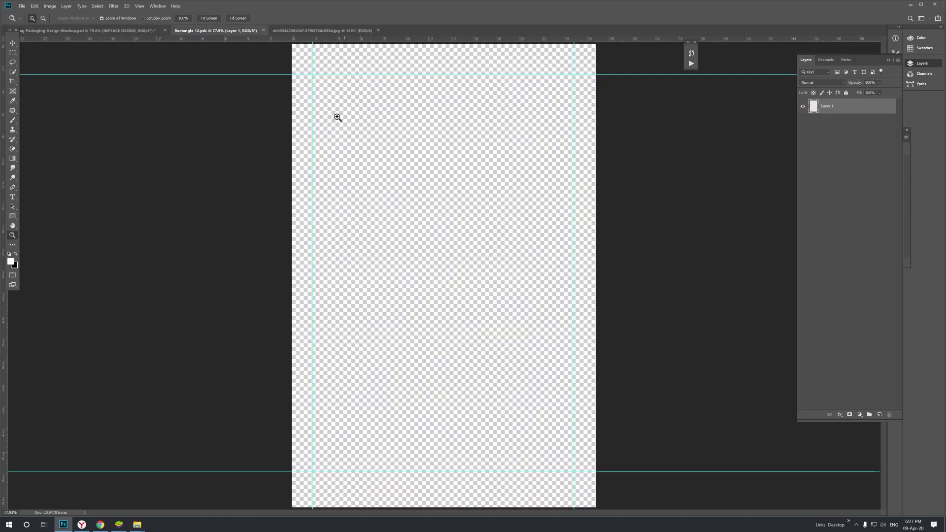
Copy the red cookie photo onto the Rectangle 12 canvas as a new layer.
click(302, 32)
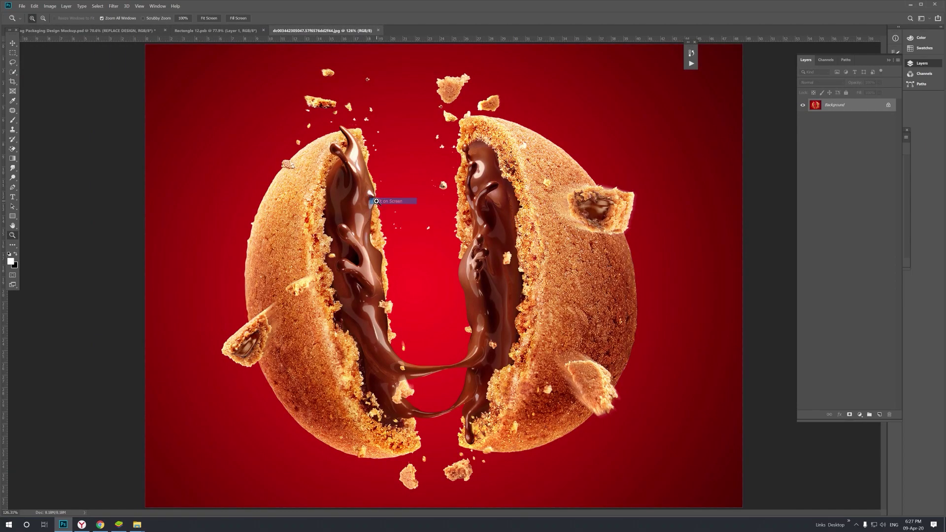
key(v)
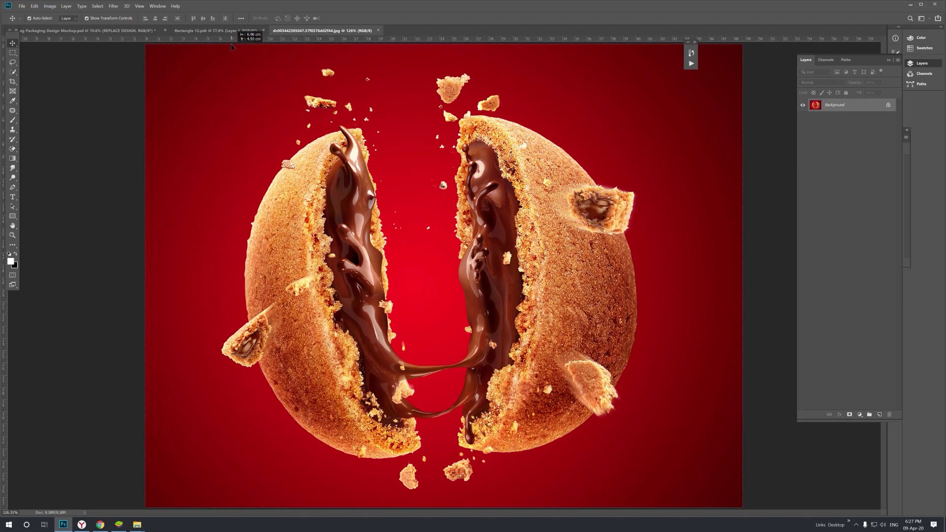
click(229, 30)
mouse_move(352, 225)
mouse_down()
mouse_move(386, 254)
mouse_move(477, 292)
mouse_move(463, 342)
mouse_up()
click(505, 203)
scroll(476, 291, down, 1)
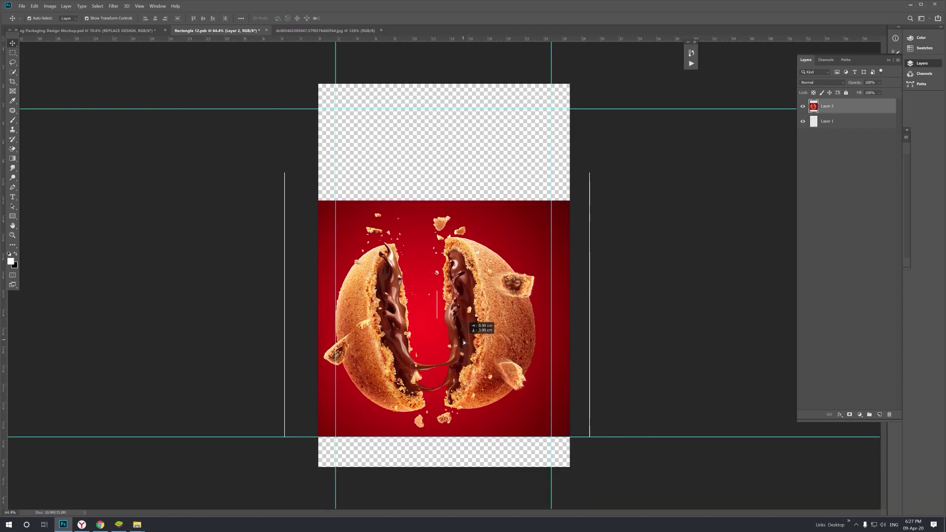
scroll(442, 274, up, 1)
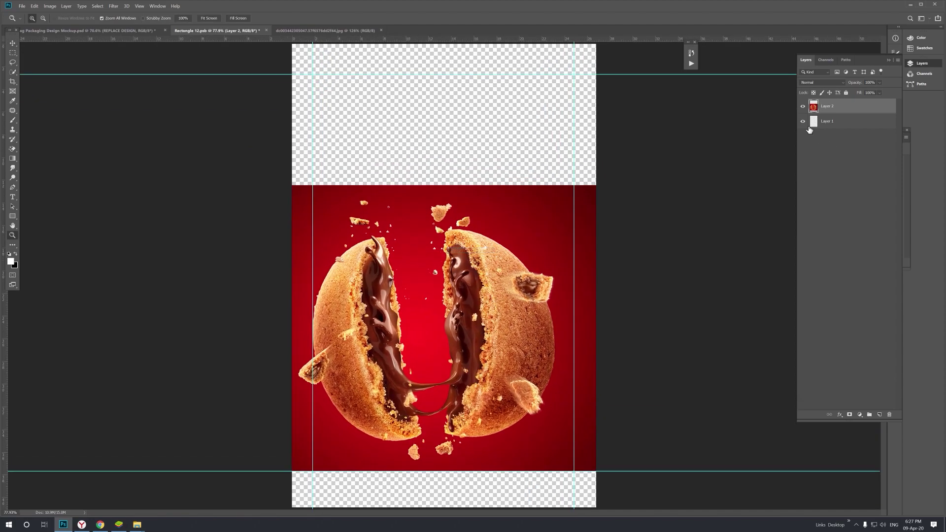
click(813, 123)
Start from a red gradient preset and set its right stop to a dark red sampled from the photo.
click(13, 160)
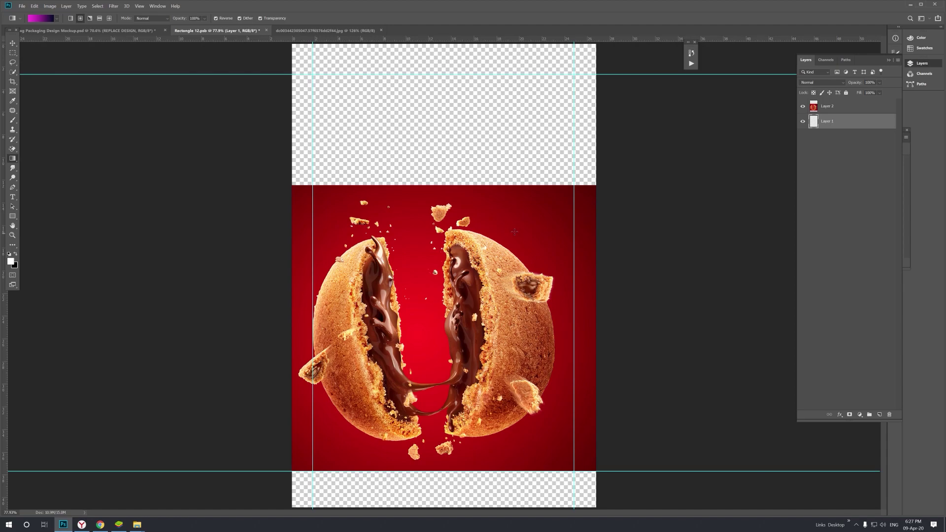
click(41, 19)
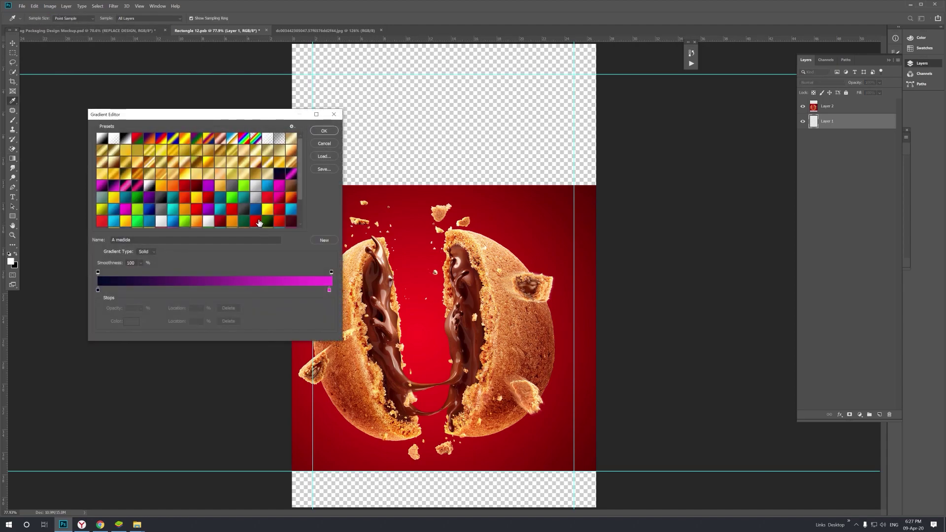
click(221, 224)
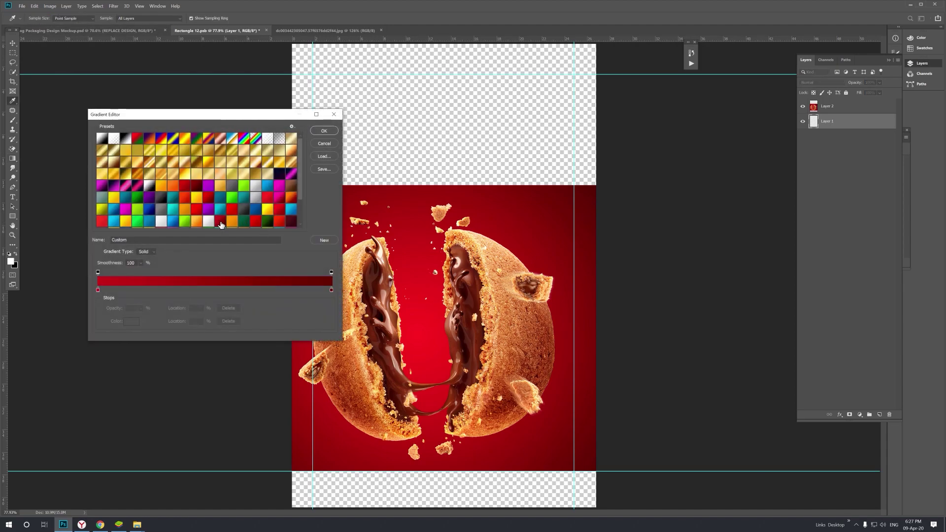
click(331, 290)
click(131, 321)
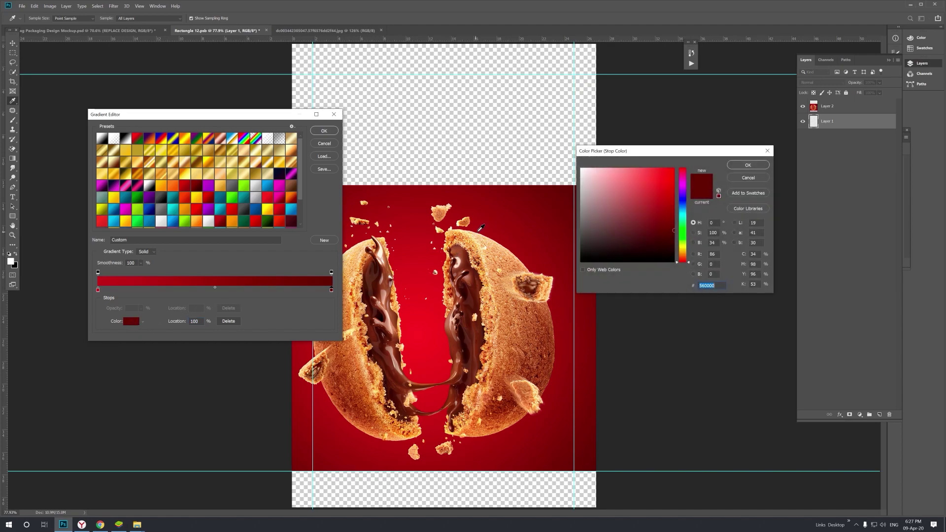
click(541, 190)
click(748, 165)
Set the left stop to a deeper sampled red and fill Layer 1 with the gradient.
click(98, 290)
click(131, 322)
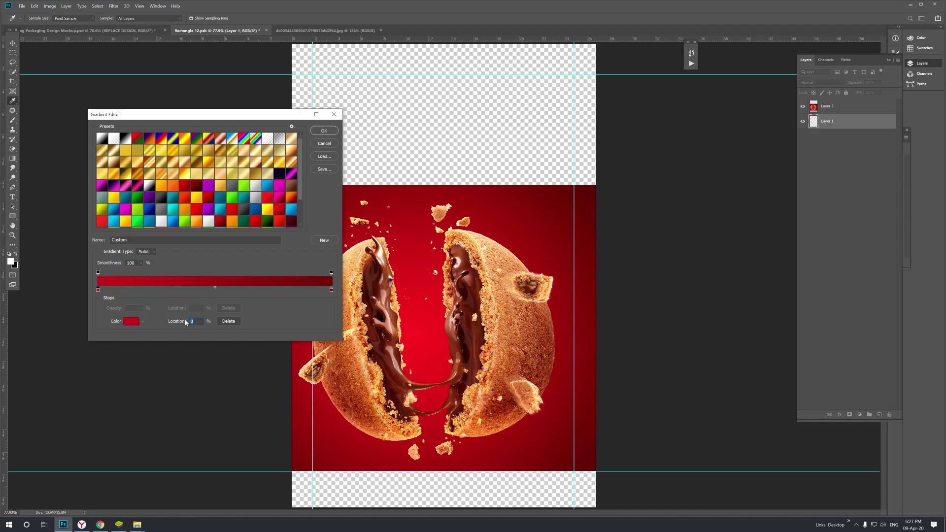
click(430, 187)
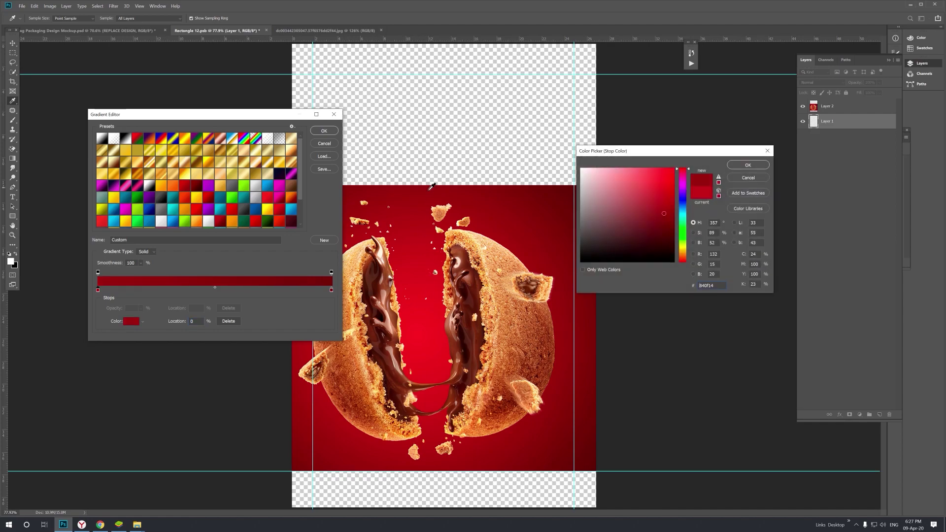
click(740, 167)
click(323, 130)
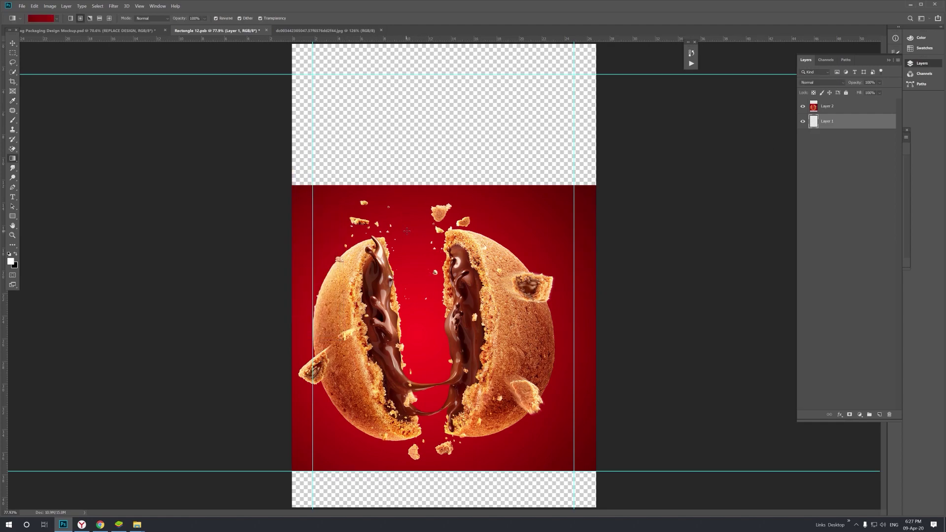
drag(424, 327, 425, 95)
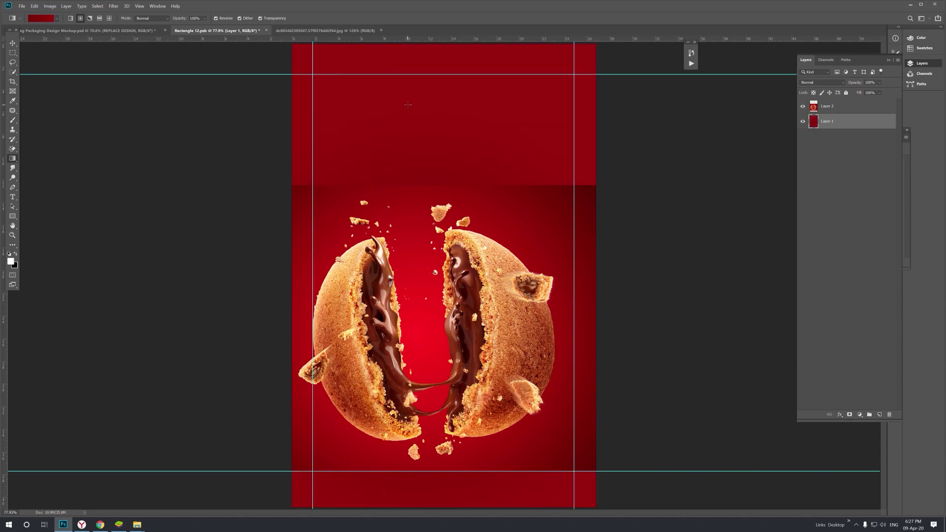
click(13, 45)
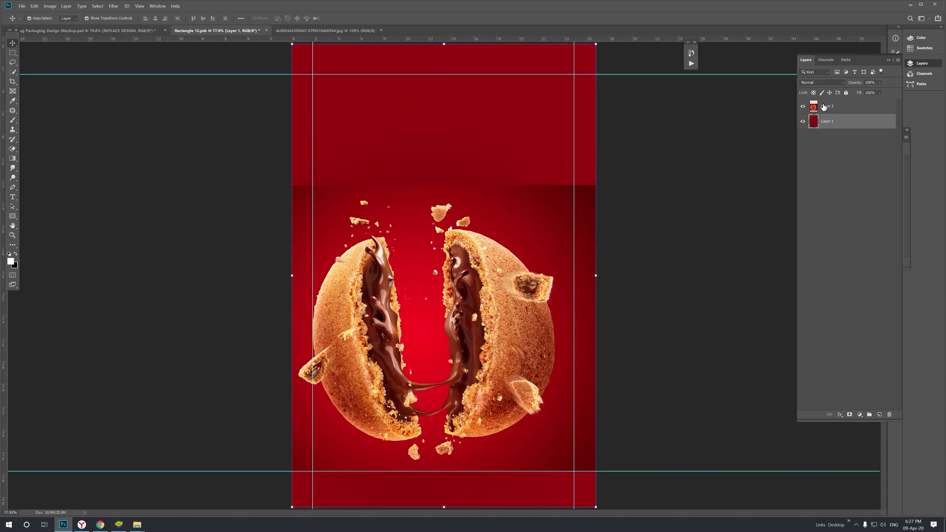
Scale the cookie photo layer down around its centre and nudge it to the canvas middle.
click(809, 110)
drag(513, 330, 530, 333)
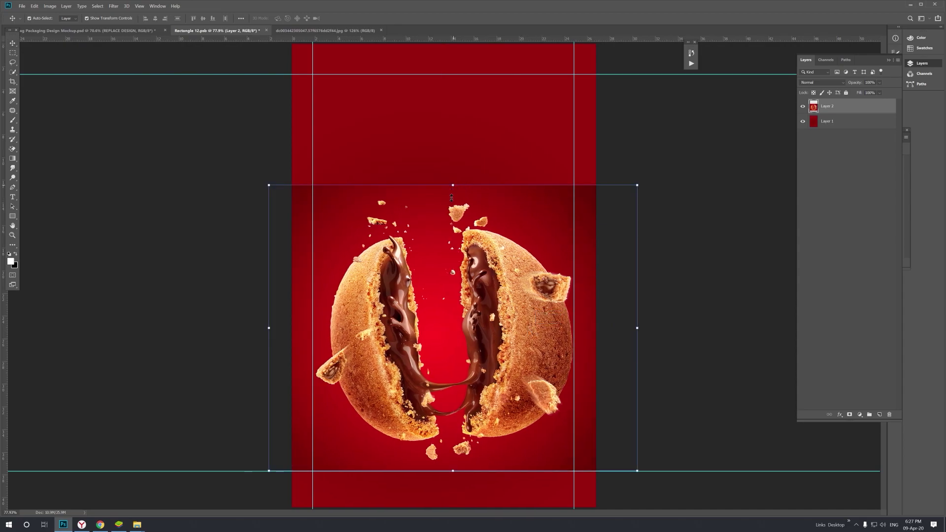
drag(453, 186, 453, 218)
mouse_move(469, 294)
mouse_down()
mouse_move(470, 282)
mouse_move(476, 303)
mouse_up()
key(Return)
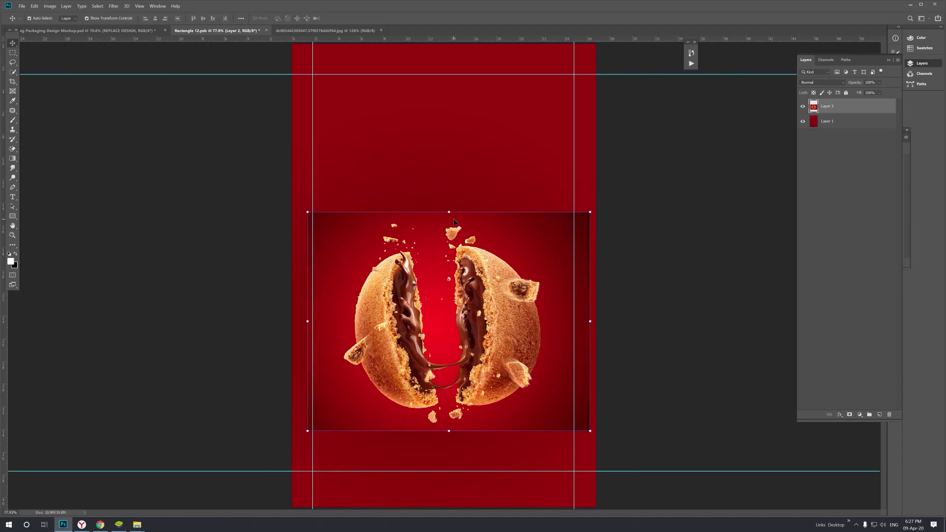
drag(448, 212, 449, 208)
key(Return)
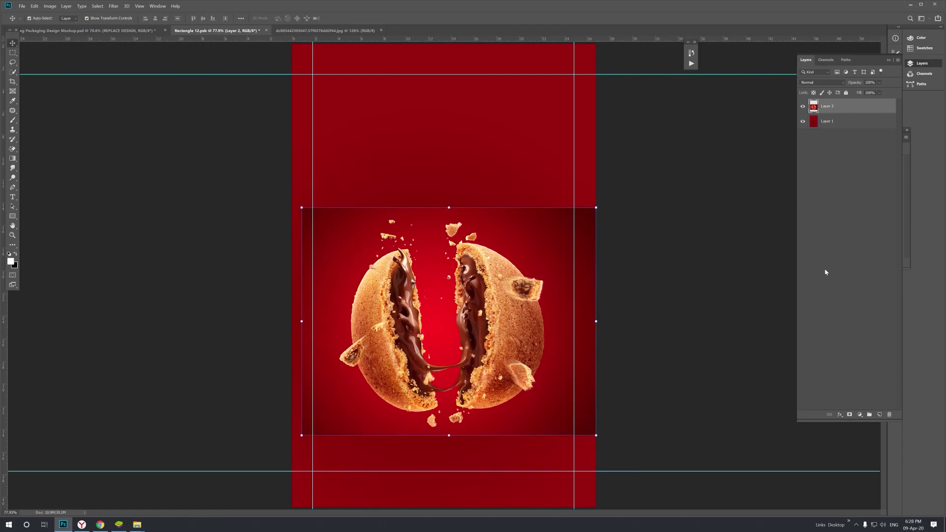
Add a layer mask to the cookie layer and drag a white-to-black radial gradient on it.
click(848, 415)
key(g)
click(51, 19)
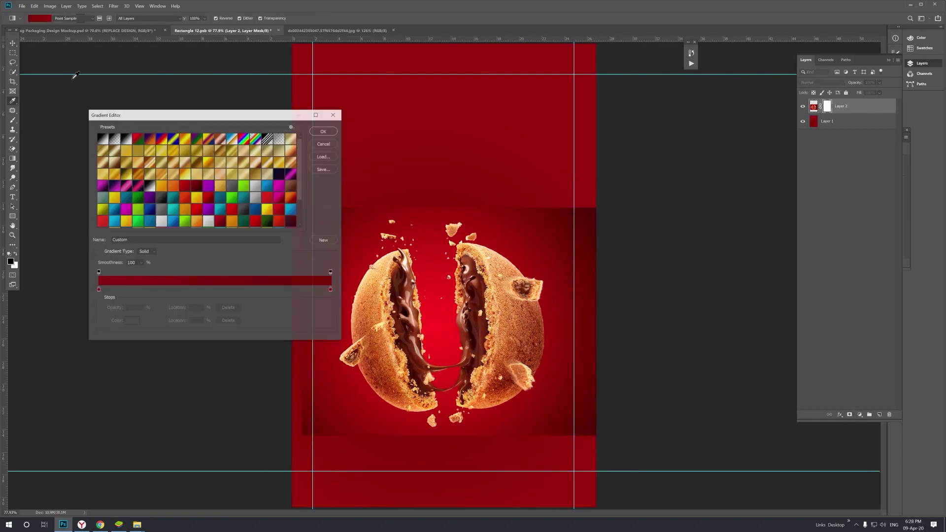
click(114, 143)
click(326, 131)
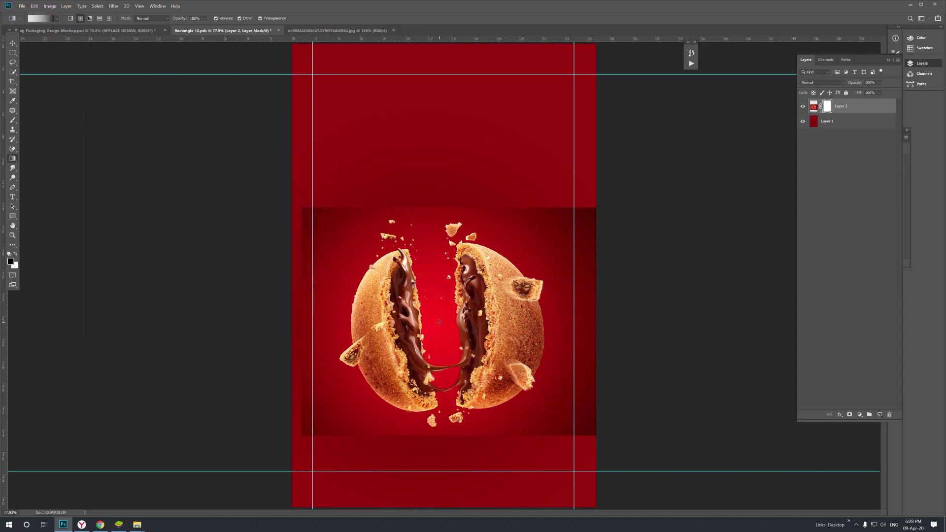
drag(439, 226, 440, 217)
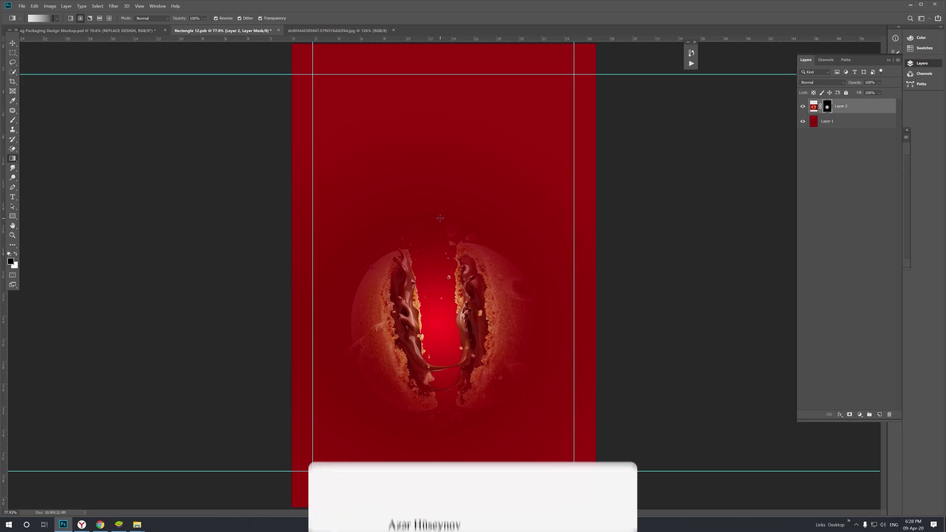
Paint the mask with a large soft white brush to restore the cookie and its top crumbs.
key(b)
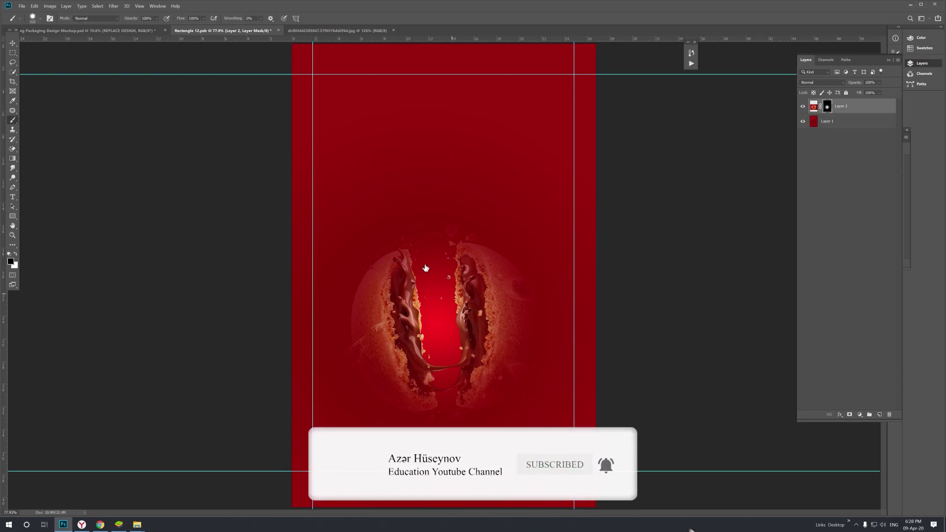
key(x)
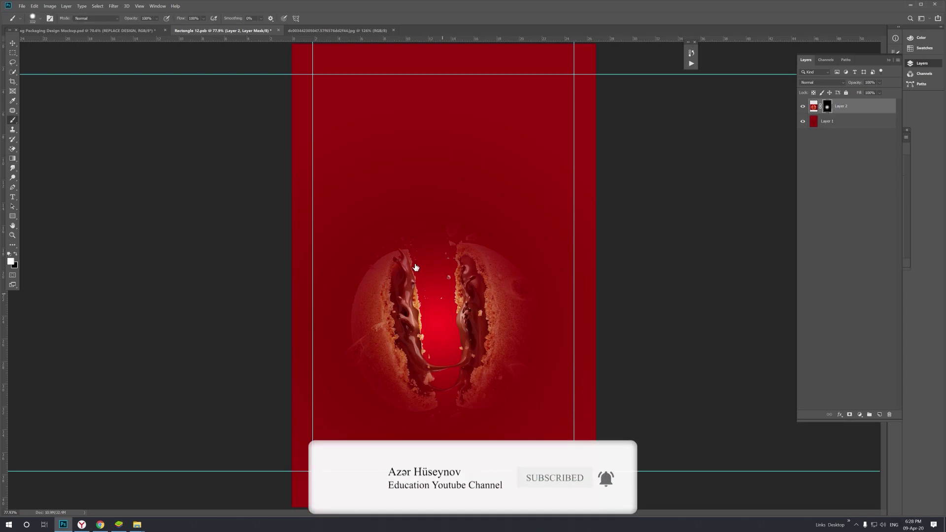
mouse_move(412, 275)
mouse_down()
mouse_move(479, 307)
mouse_move(392, 308)
mouse_move(472, 307)
mouse_move(466, 322)
mouse_up()
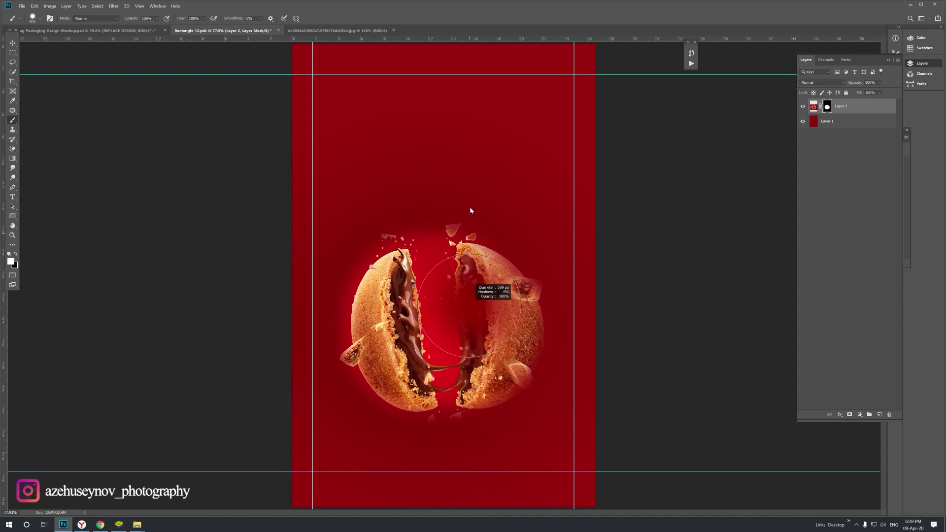
drag(466, 322, 469, 206)
mouse_move(444, 270)
mouse_down()
mouse_move(365, 346)
mouse_move(493, 379)
mouse_move(483, 315)
mouse_up()
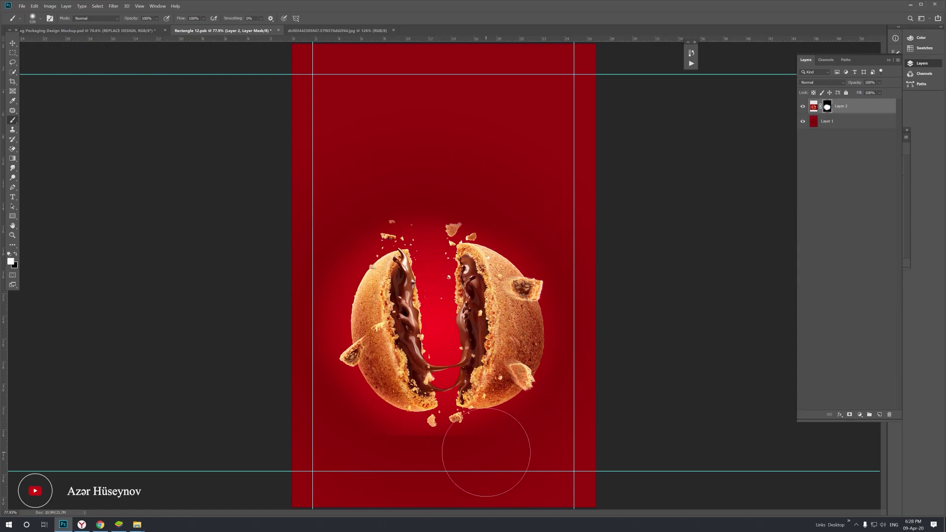
key(x)
drag(460, 469, 477, 438)
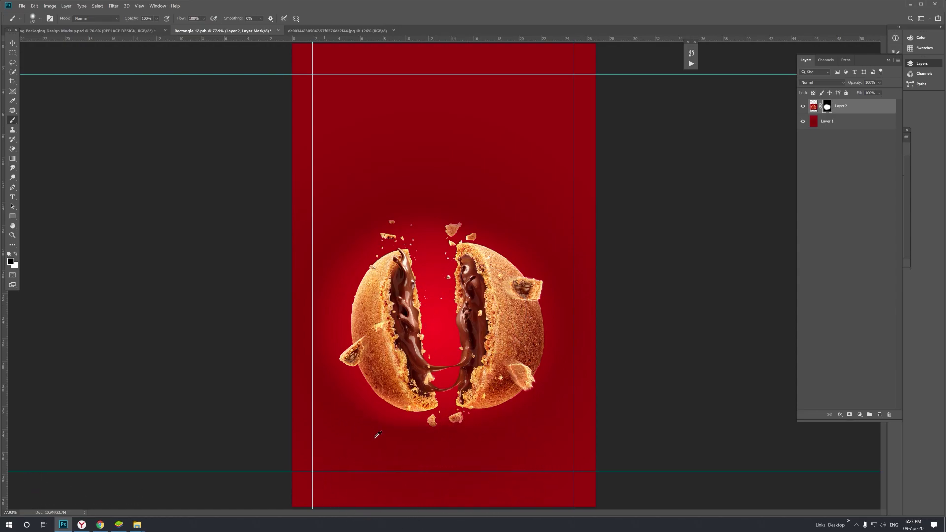
click(12, 43)
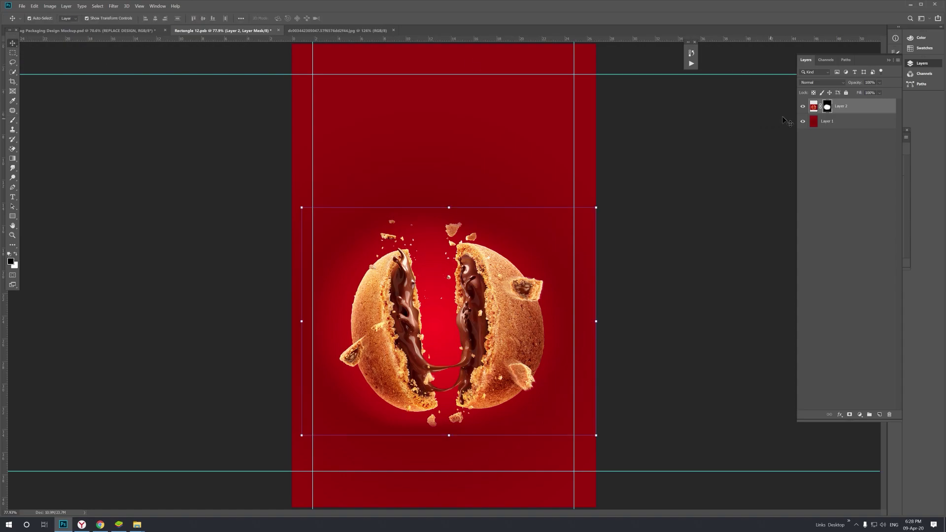
click(828, 122)
click(13, 163)
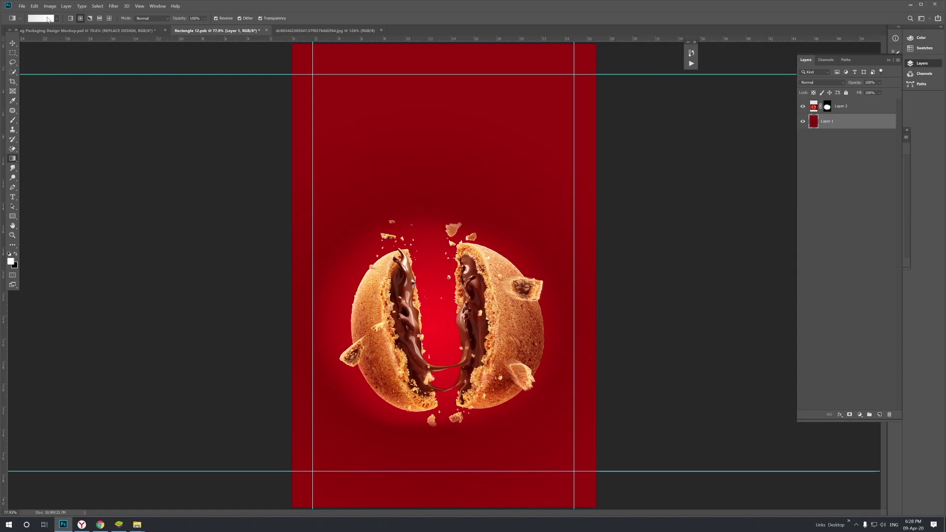
Set the gradient's stop to a sampled red, then a darker red shade, in the Gradient Editor.
click(48, 18)
click(199, 211)
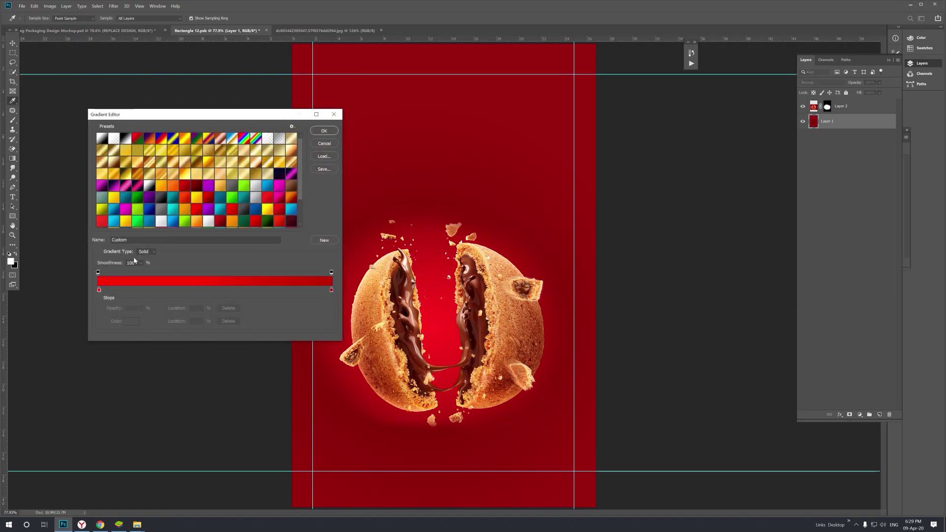
click(98, 290)
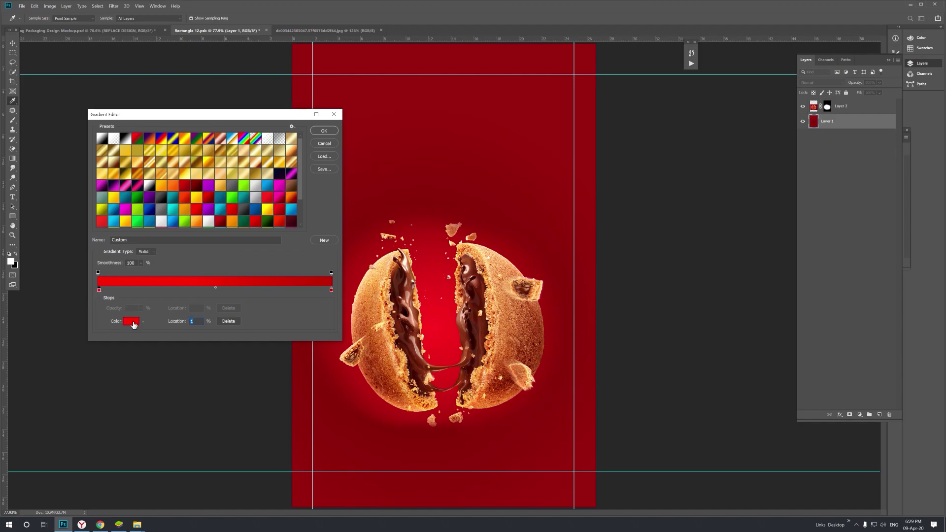
click(133, 325)
click(662, 199)
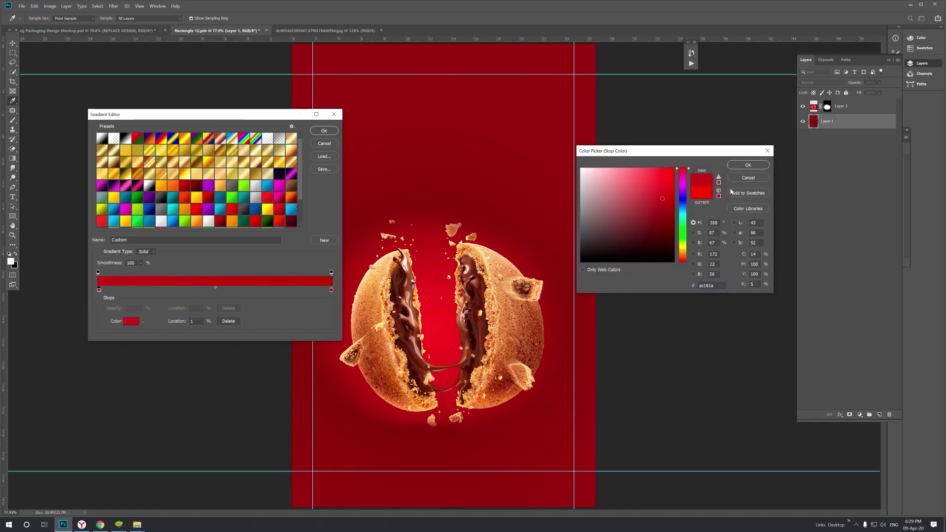
click(743, 166)
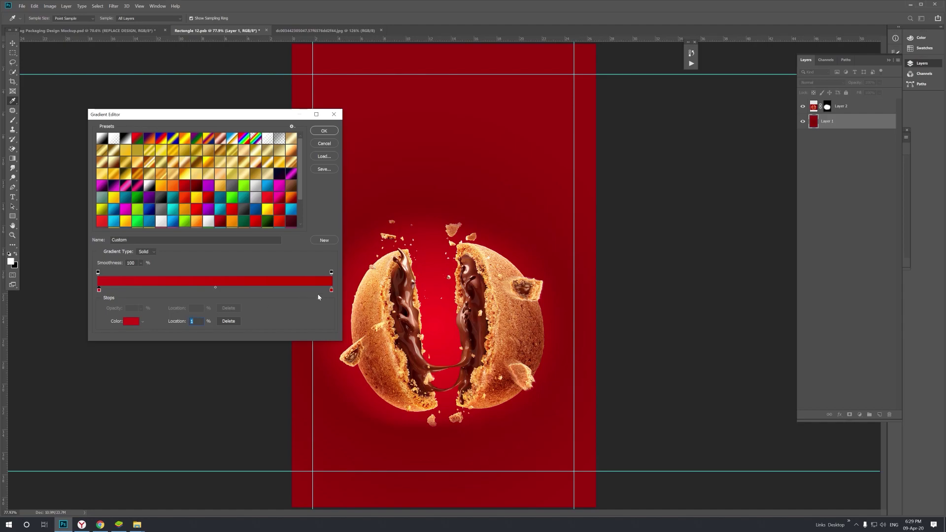
click(133, 323)
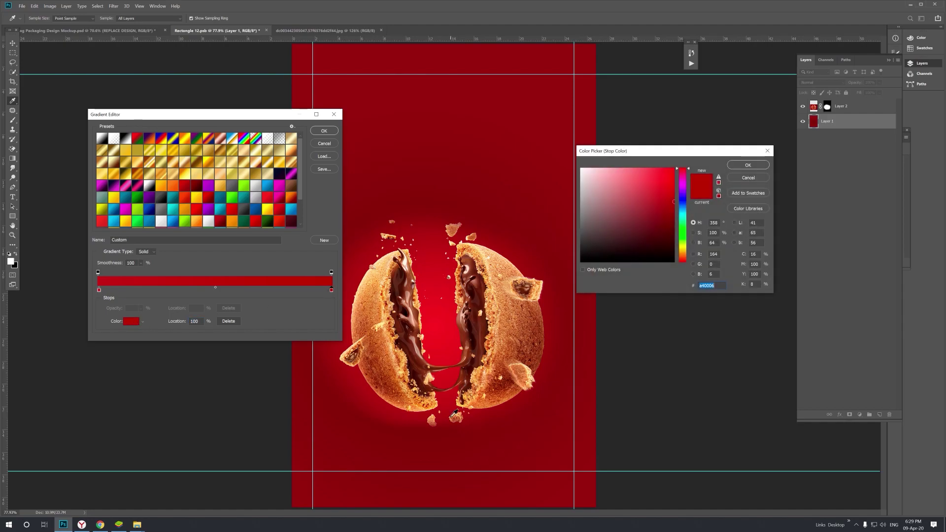
click(394, 137)
click(743, 165)
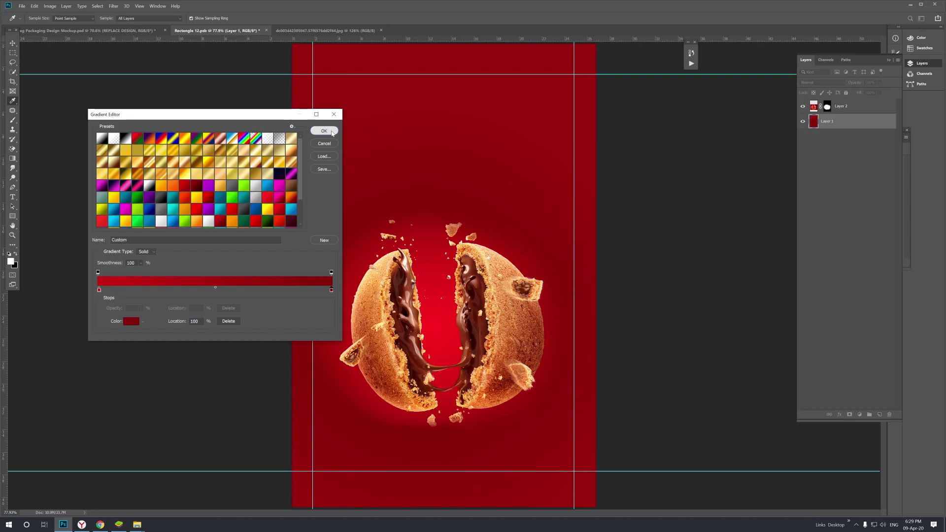
click(325, 131)
Drag an unreversed radial gradient on the background, glowing lower with darker edges.
drag(430, 458, 436, 446)
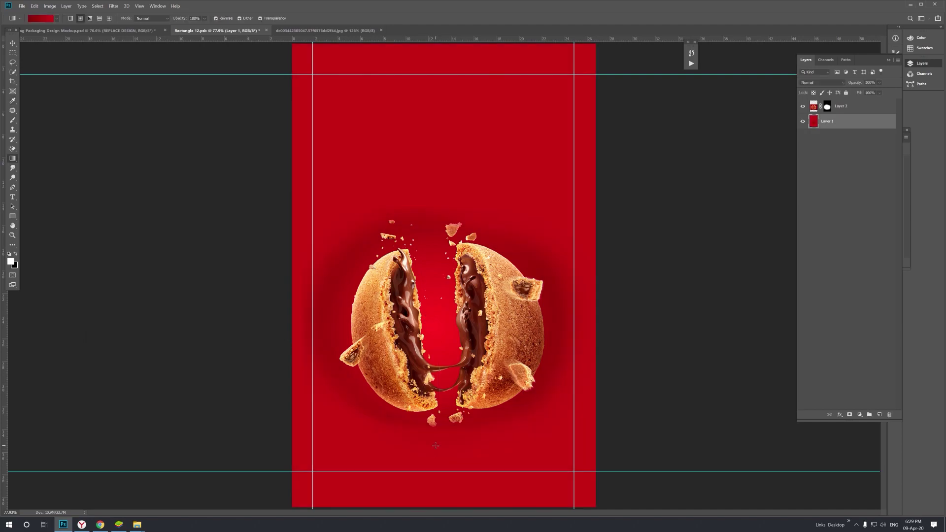
click(216, 18)
drag(443, 316, 312, 200)
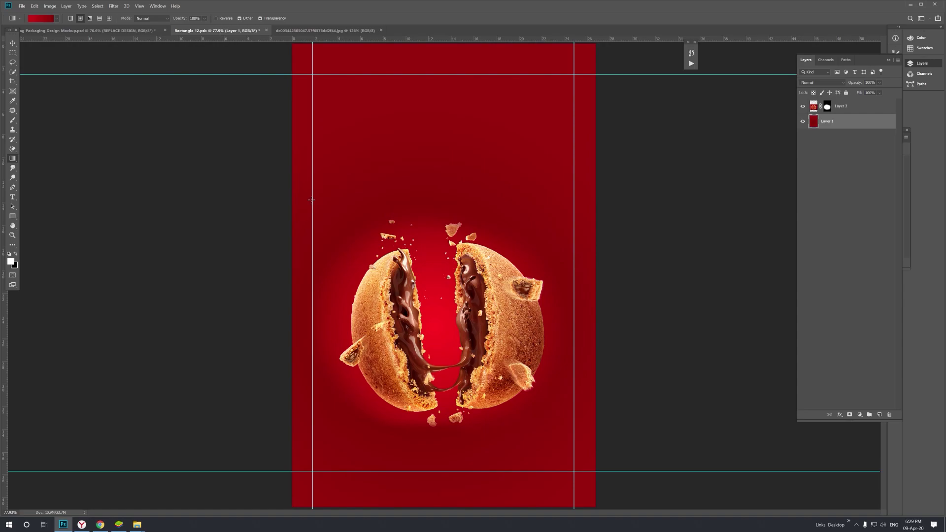
drag(445, 358, 446, 442)
drag(438, 345, 430, 503)
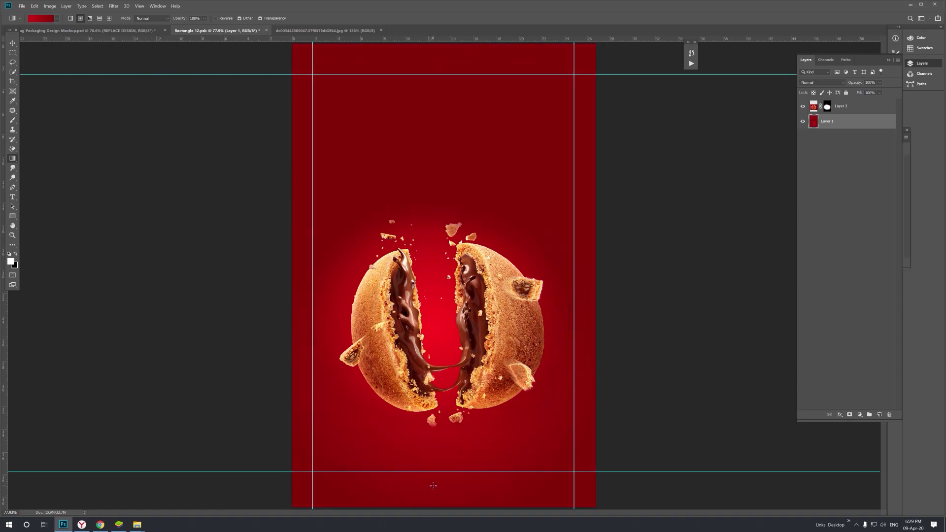
Move the cookie photo slightly lower on the canvas.
key(z)
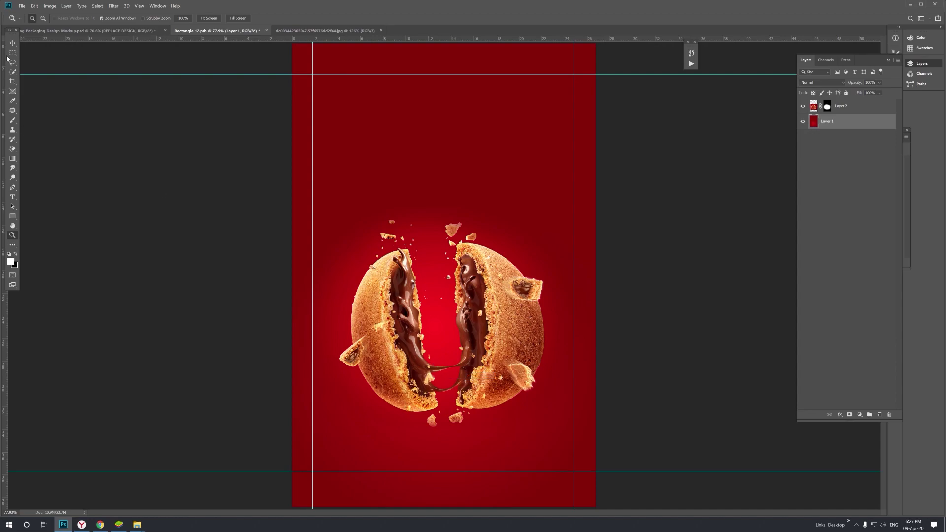
click(13, 44)
drag(496, 314, 497, 326)
key(z)
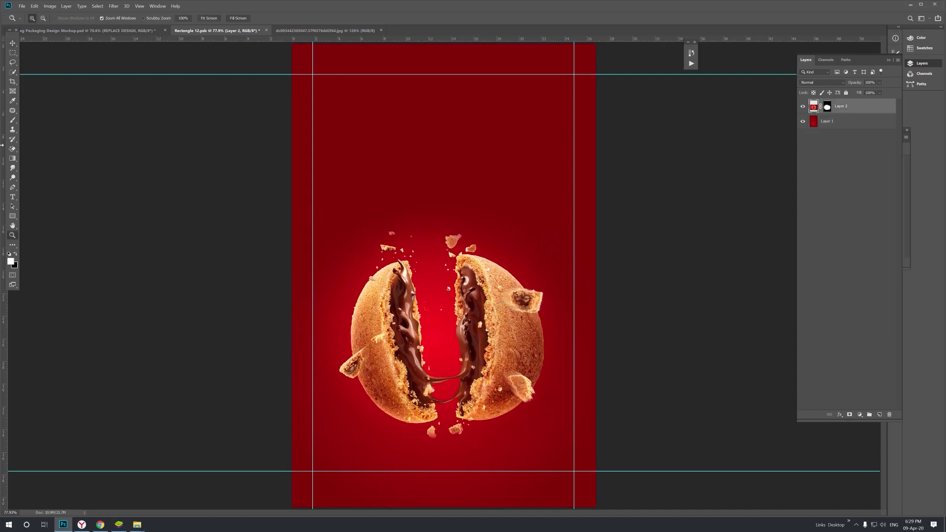
click(12, 197)
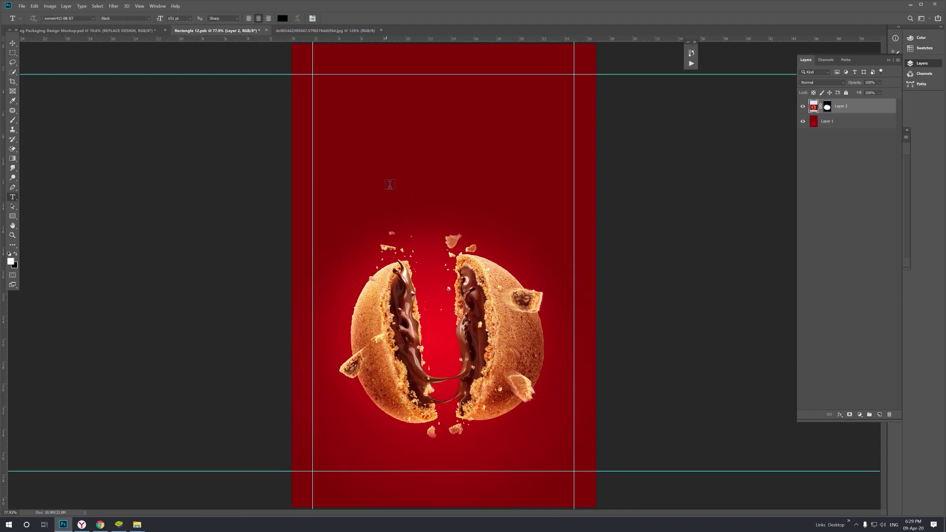
Type 'Biscola' at 72 pt above the cookie.
click(391, 184)
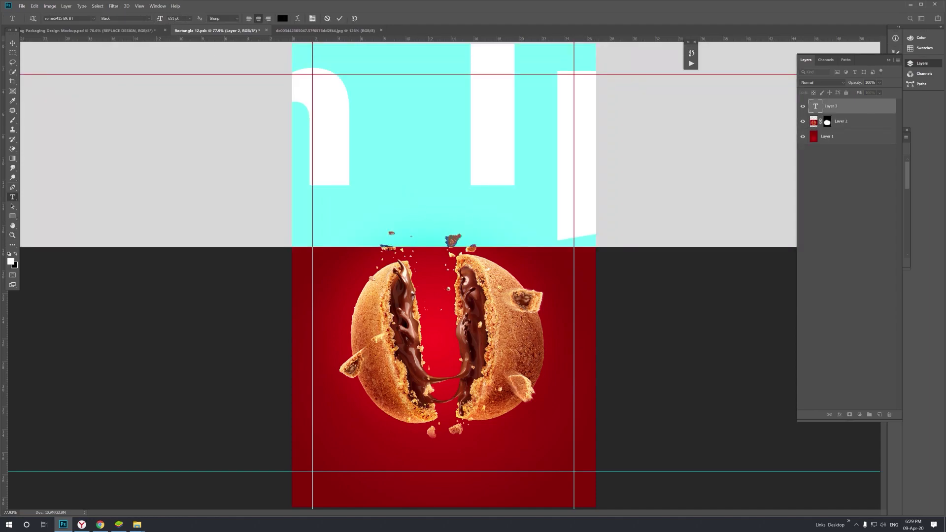
click(190, 18)
click(184, 117)
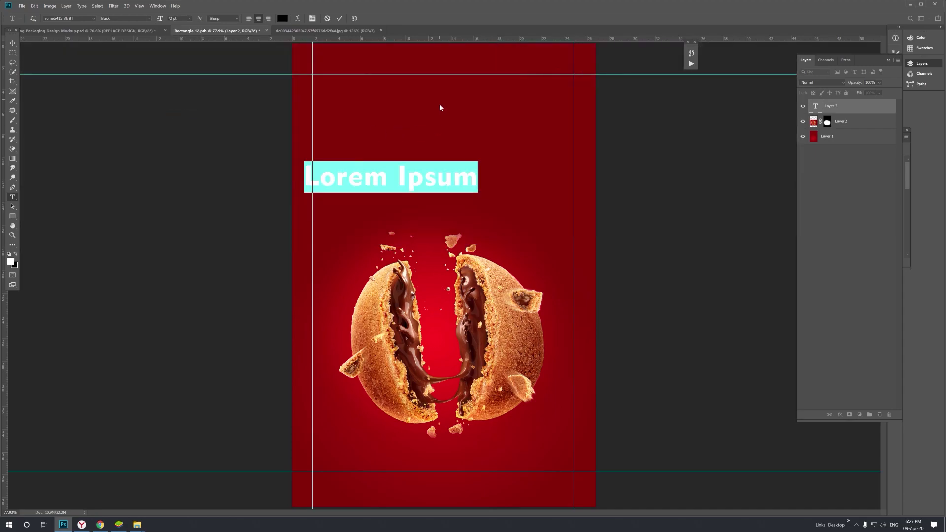
text(Bi)
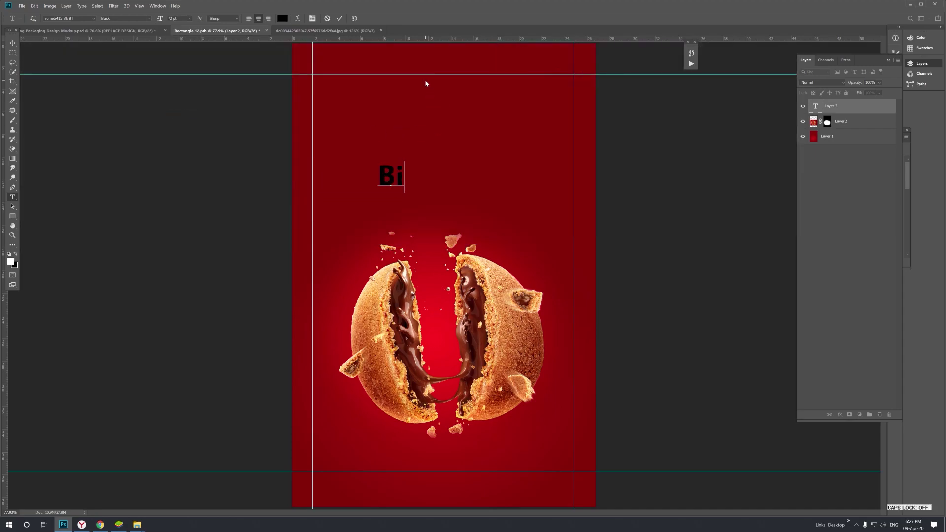
text(s)
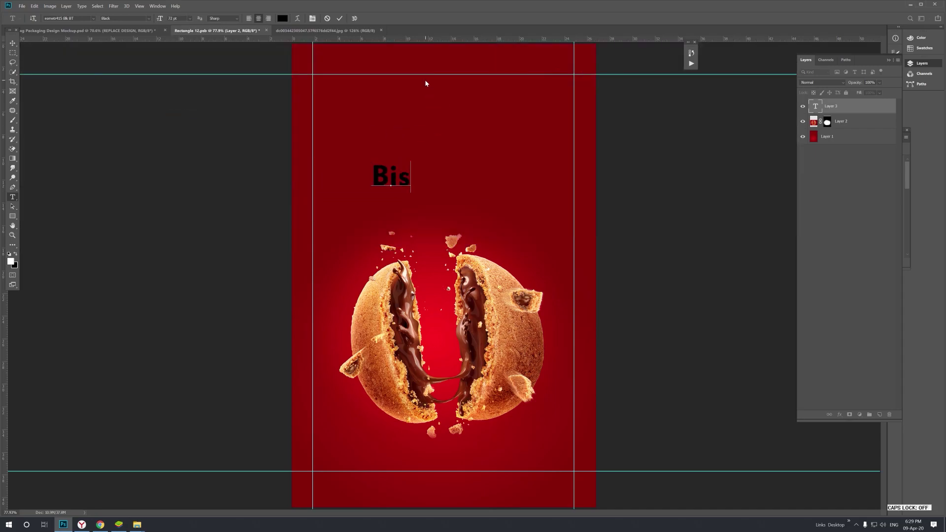
text(co)
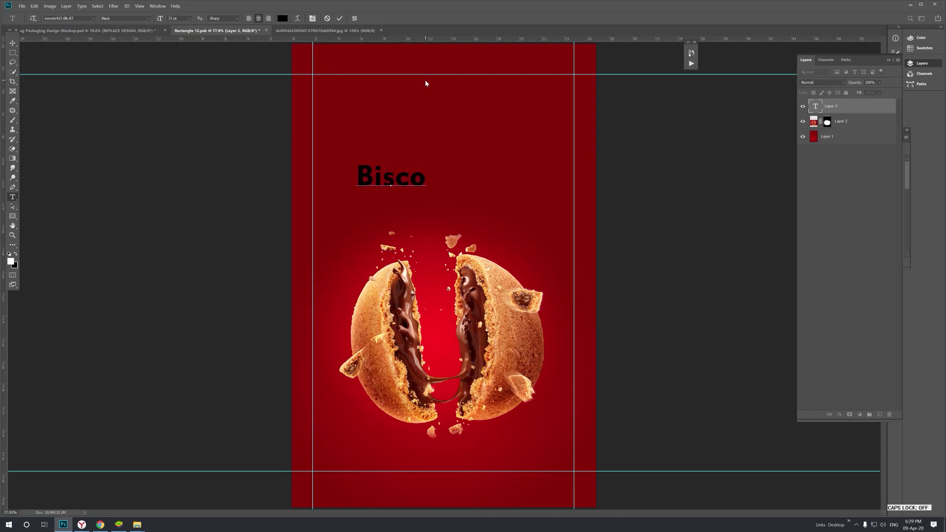
text(la)
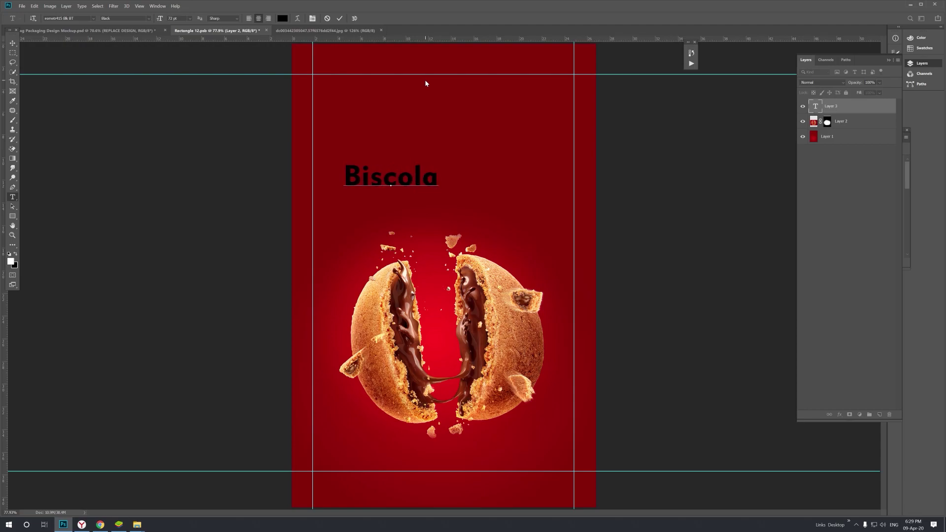
click(13, 44)
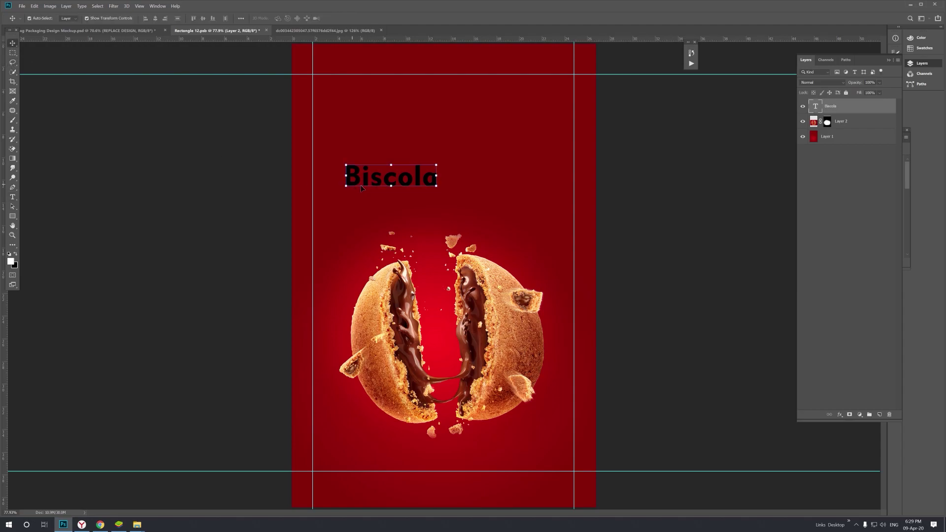
Scale the Biscola text up with Free Transform.
key(ctrl+t)
mouse_move(438, 177)
mouse_down()
mouse_move(513, 177)
mouse_move(488, 184)
mouse_up()
key(Return)
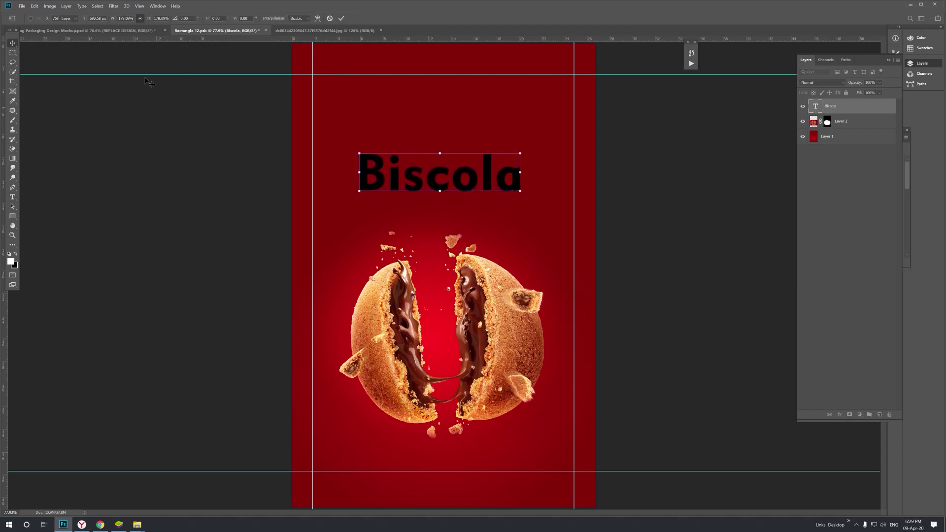
click(11, 198)
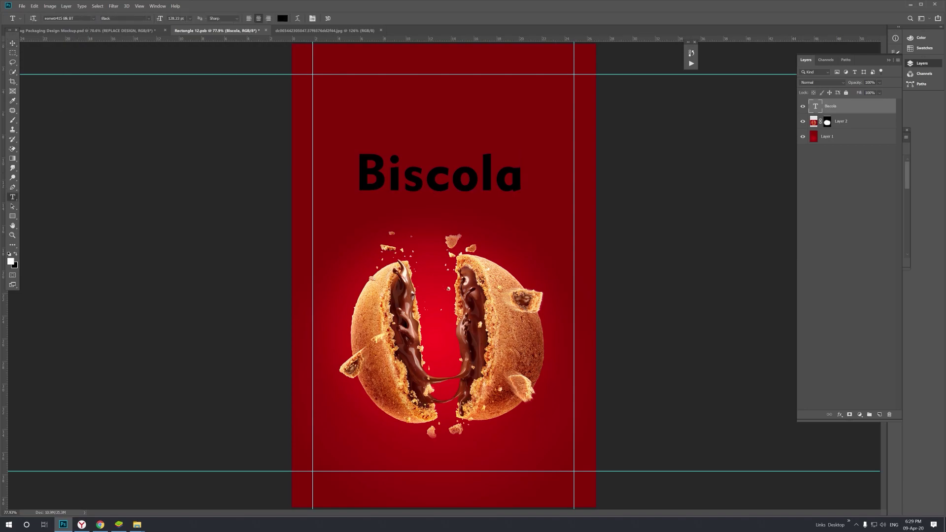
Apply the Amigos script font to Biscola and enlarge and raise the title.
click(92, 20)
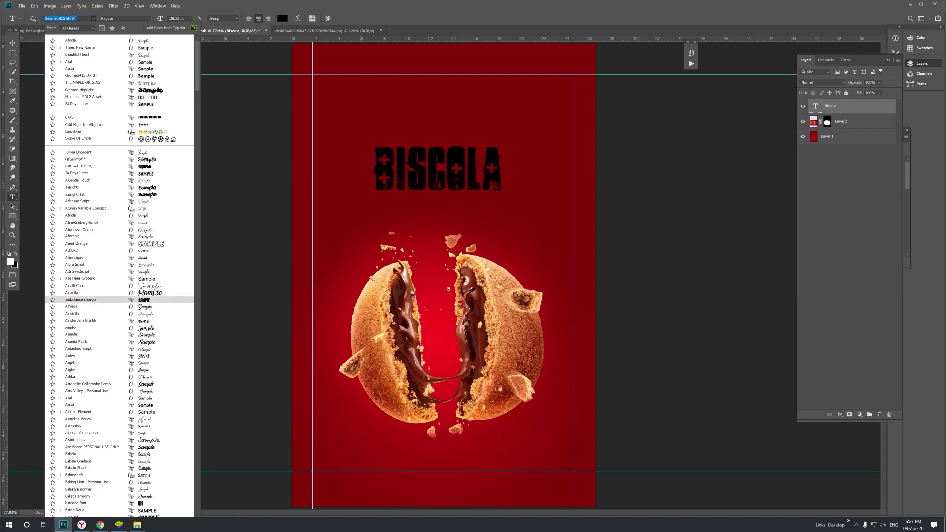
click(145, 308)
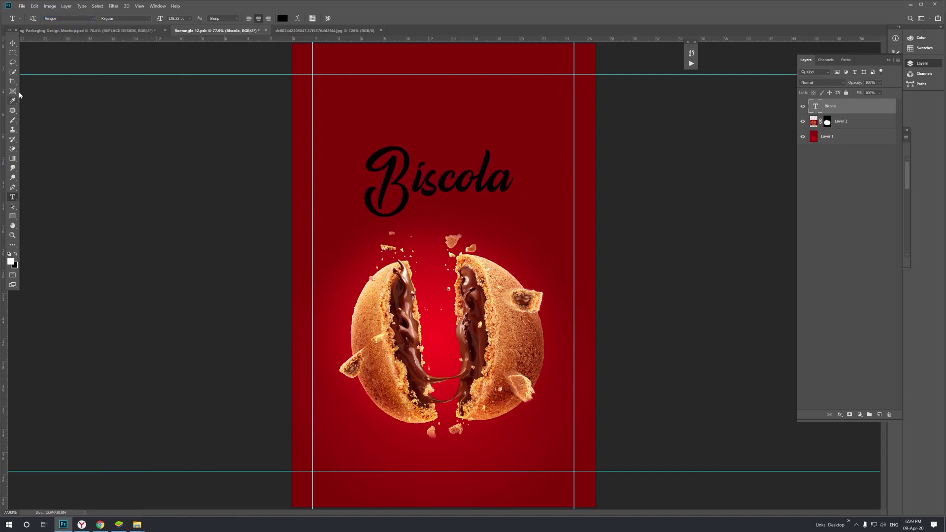
click(12, 43)
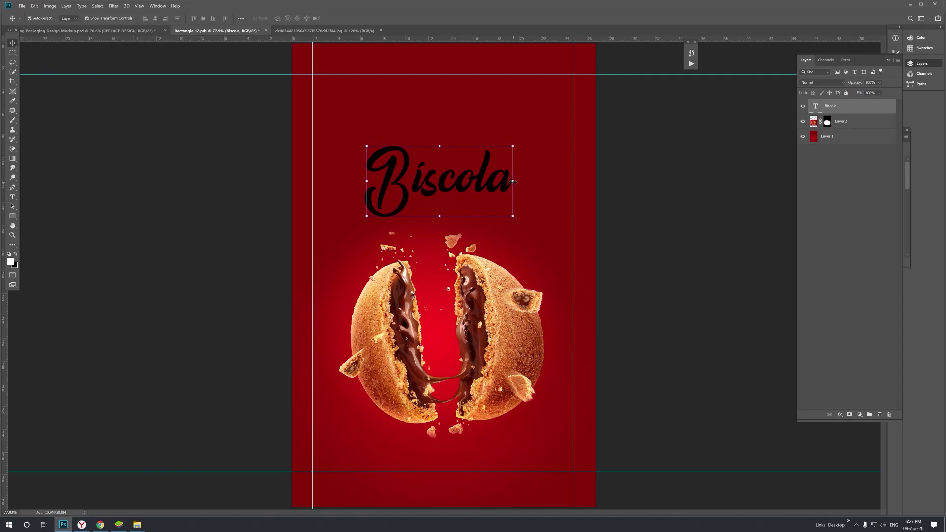
mouse_move(513, 182)
mouse_down()
mouse_move(536, 180)
mouse_move(499, 182)
mouse_move(497, 171)
mouse_up()
key(Return)
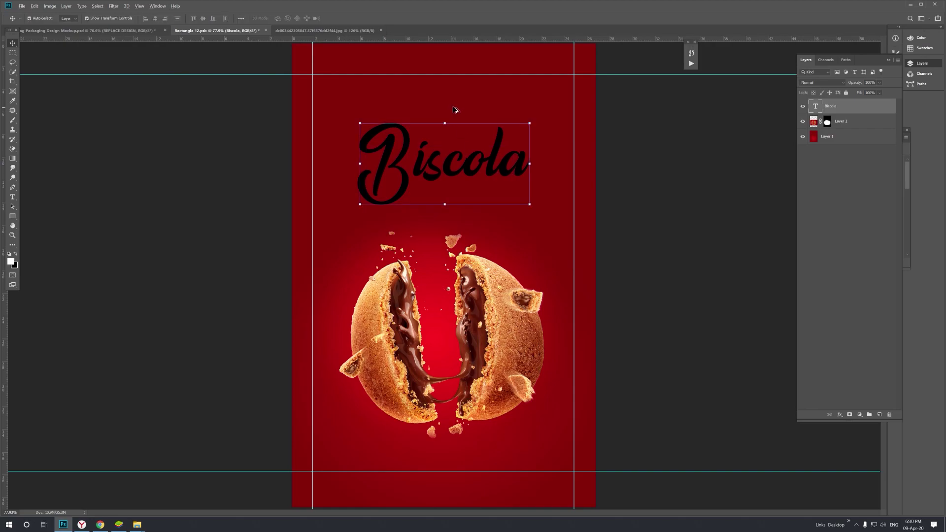
scroll(455, 109, up, 5)
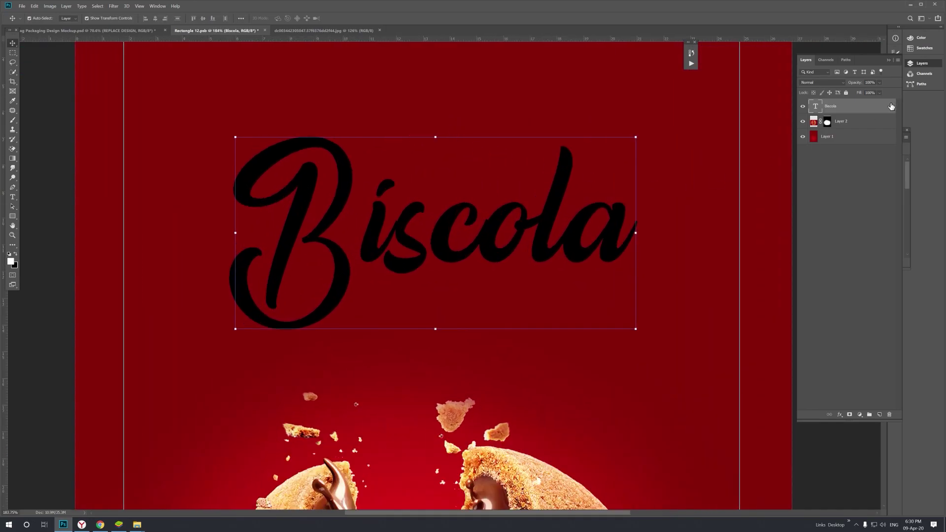
Change the Biscola text colour to white #ffffff.
click(13, 196)
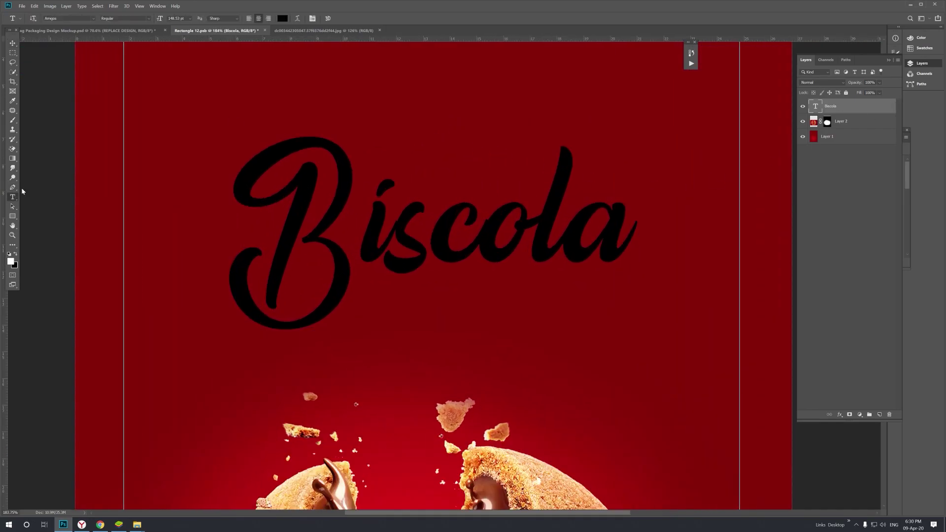
click(283, 18)
drag(596, 216, 581, 169)
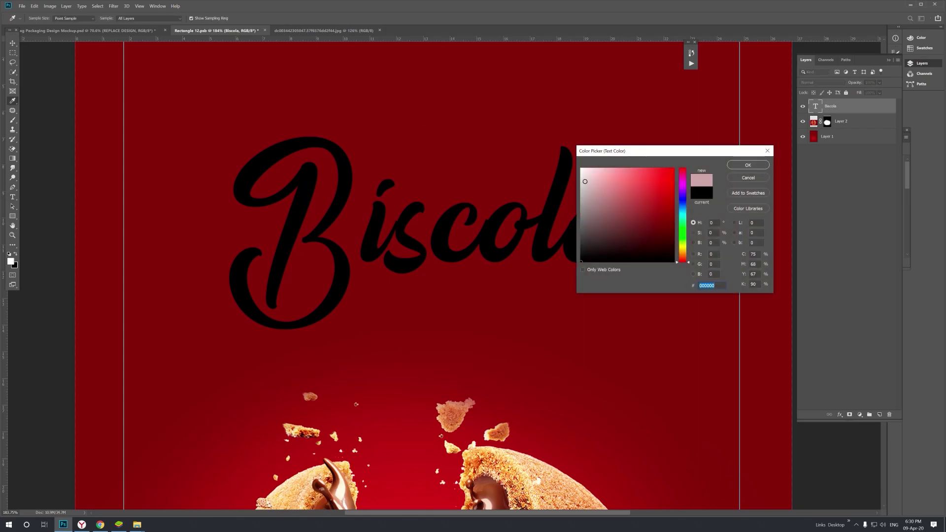
click(748, 166)
key(v)
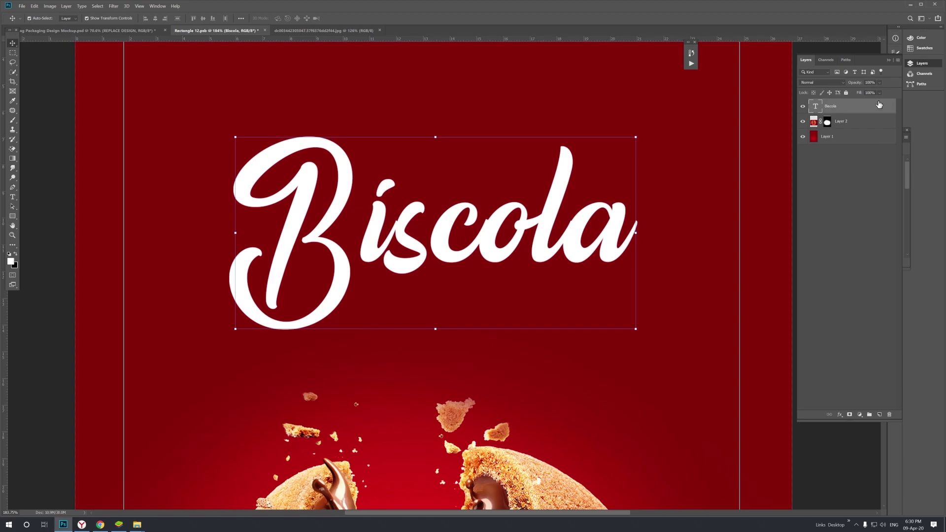
double_click(879, 104)
Add a drop shadow to the Biscola title offset 12 px below it.
click(662, 299)
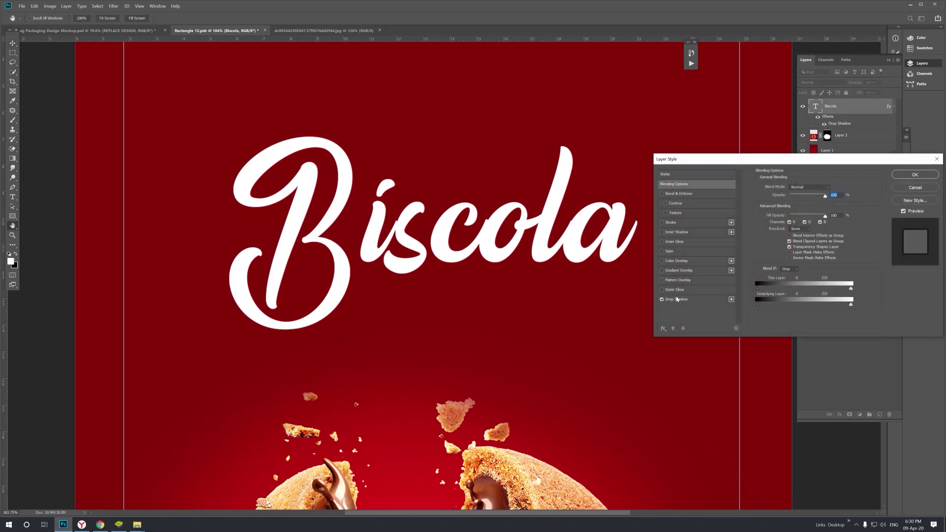
click(688, 300)
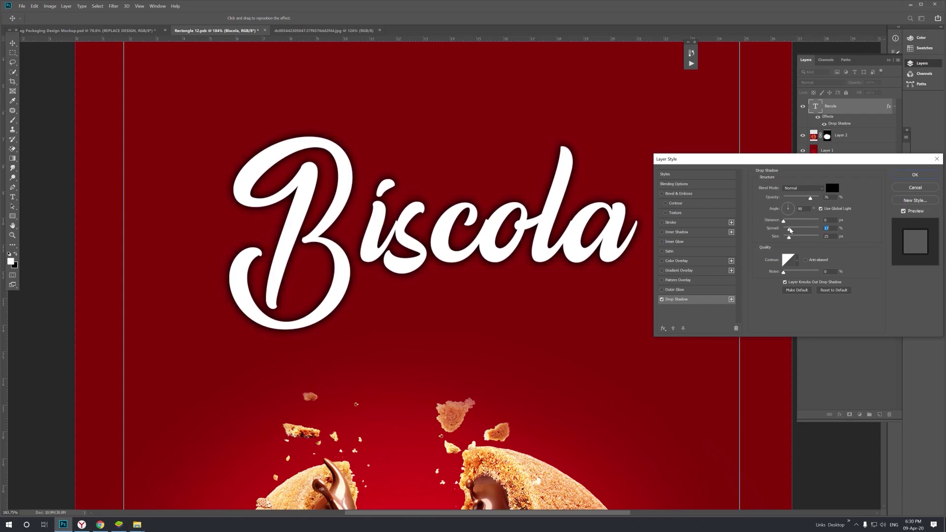
drag(782, 222, 785, 222)
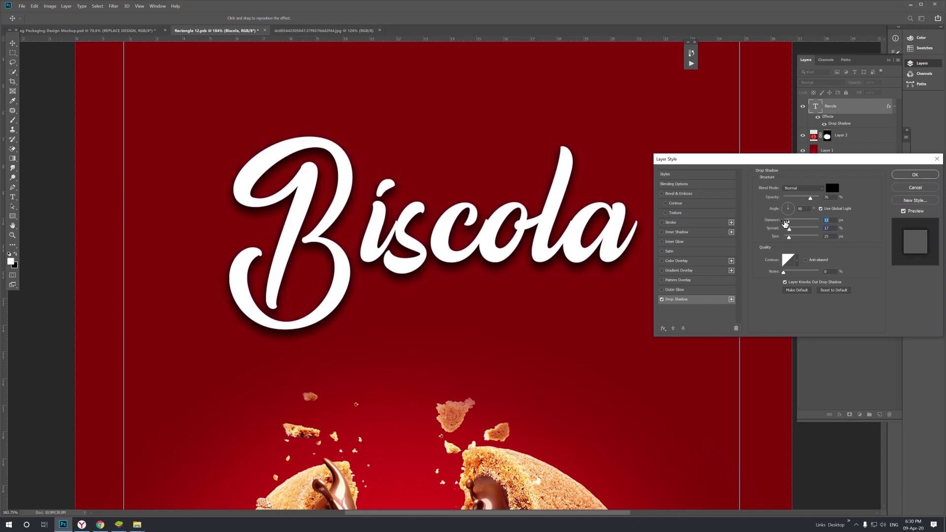
key(Tab)
Add a 7 px stroke in a dark brown sampled from the canvas.
click(662, 223)
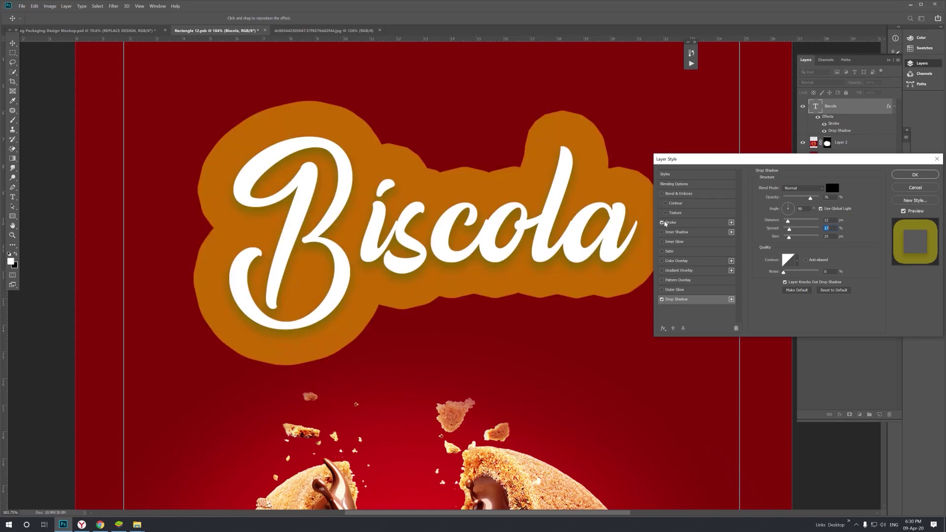
click(676, 225)
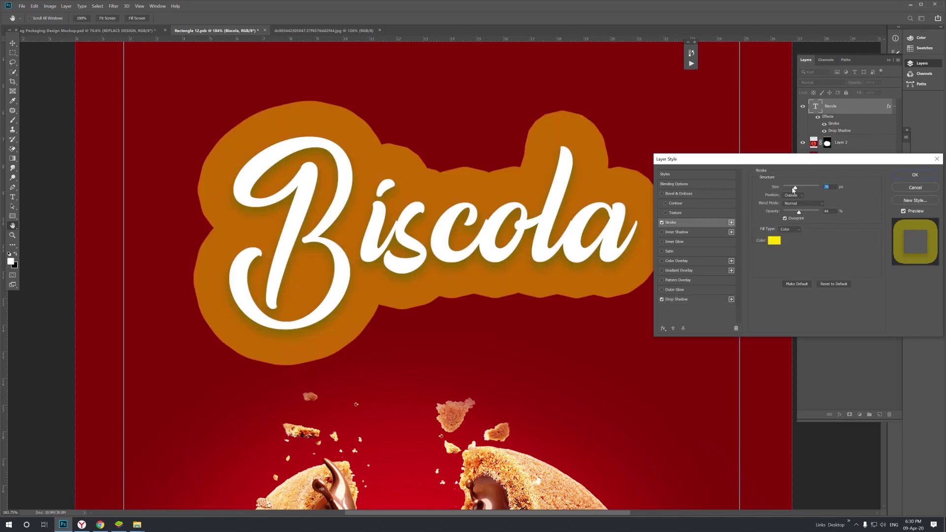
drag(794, 189, 787, 191)
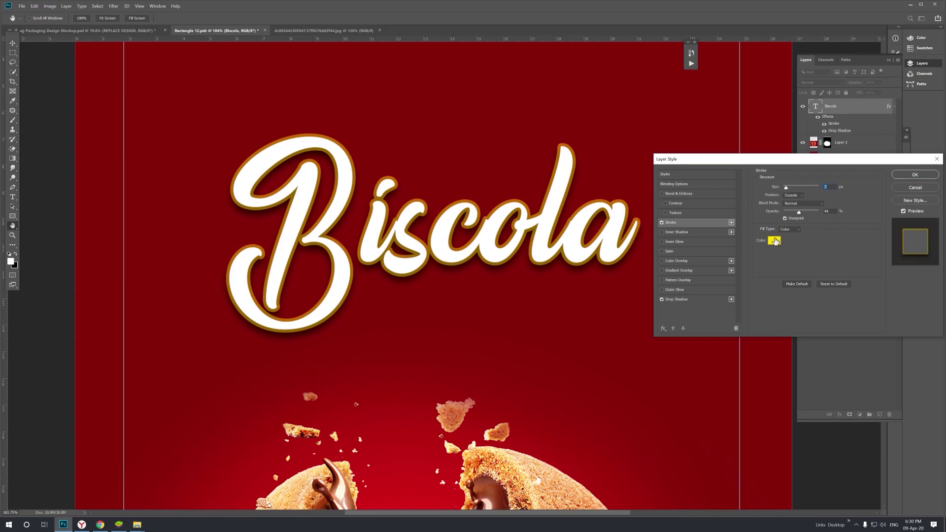
click(775, 241)
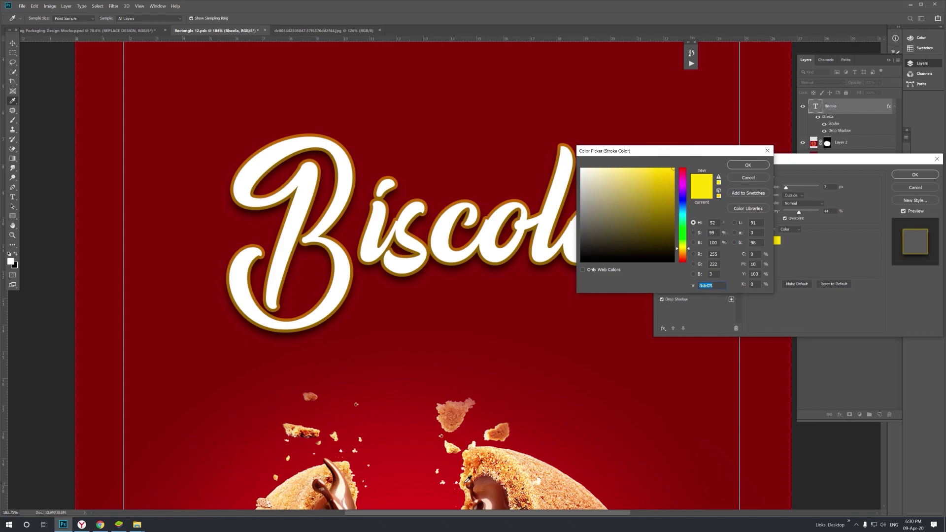
click(497, 484)
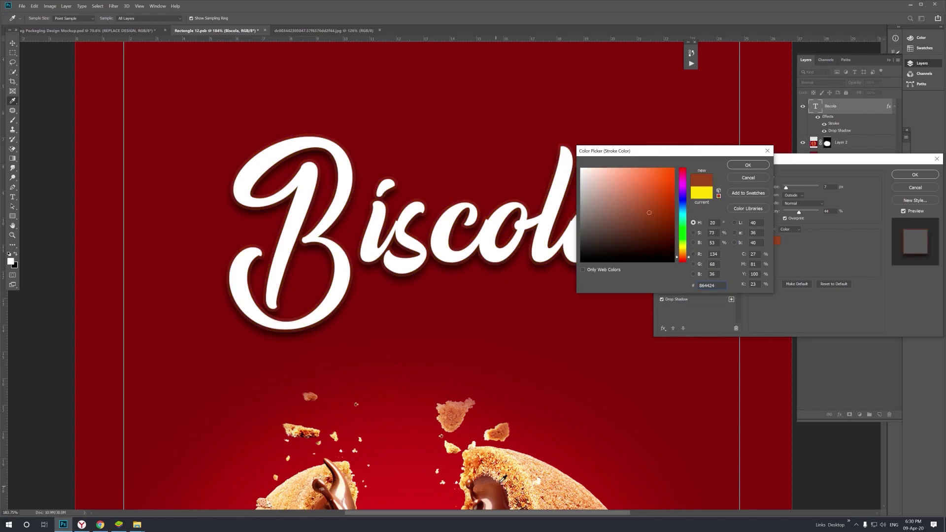
click(754, 168)
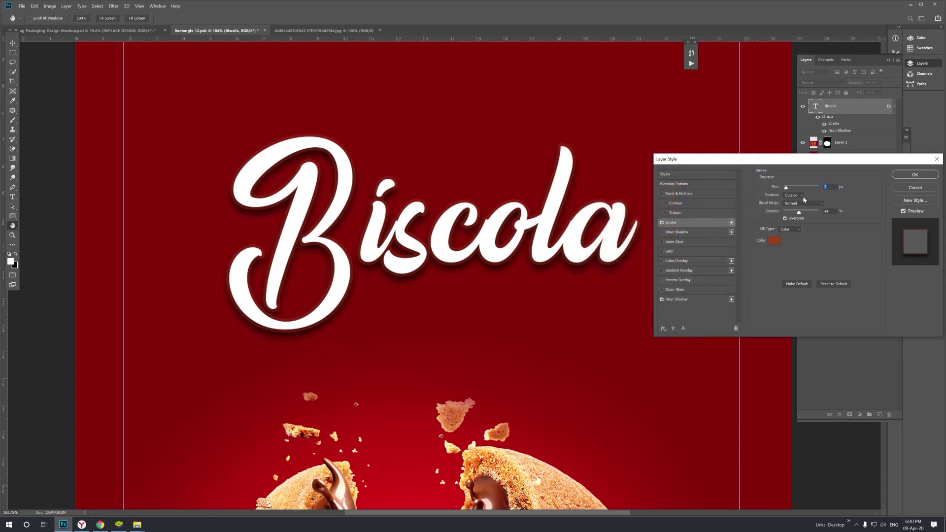
Add Bevel & Emboss, apply the layer styles and fit the page on screen.
click(662, 193)
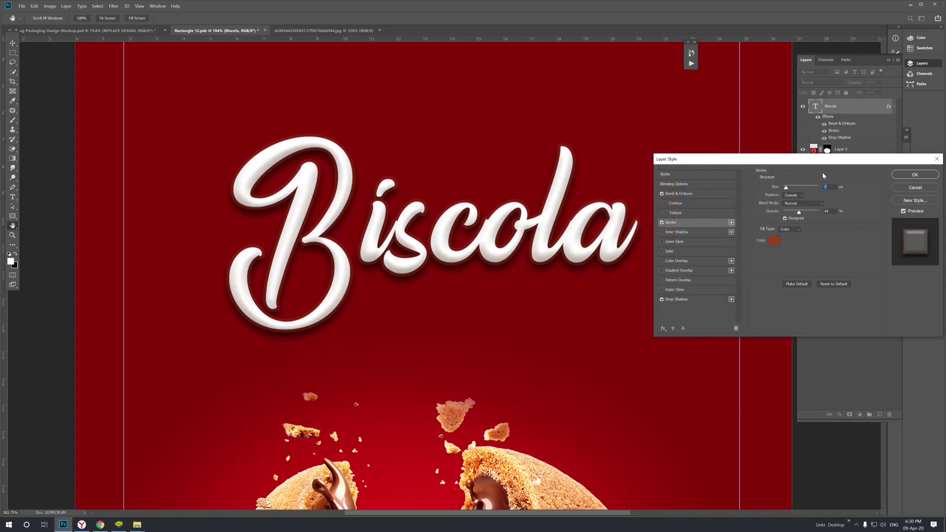
click(914, 175)
key(z)
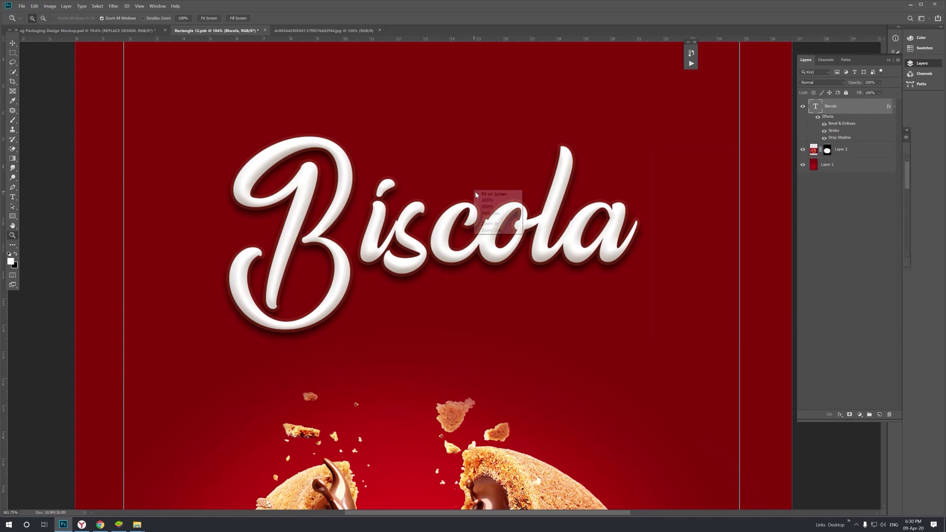
key(ctrl+0)
Duplicate the Biscola title, set the copy to 48 pt, and place it under the title.
click(13, 44)
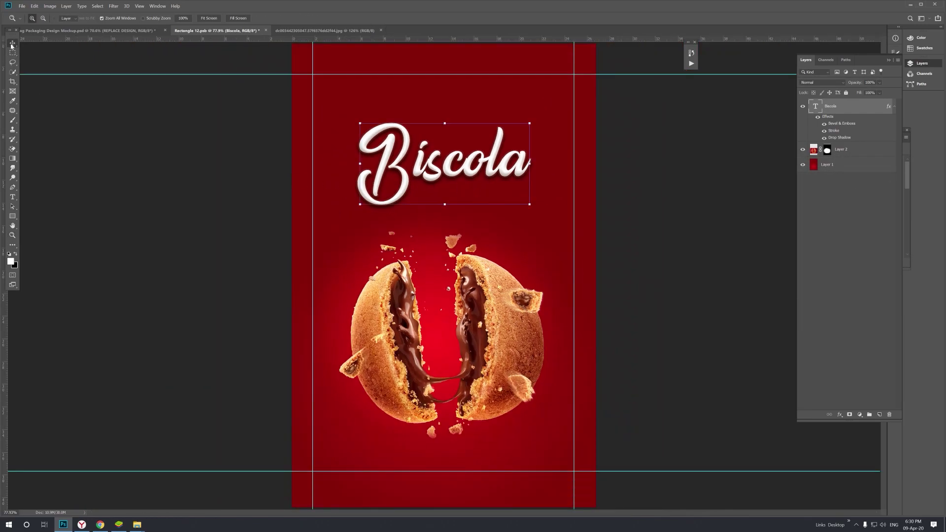
alt+drag(439, 176, 478, 232)
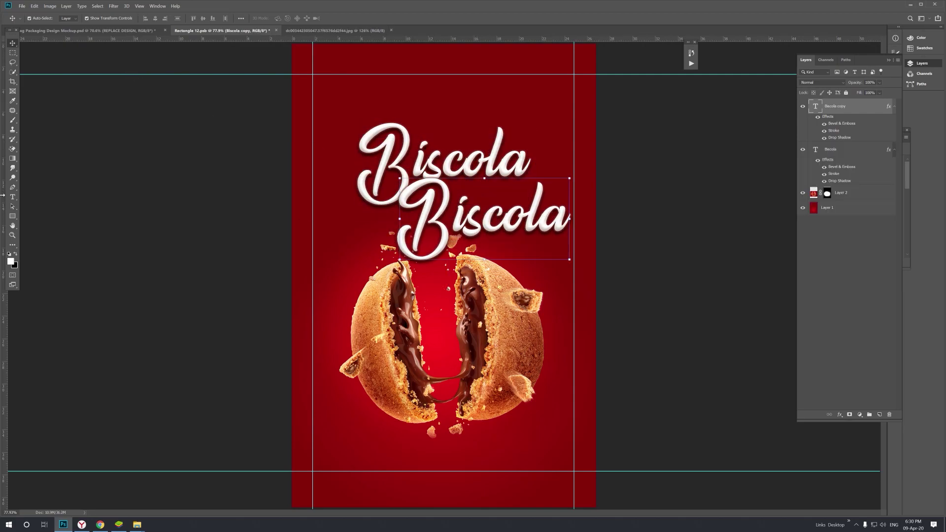
click(13, 197)
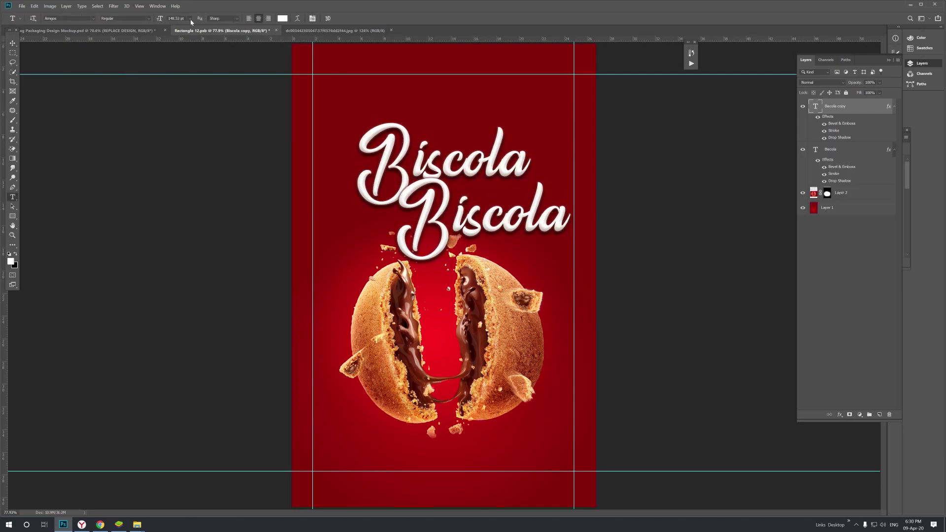
click(191, 20)
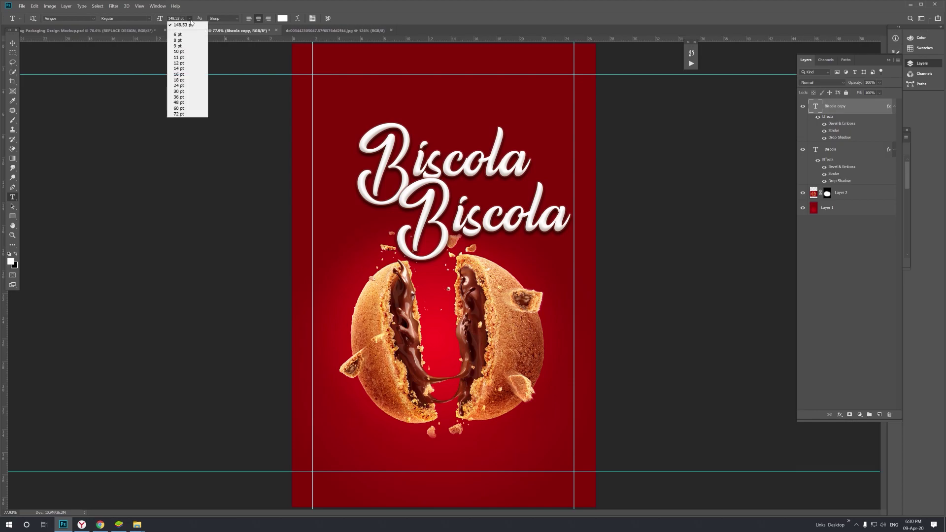
click(187, 103)
key(v)
scroll(498, 251, up, 2)
scroll(498, 251, up, 2)
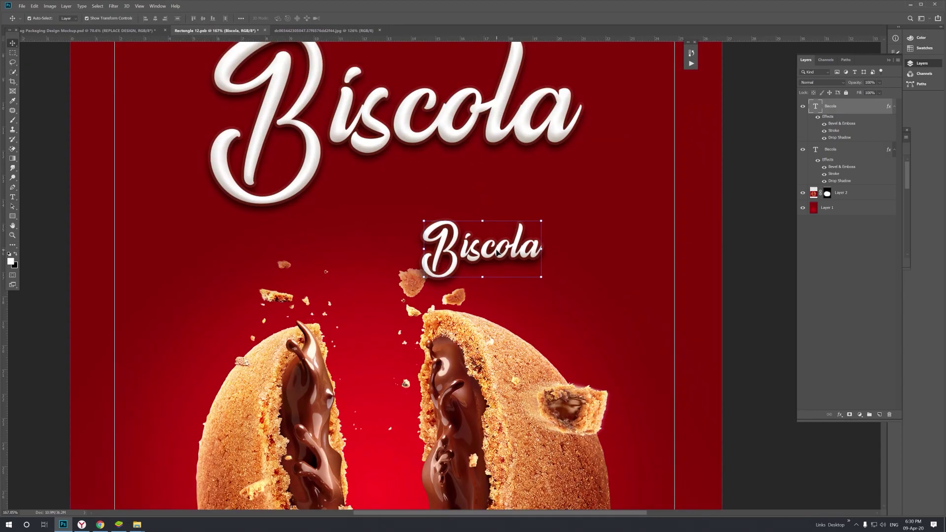
drag(498, 252, 444, 206)
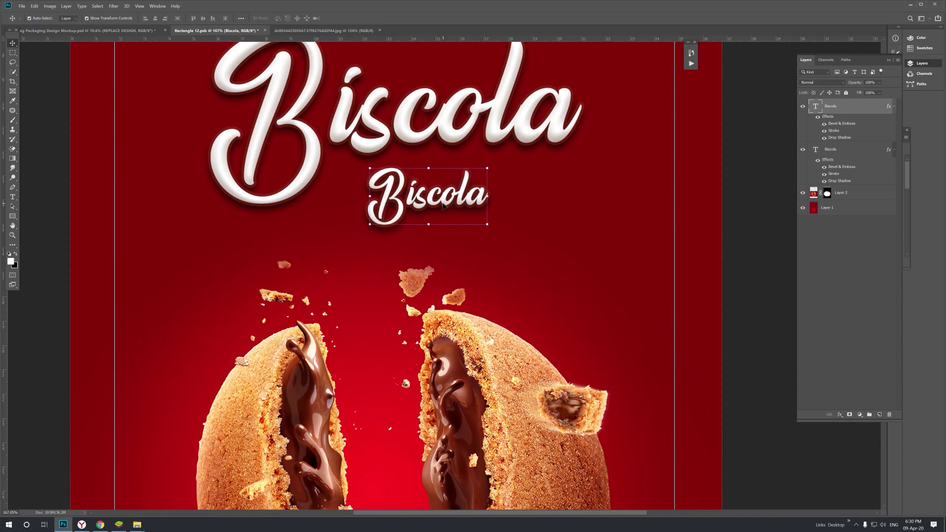
Retype the copy as 'Chocolate cream' with 'Biscuit' on the next line.
key(t)
click(444, 197)
key(ctrl+a)
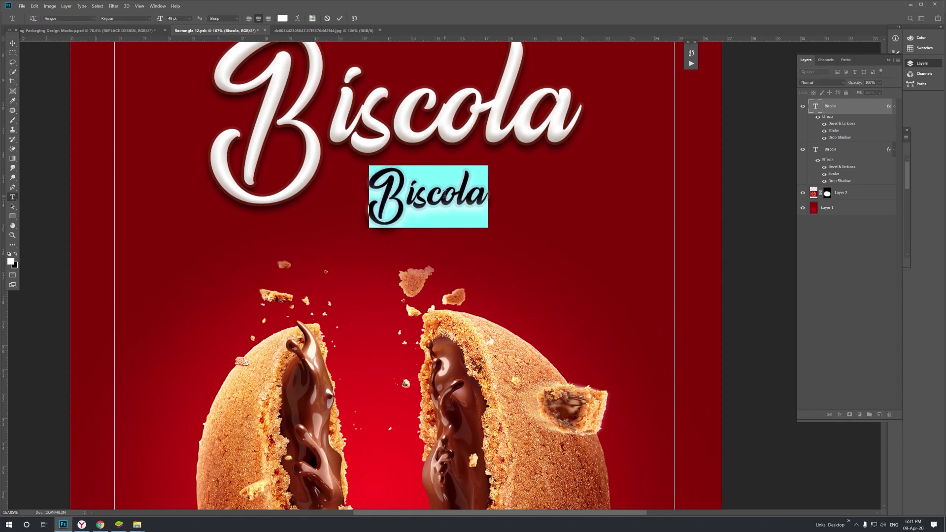
key(Caps_Lock)
text(C)
key(Caps_Lock)
text(hoco)
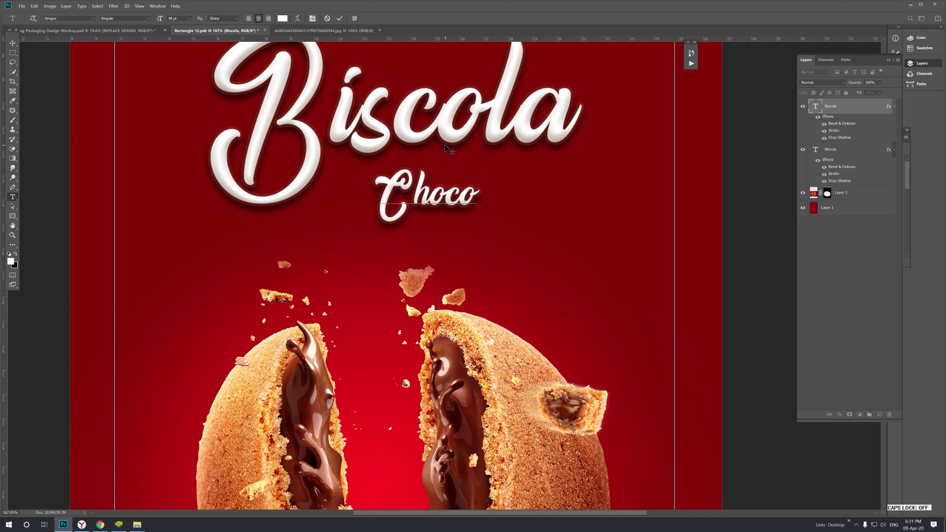
text(late crea)
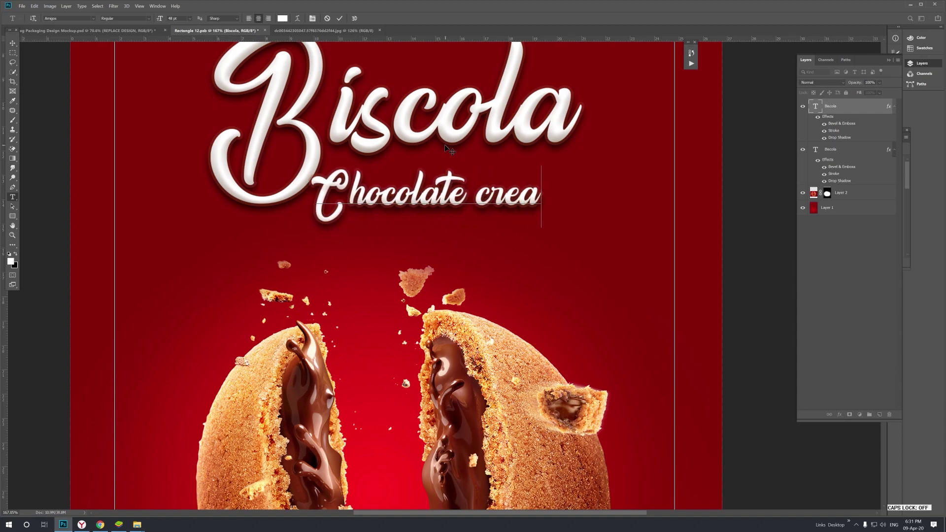
text(m)
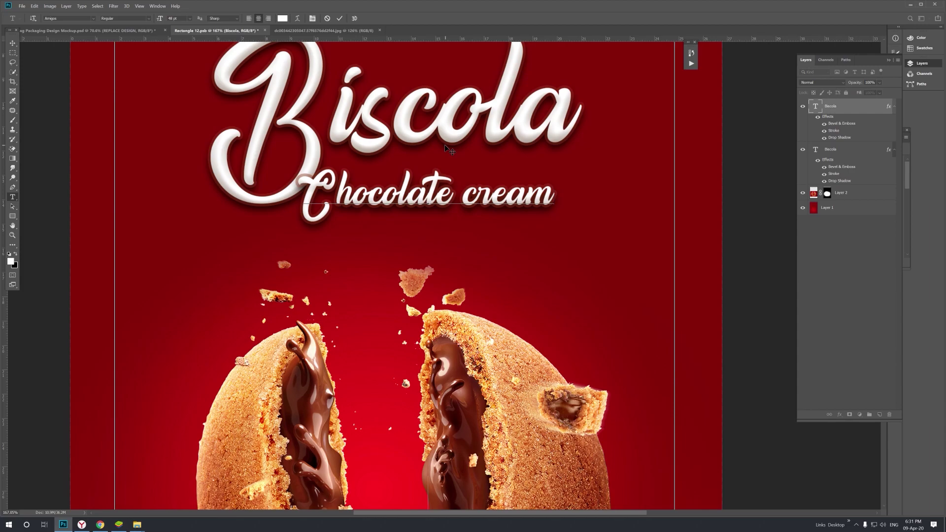
key(Caps_Lock)
text(B)
key(Caps_Lock)
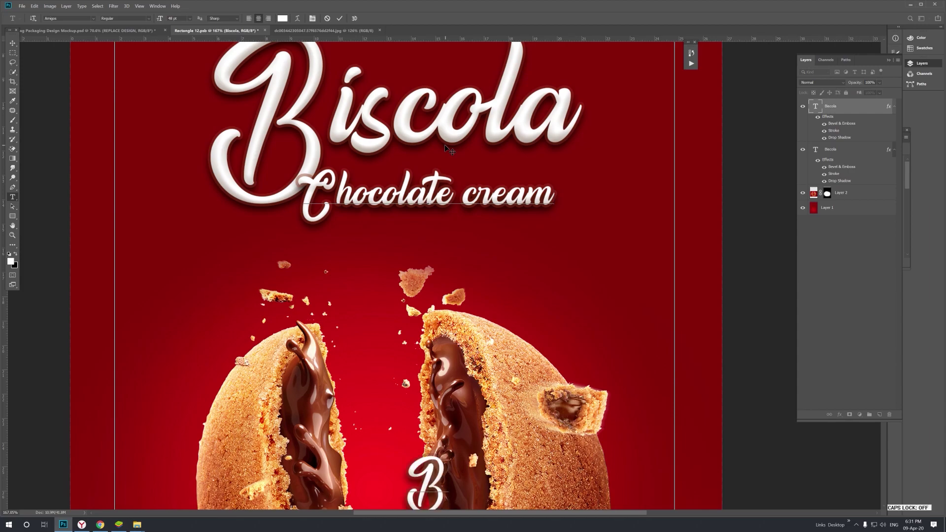
text(iscuit)
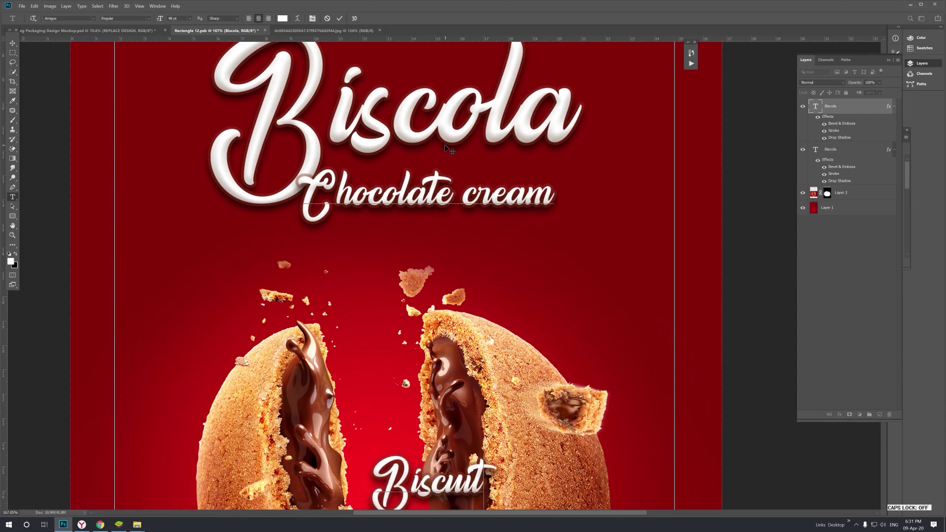
key(ctrl+a)
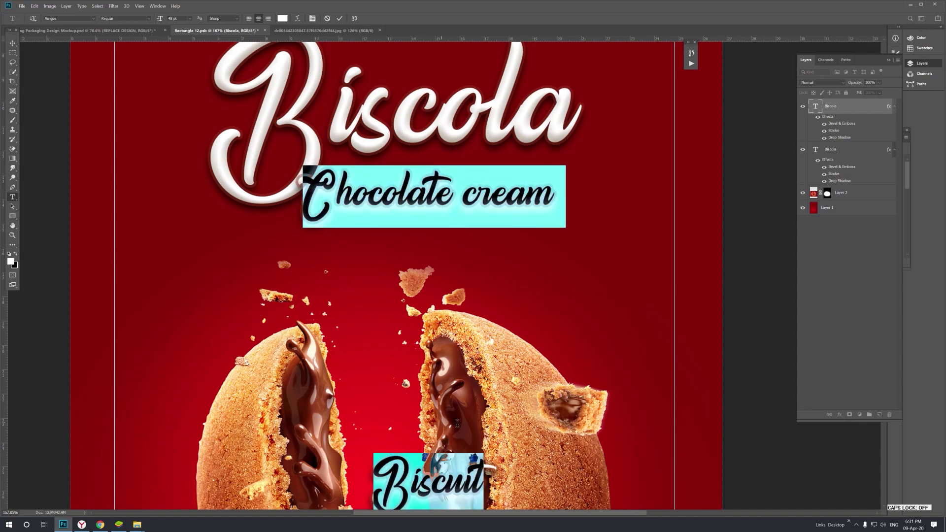
Set the tagline's leading to Auto so Biscuit sits right under Chocolate cream.
click(896, 107)
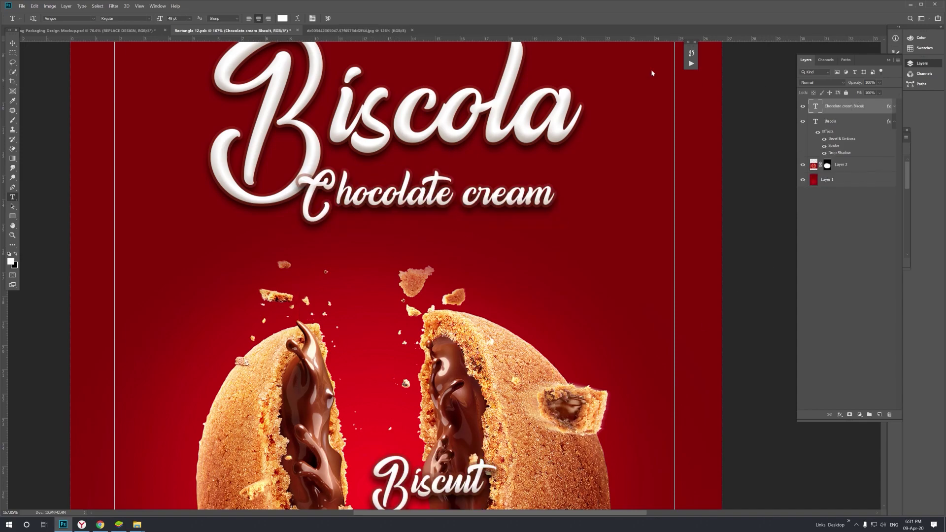
click(12, 43)
drag(435, 206, 475, 193)
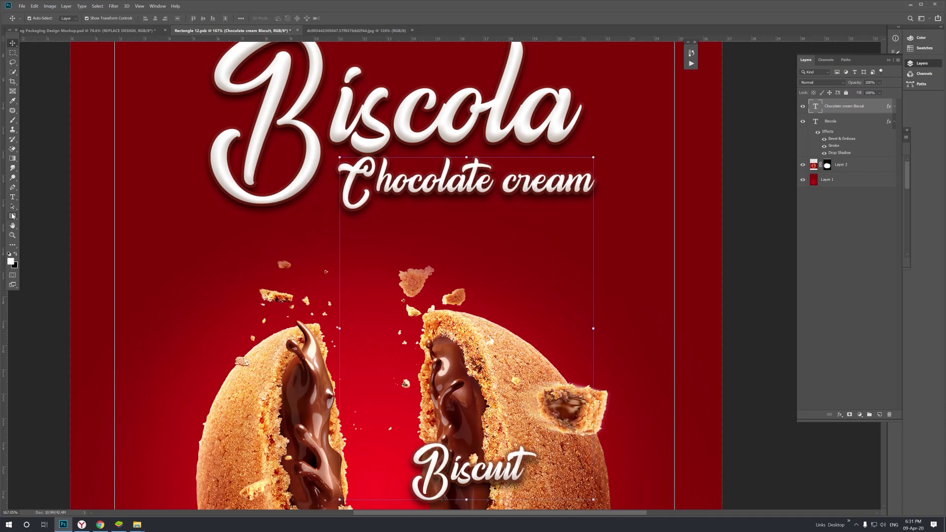
click(13, 197)
click(313, 18)
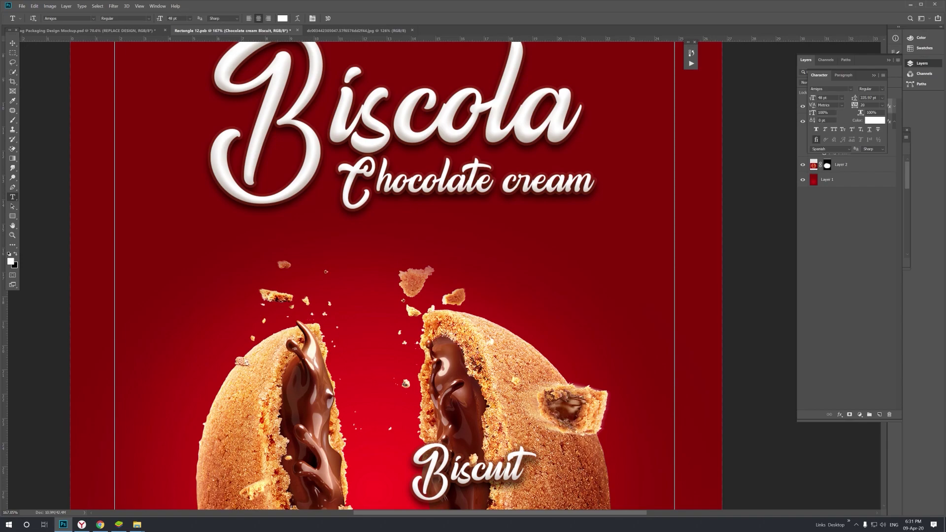
click(883, 98)
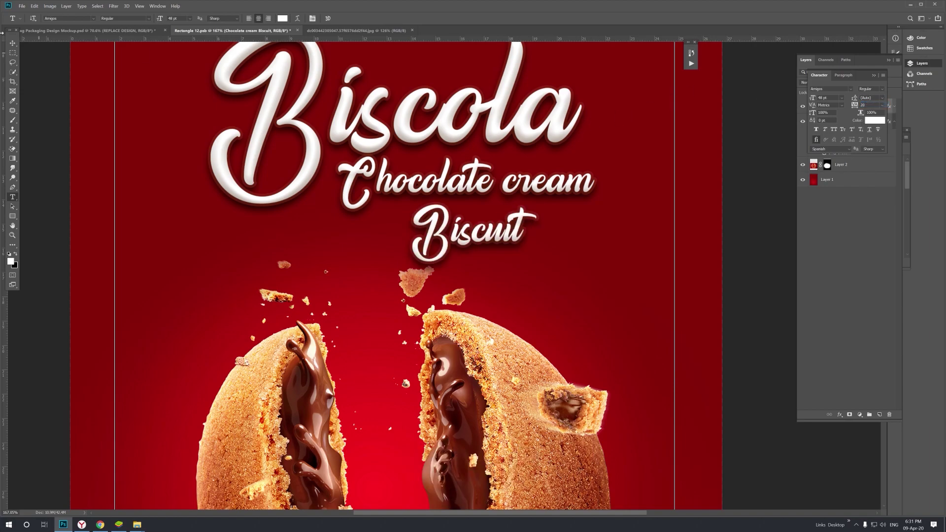
Shrink the tagline to about two-thirds and centre it beneath the Biscola title.
click(15, 44)
drag(515, 228, 547, 217)
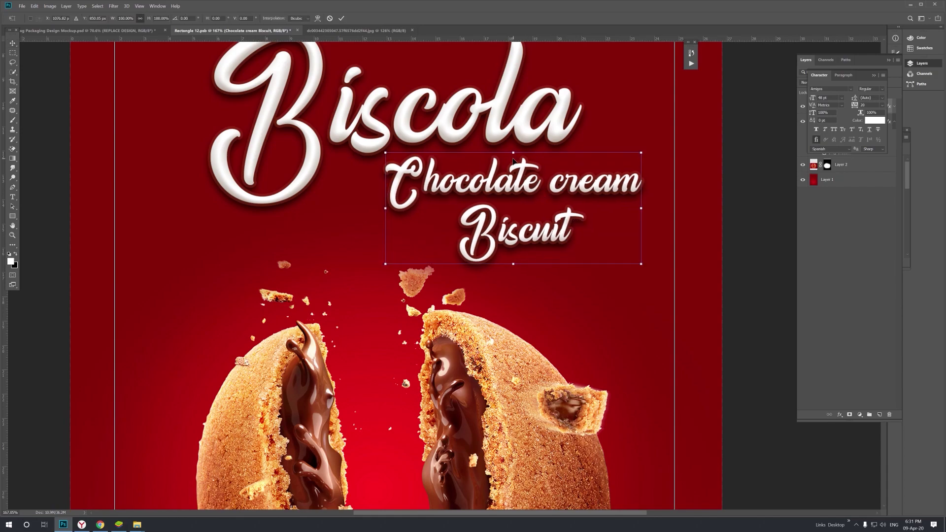
mouse_move(518, 181)
mouse_down()
mouse_move(520, 220)
mouse_move(475, 197)
mouse_up()
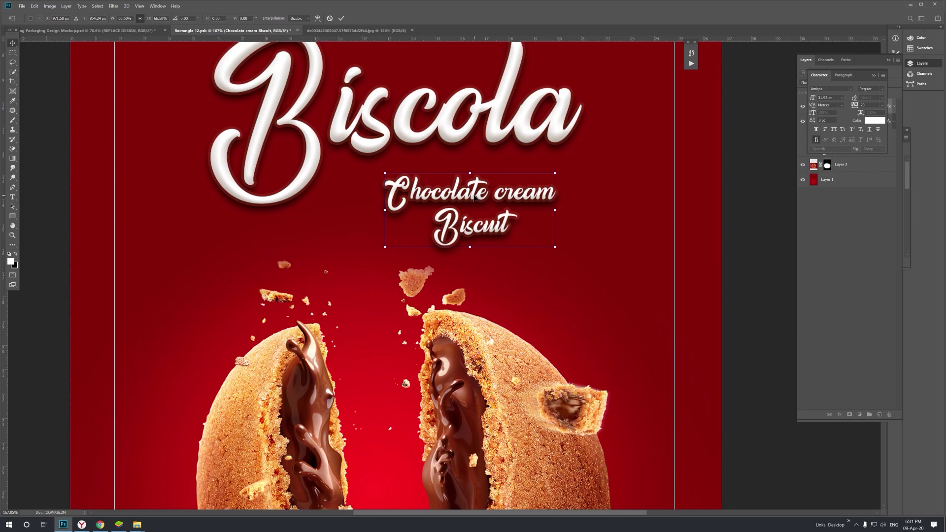
key(Return)
key(z)
click(490, 191)
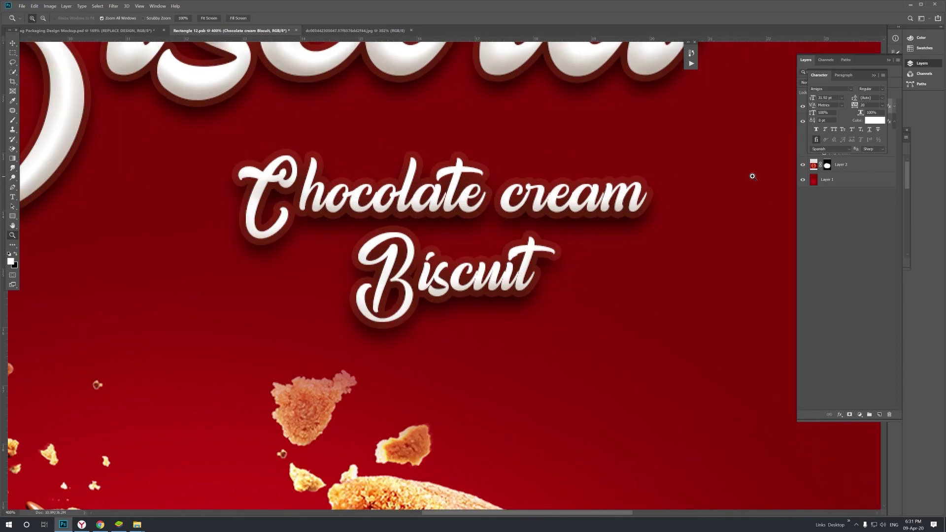
click(875, 75)
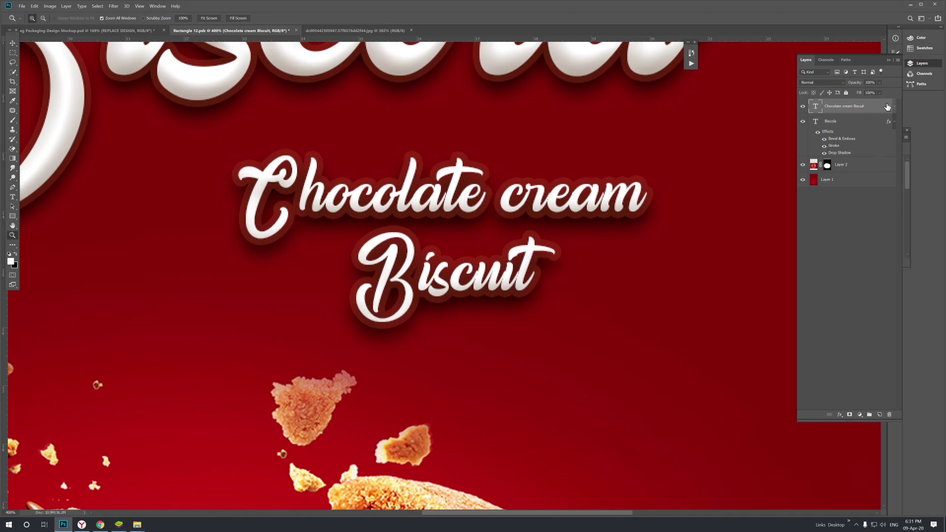
Tighten the tagline's drop shadow, set its stroke to 3 and bevel to 105, and apply the style.
double_click(887, 107)
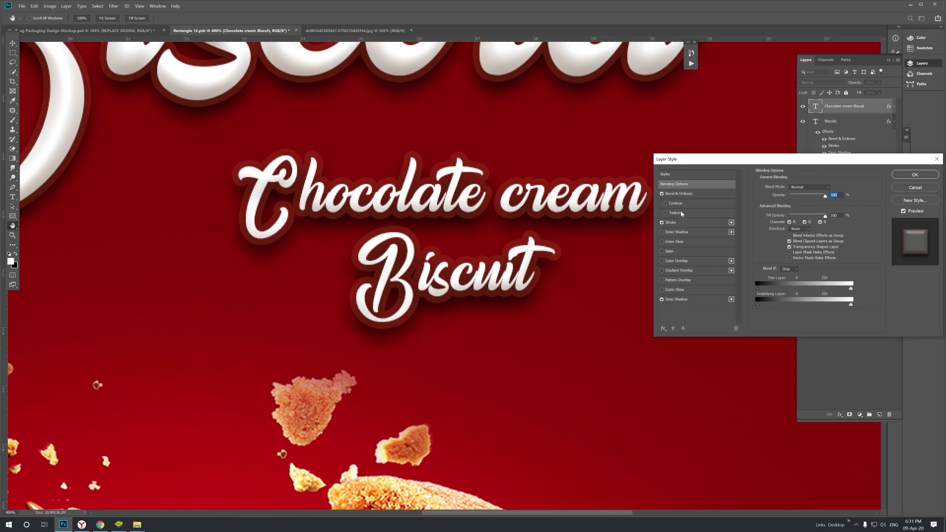
click(677, 300)
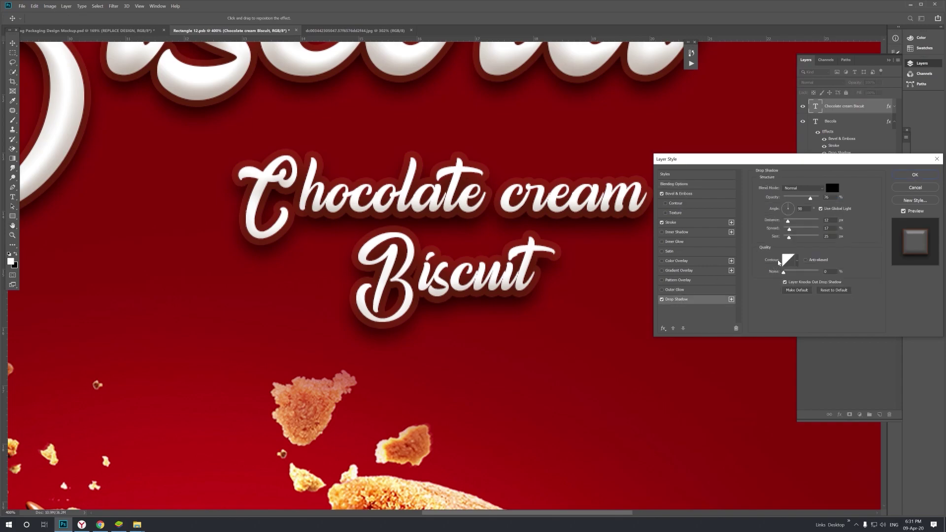
drag(791, 240, 788, 239)
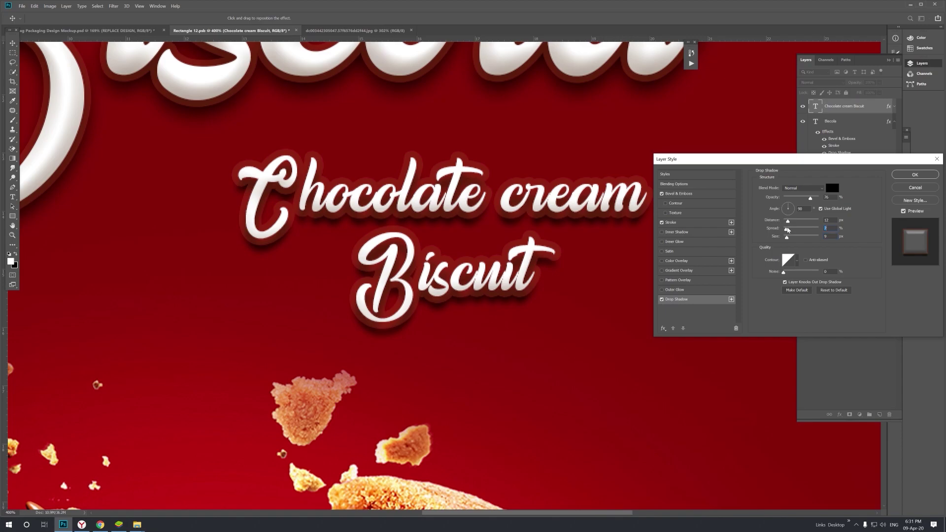
click(675, 224)
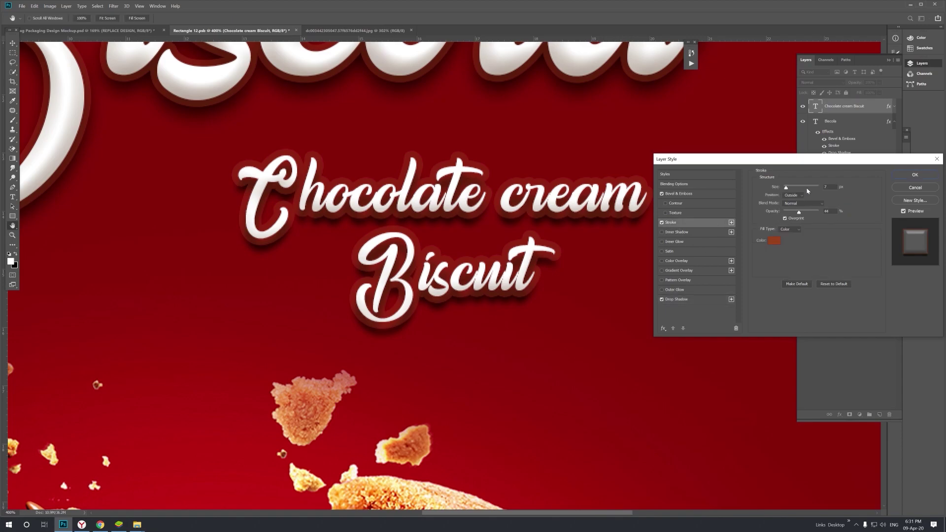
text(3)
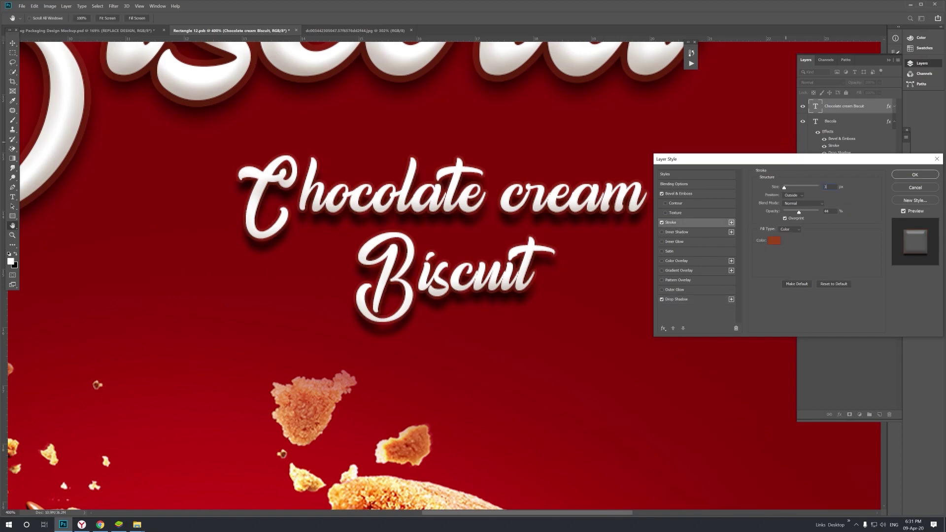
click(690, 195)
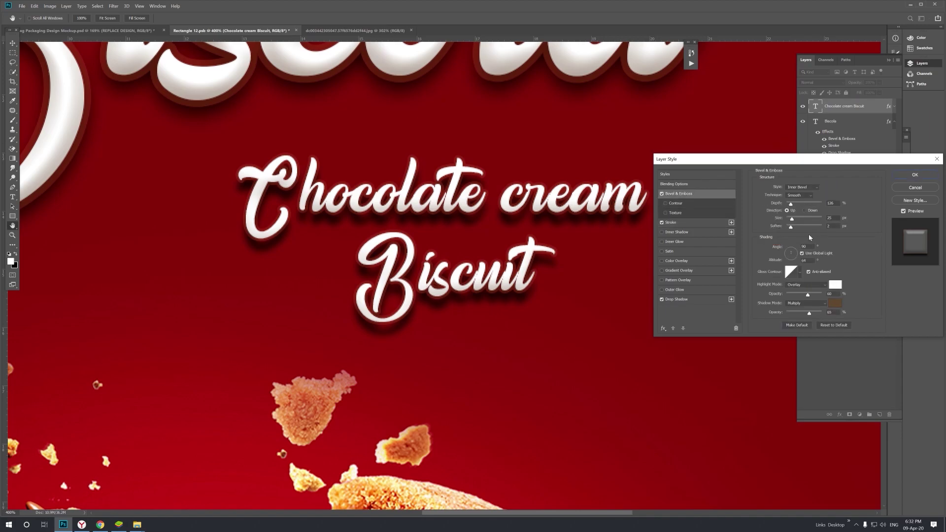
text(10)
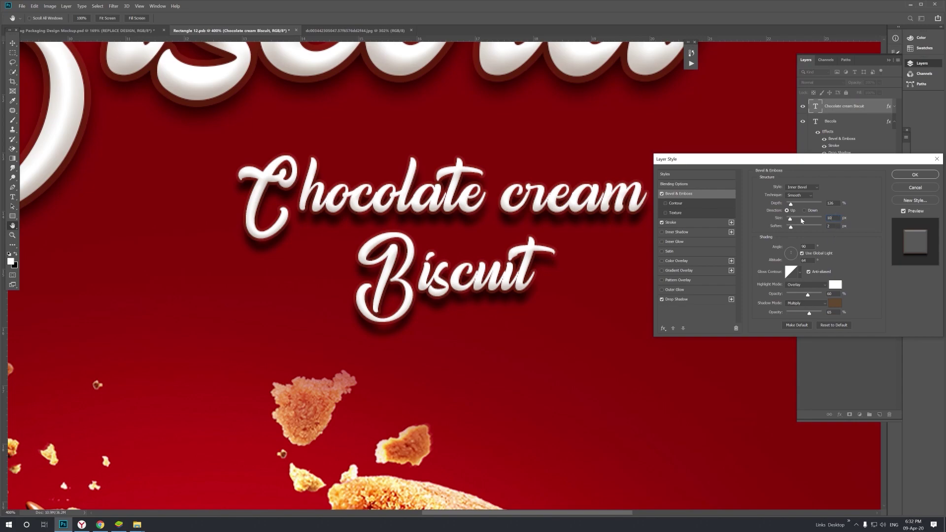
text(5)
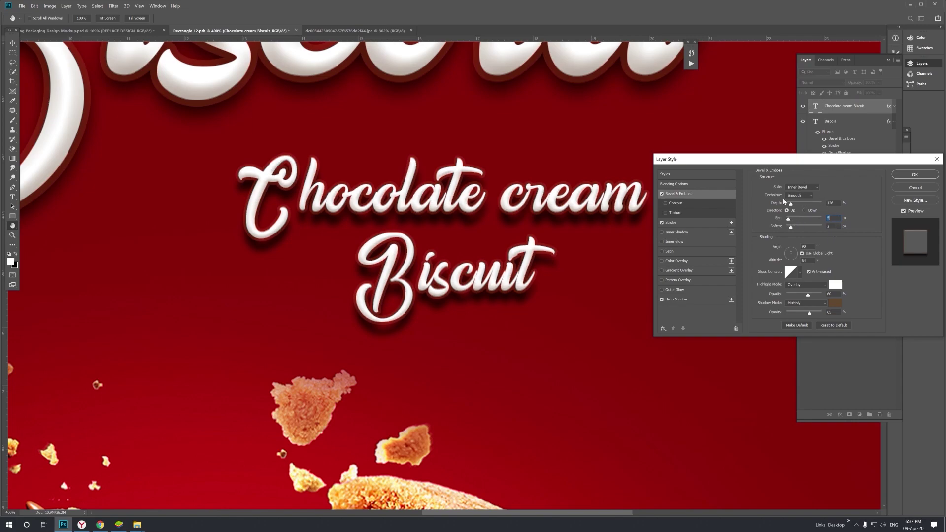
click(915, 175)
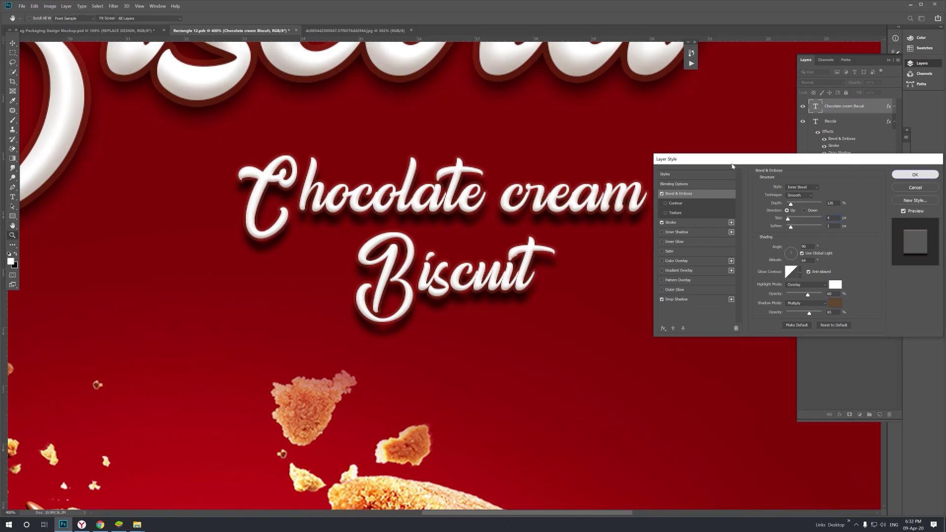
Fit the whole label on screen.
key(z)
right_click(462, 192)
click(474, 198)
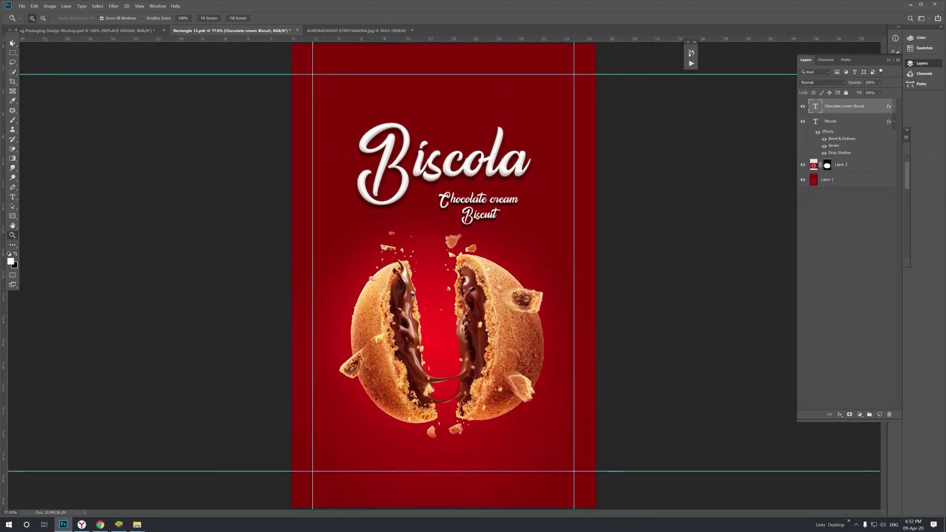
Place the Chocolate cream Biscuit tagline below the biscuit image.
key(v)
mouse_move(483, 218)
mouse_down()
mouse_move(482, 435)
mouse_move(515, 411)
mouse_move(563, 397)
mouse_up()
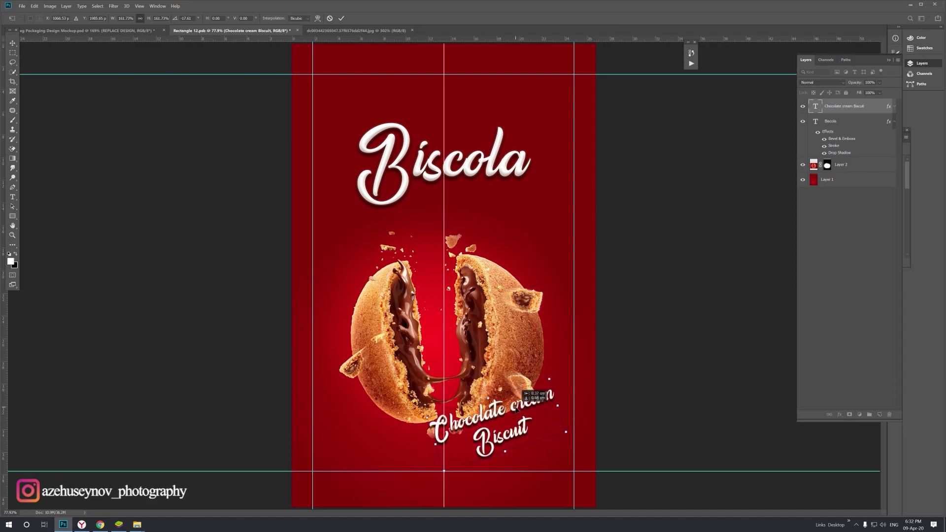
drag(499, 394, 516, 410)
key(Return)
Move the biscuit image and Biscola title higher, then save the label document.
drag(510, 323, 509, 301)
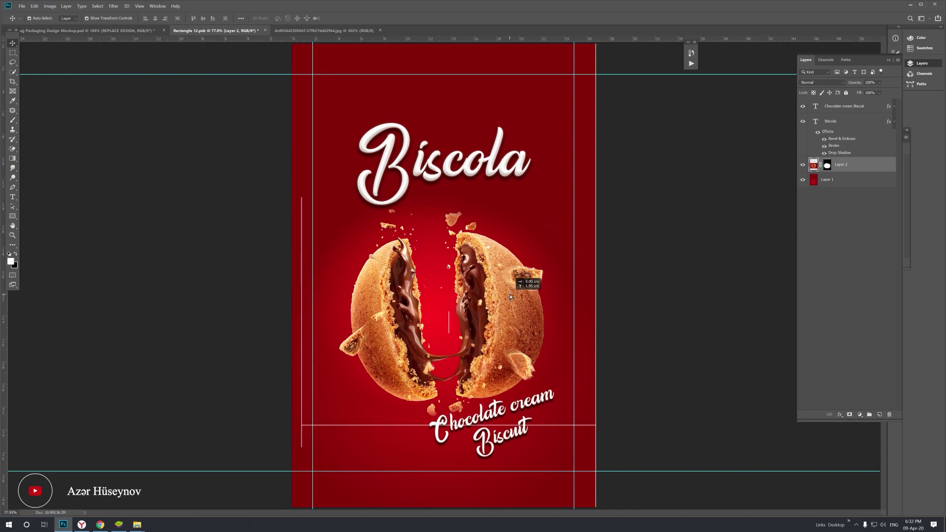
drag(509, 299, 510, 294)
drag(450, 173, 450, 147)
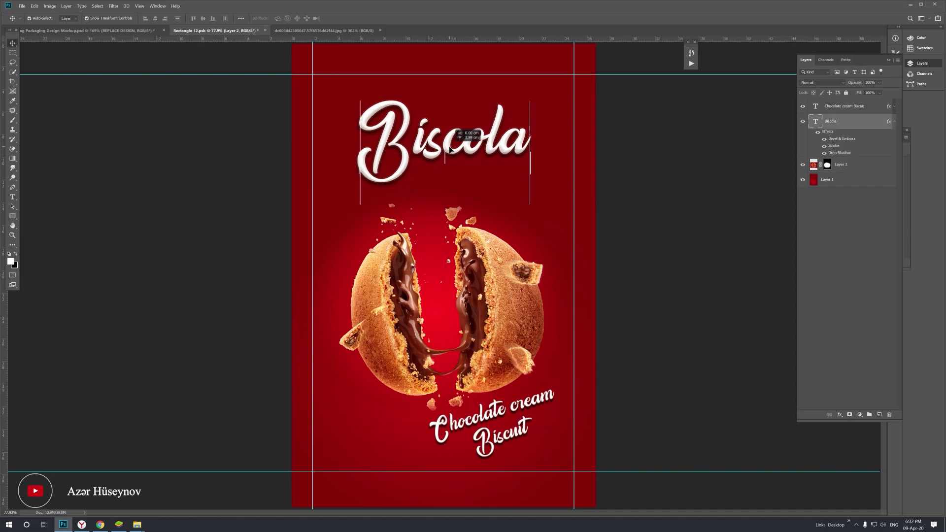
right_click(446, 147)
key(Escape)
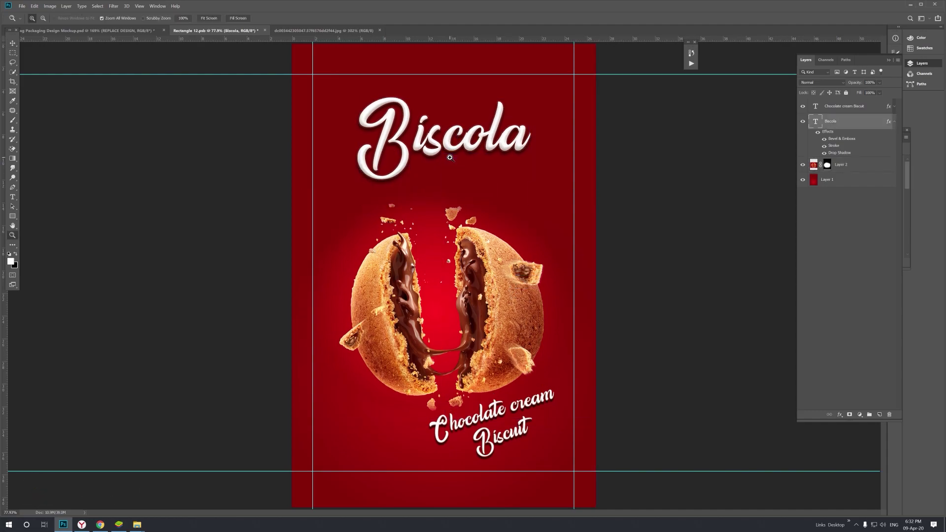
key(z)
key(ctrl+s)
View the whole pouch mockup fitted on screen to check the label.
click(131, 32)
right_click(389, 250)
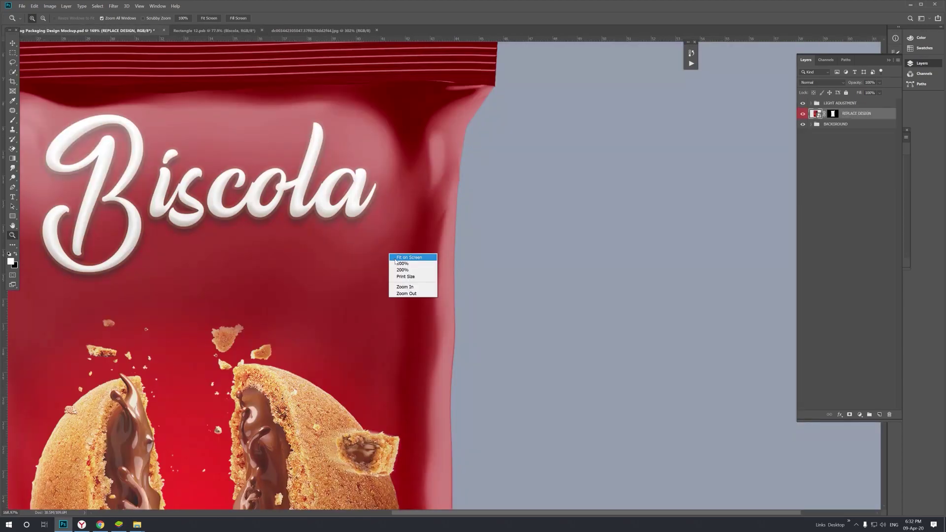
click(392, 259)
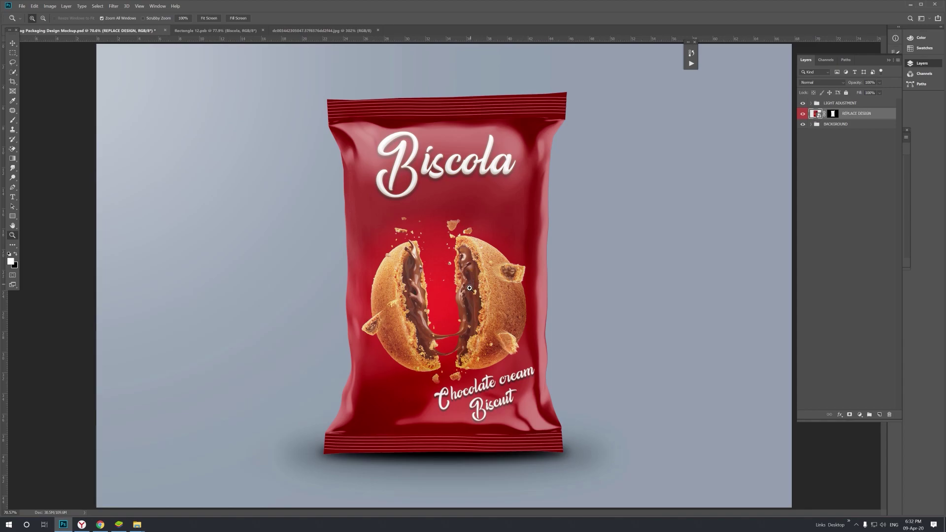
click(13, 44)
Back in Rectangle 12.psb, lower the Biscola title slightly and collapse its effects list.
click(215, 31)
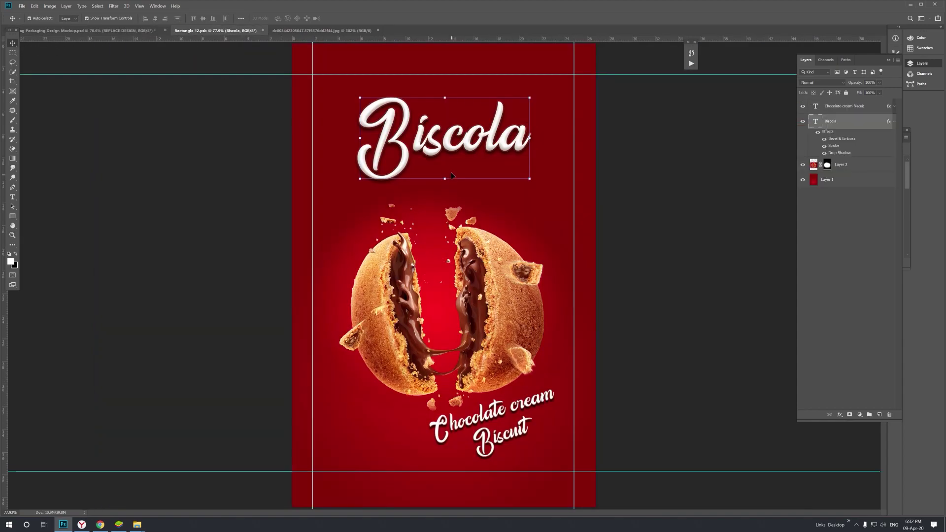
drag(436, 156, 436, 178)
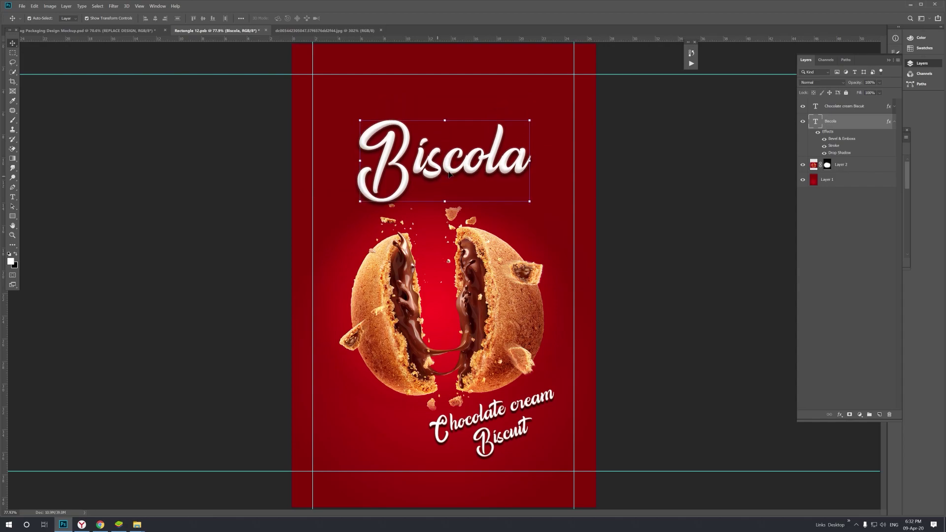
scroll(513, 120, up, 2)
scroll(513, 120, up, 3)
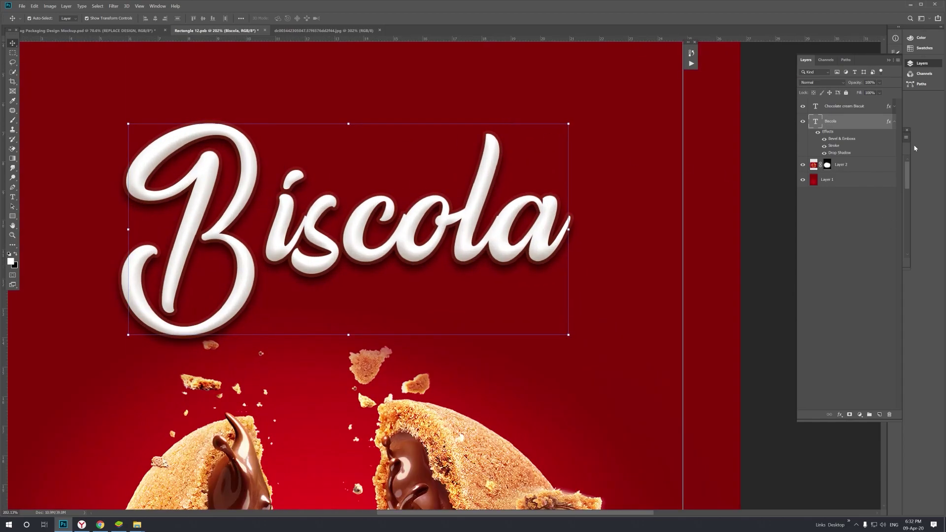
click(895, 121)
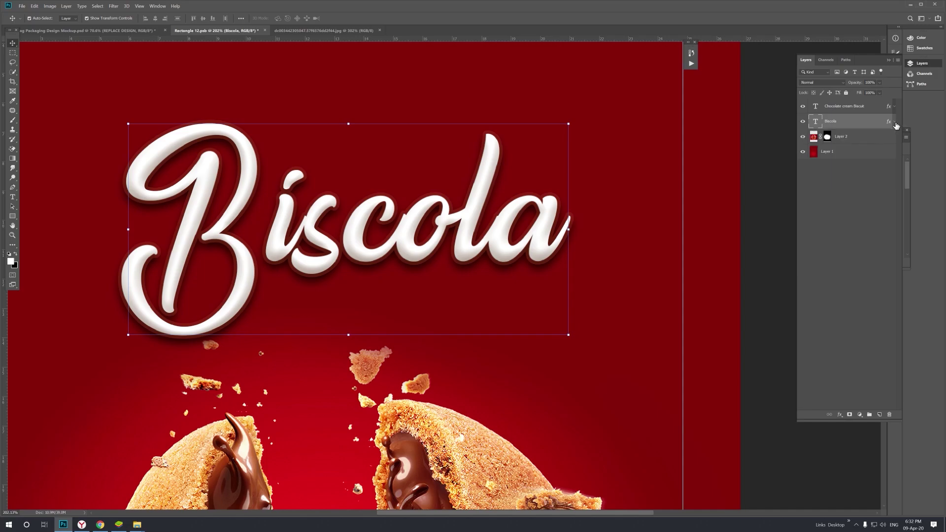
Add a new layer and sketch a curved crescent path right of the Biscola title.
click(880, 415)
scroll(57, 217, up, 3)
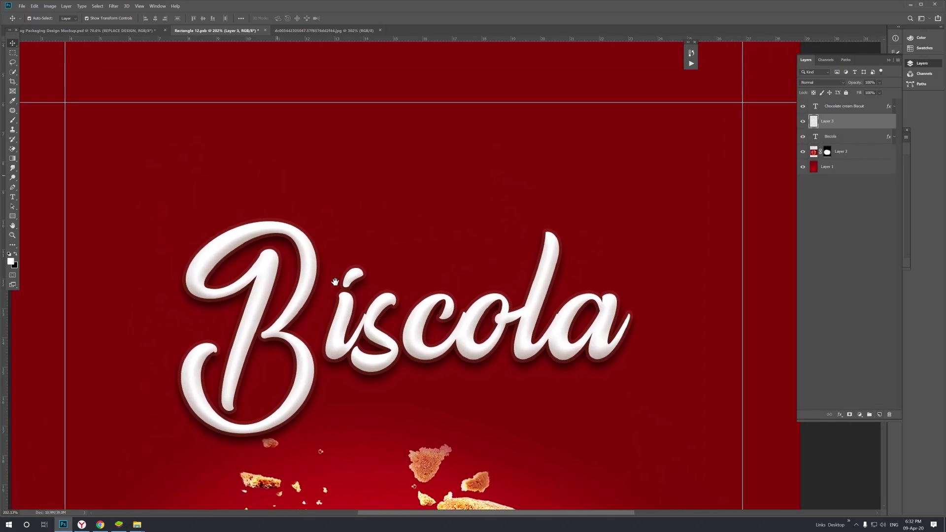
click(13, 187)
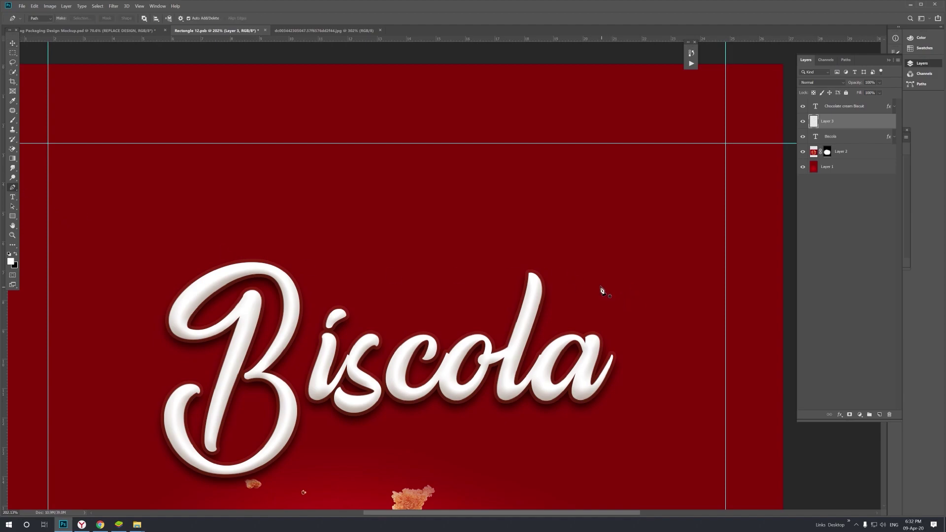
click(600, 286)
drag(619, 272, 623, 266)
click(640, 277)
drag(622, 293, 609, 296)
scroll(637, 268, up, 2)
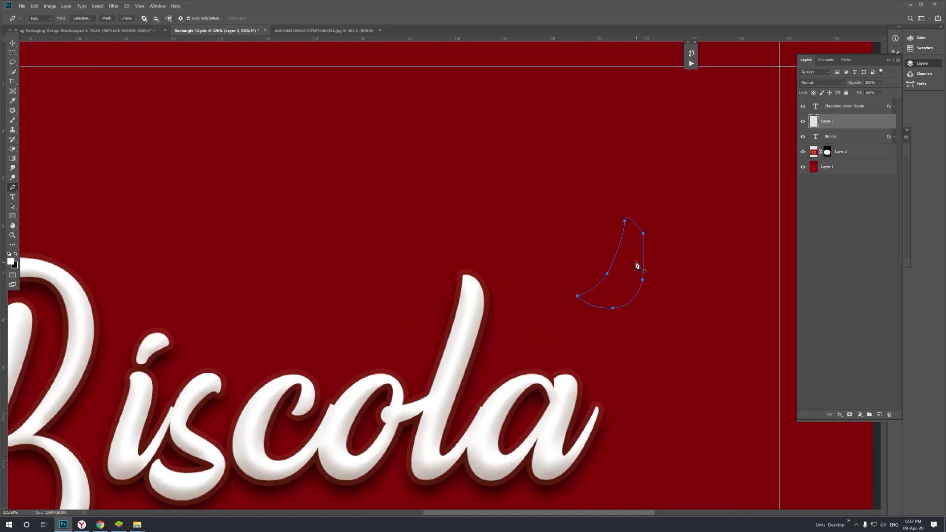
scroll(637, 267, up, 3)
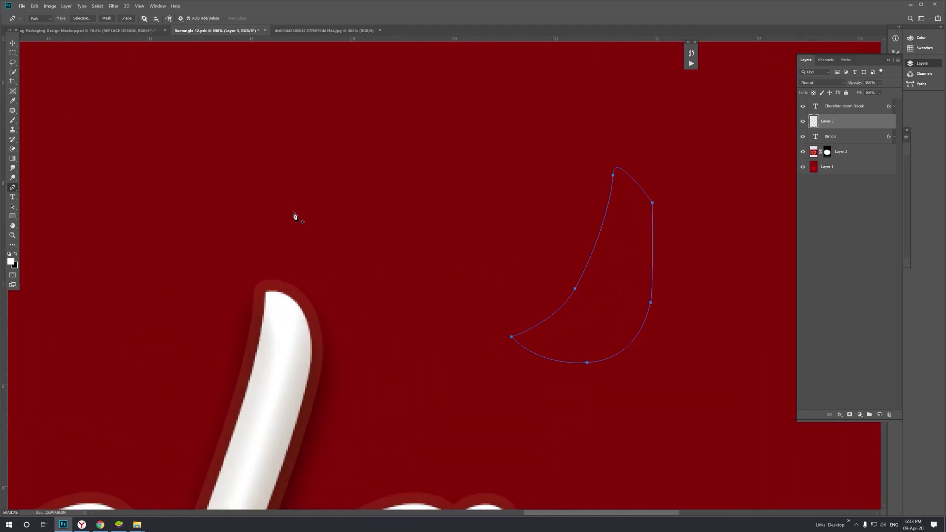
Smooth and reshape the crescent's anchor points with the Convert Point tool and add an anchor.
right_click(14, 192)
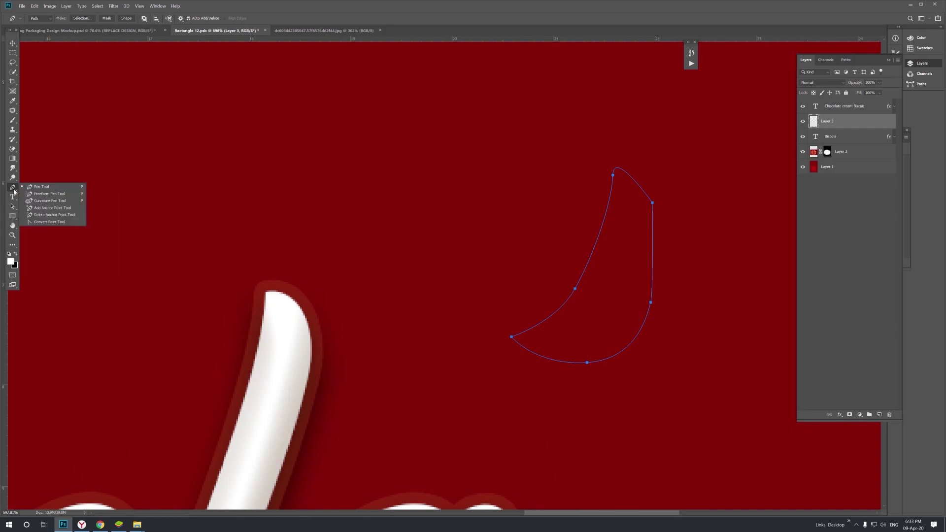
click(49, 222)
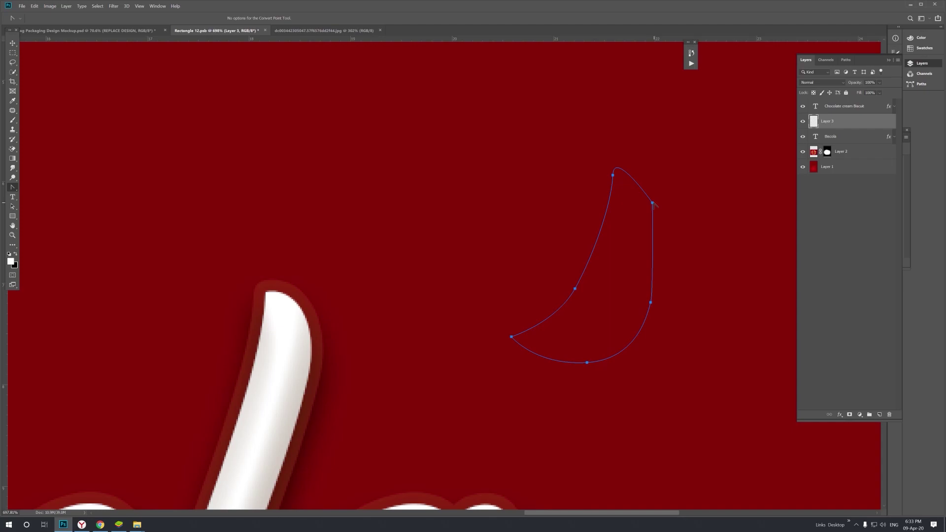
drag(653, 203, 663, 227)
mouse_move(614, 176)
mouse_down()
mouse_move(619, 185)
mouse_move(616, 148)
mouse_up()
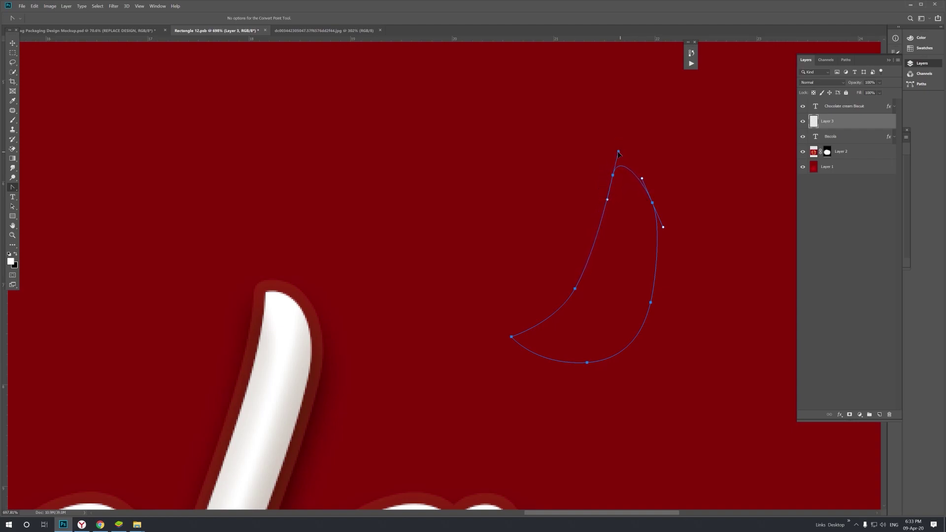
click(13, 43)
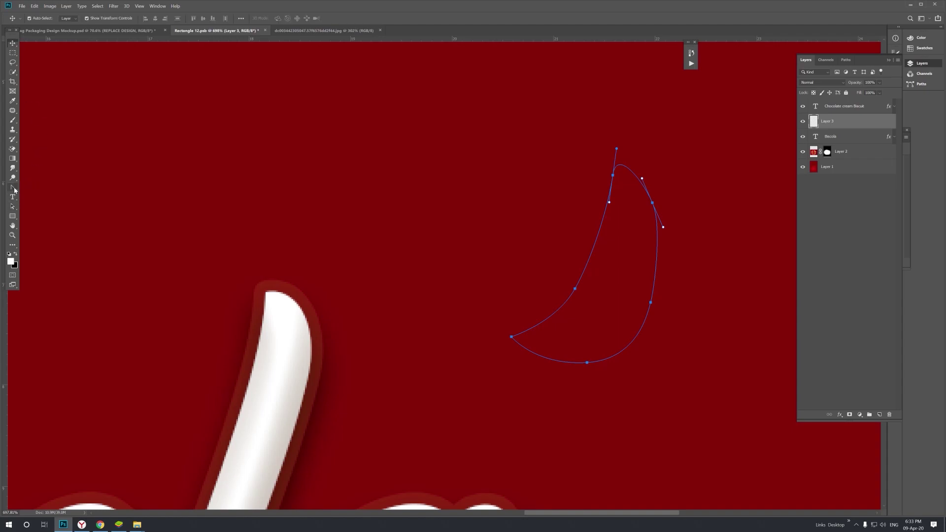
right_click(13, 188)
click(34, 186)
click(609, 203)
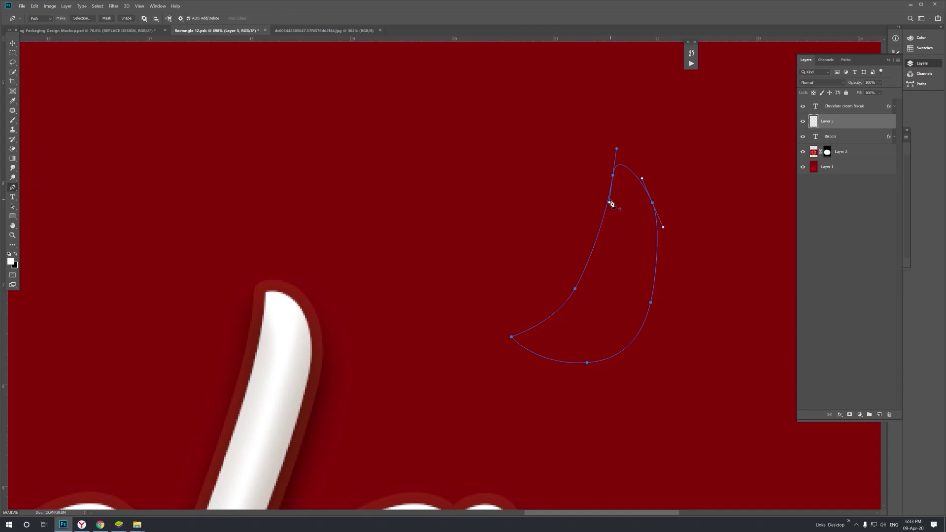
right_click(610, 202)
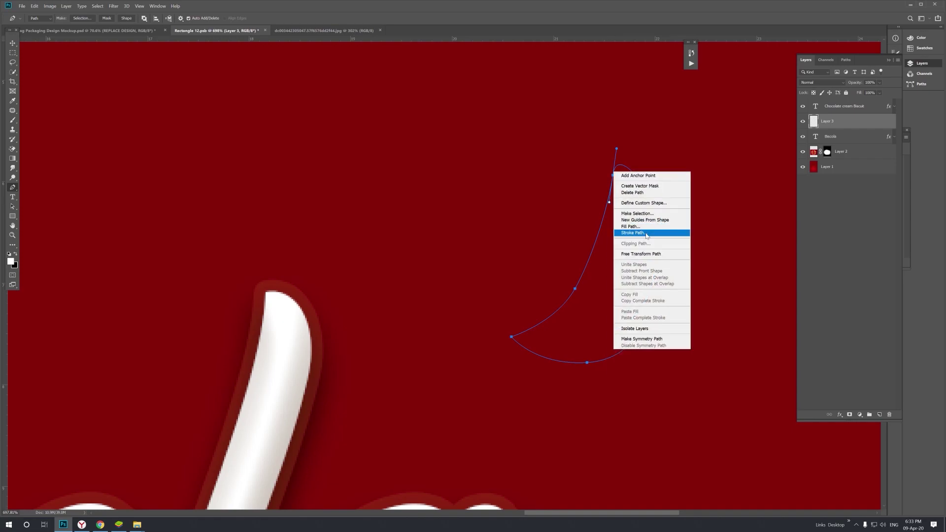
Turn the crescent path into a selection and fill it with white.
click(641, 213)
click(511, 150)
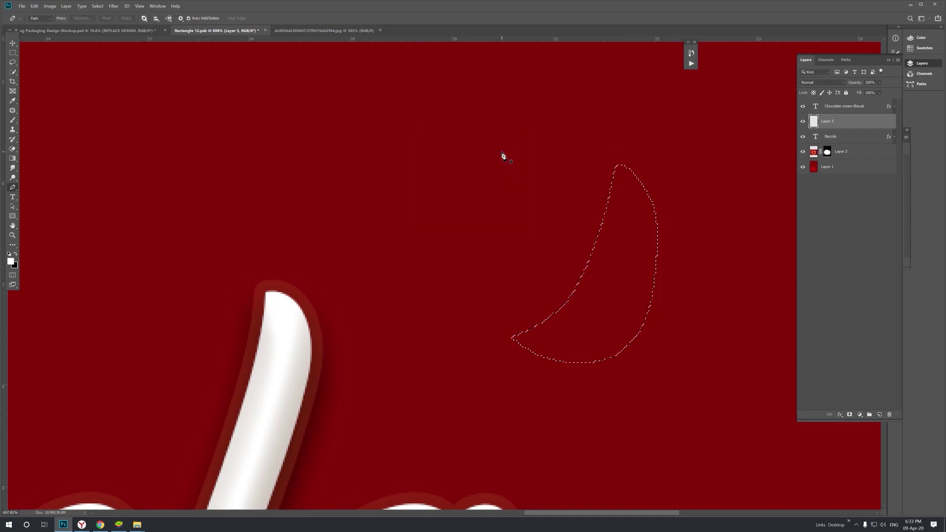
click(35, 6)
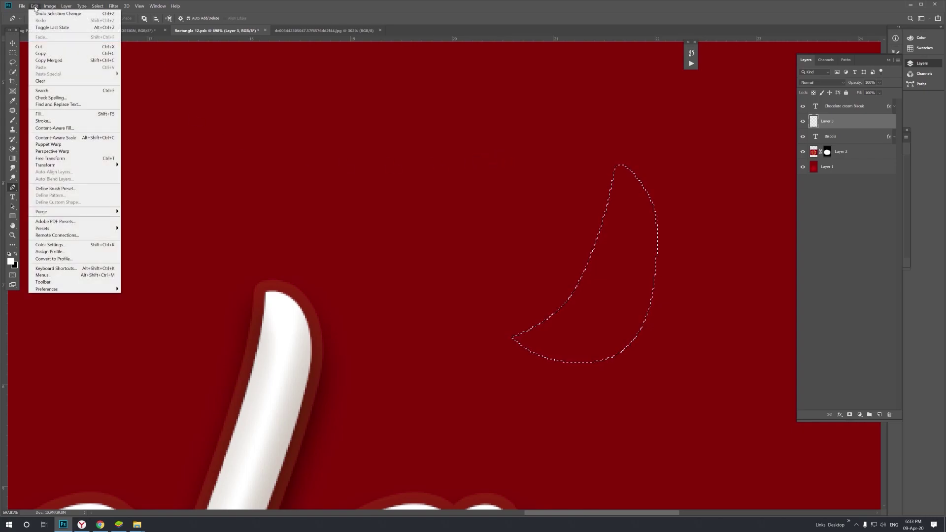
click(39, 114)
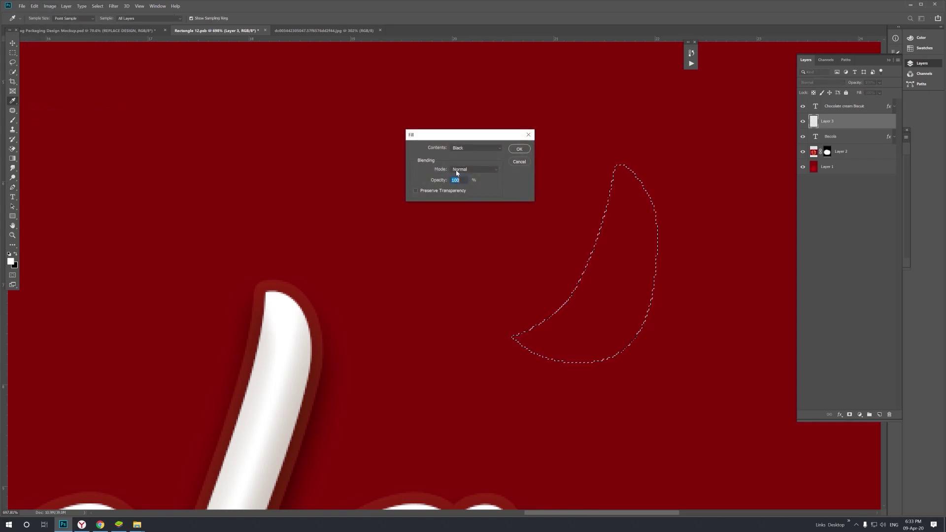
click(474, 148)
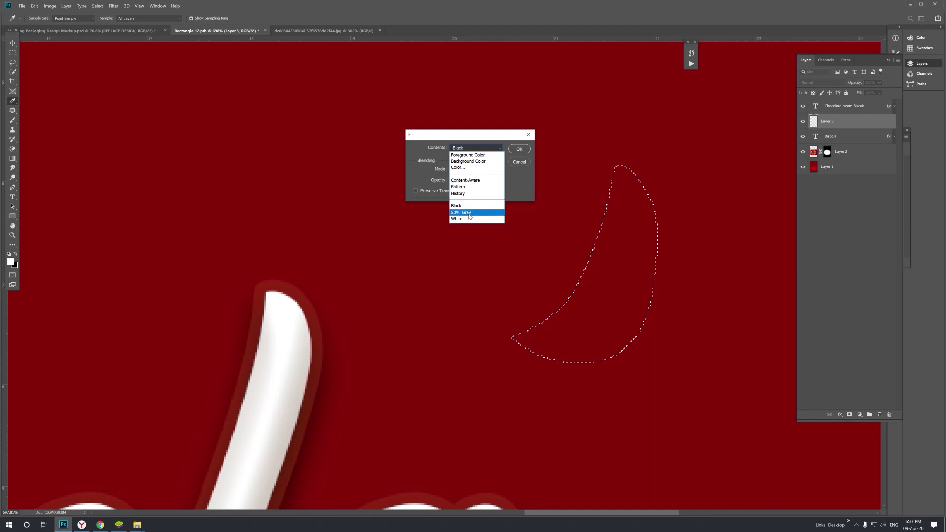
click(469, 220)
click(519, 149)
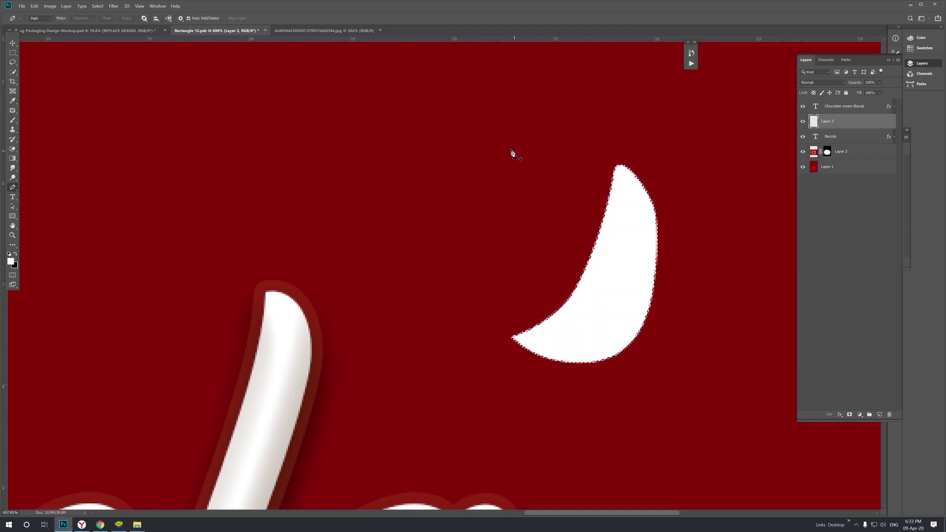
Clear the crescent selection and return to the Move tool.
key(p)
key(v)
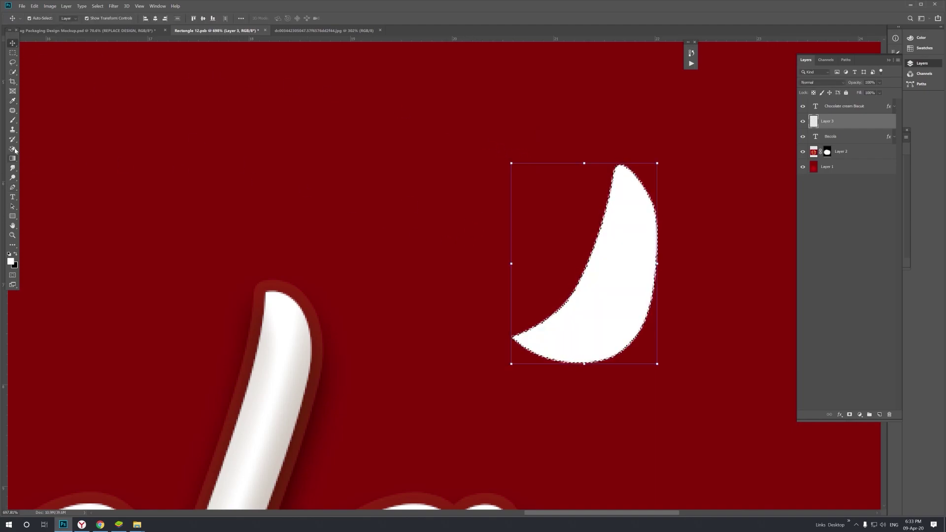
click(13, 72)
key(ctrl+d)
right_click(600, 270)
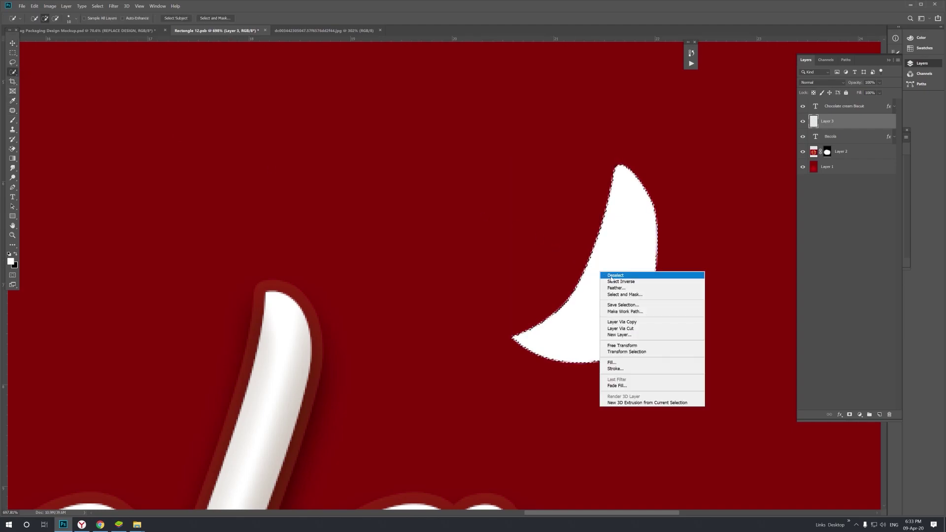
key(Escape)
click(12, 45)
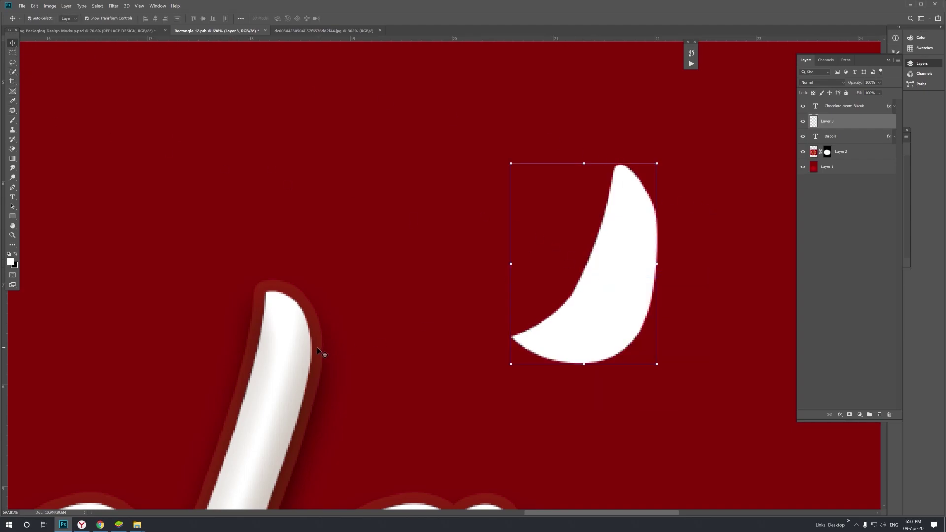
Copy the Biscola text's layer style and paste it onto the crescent layer.
click(298, 343)
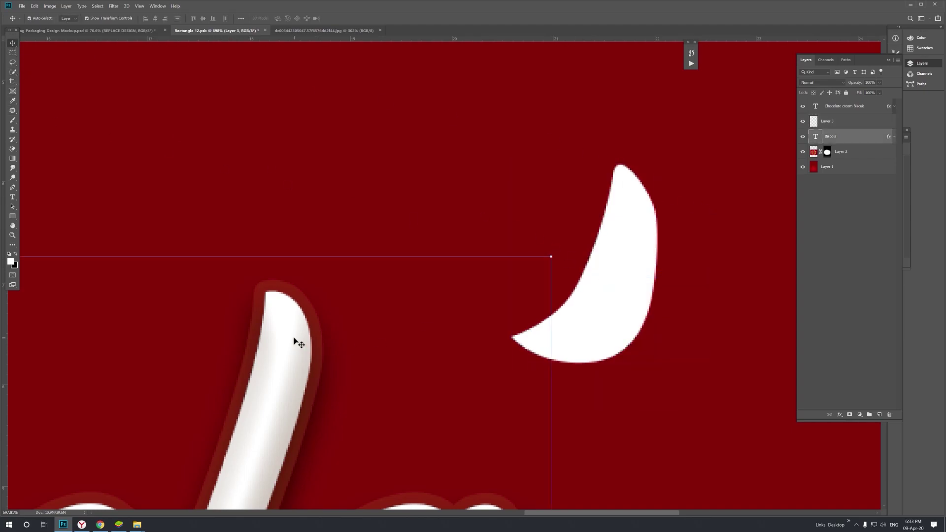
right_click(877, 137)
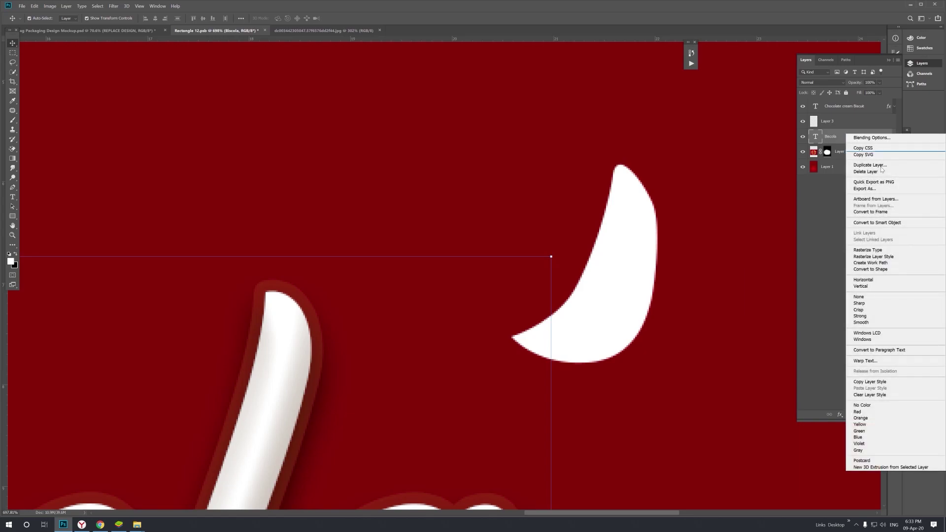
click(871, 382)
right_click(842, 123)
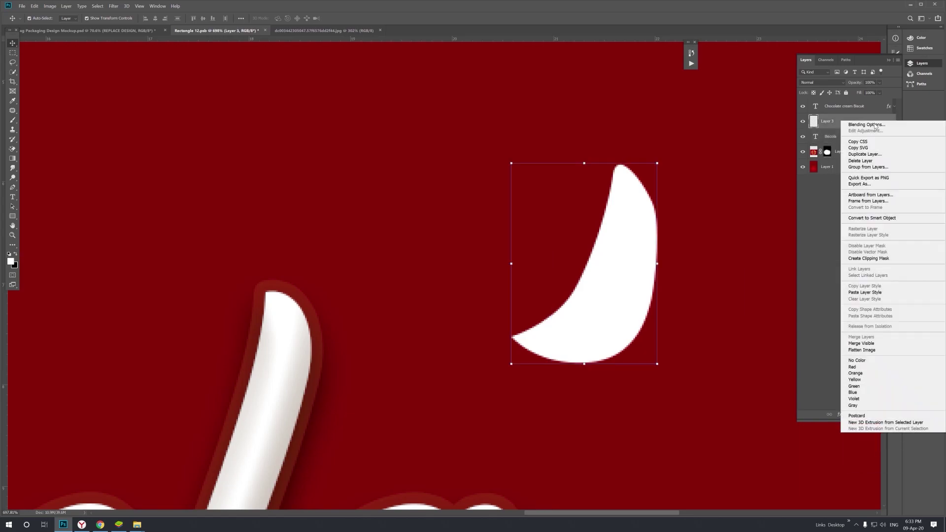
click(865, 292)
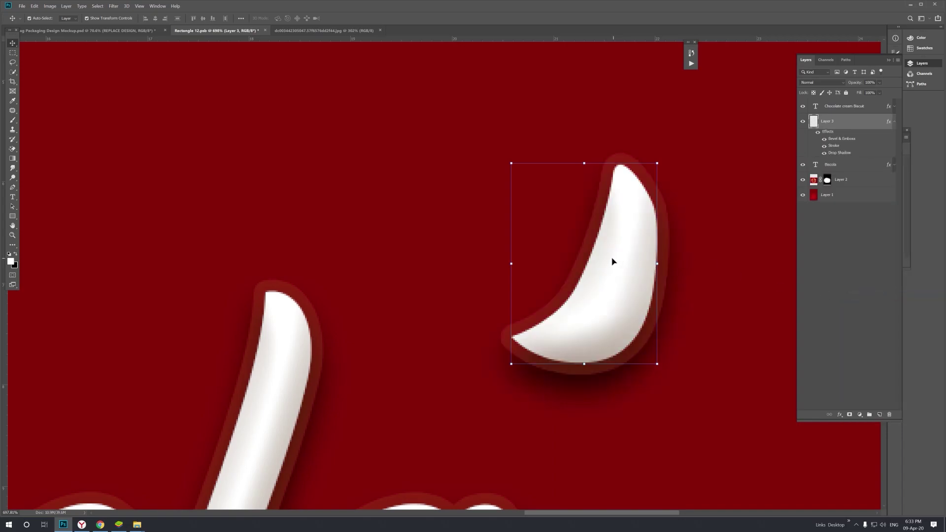
key(z)
scroll(612, 261, down, 5)
Position the crescent right of the title and add two rotated copies below it.
key(v)
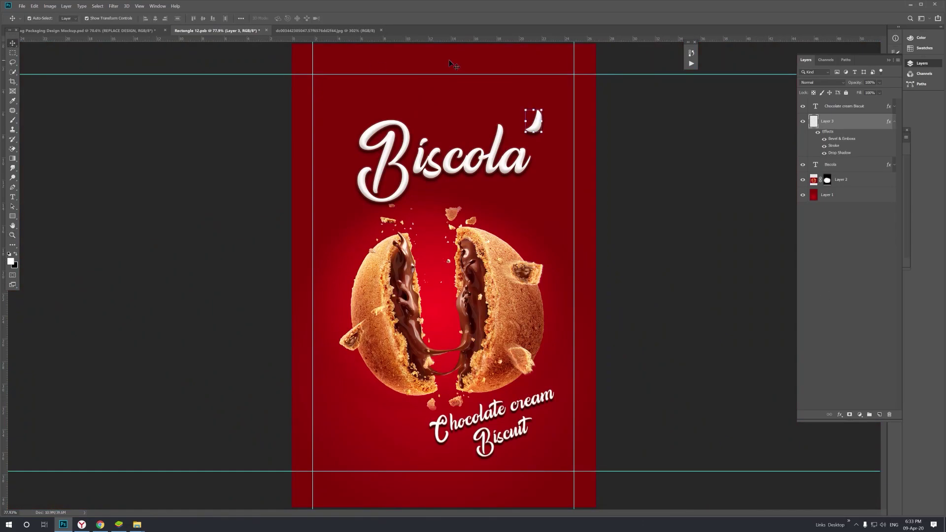
scroll(539, 114, up, 1)
drag(546, 153, 547, 165)
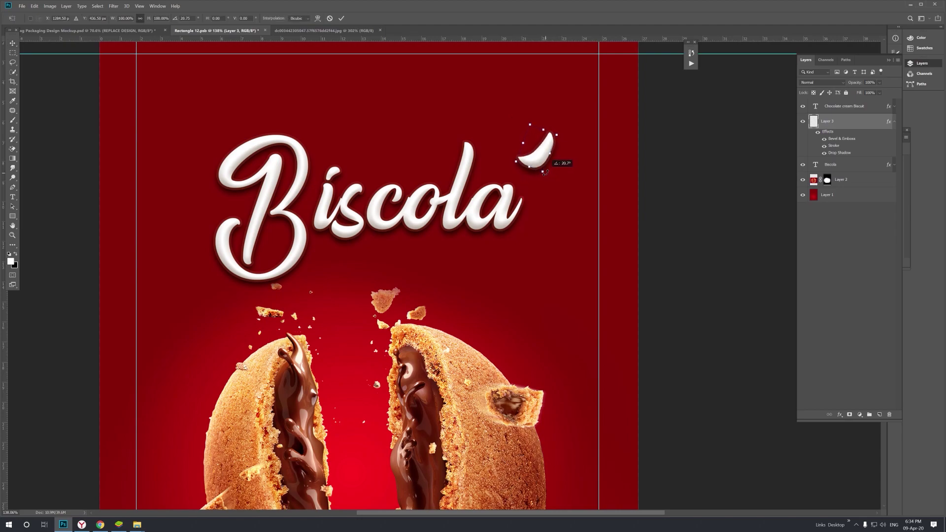
key(Return)
drag(552, 159, 571, 195)
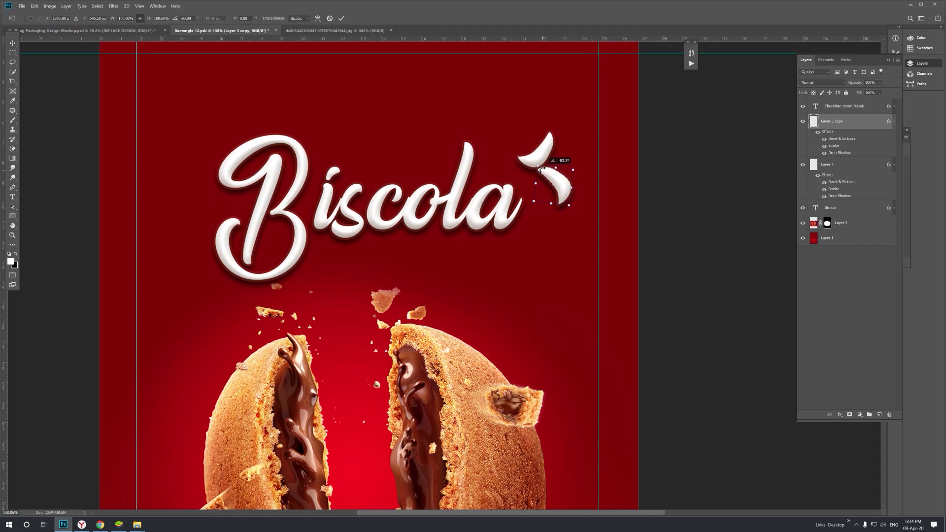
mouse_move(579, 190)
mouse_down()
mouse_move(539, 174)
mouse_move(556, 198)
mouse_up()
key(Return)
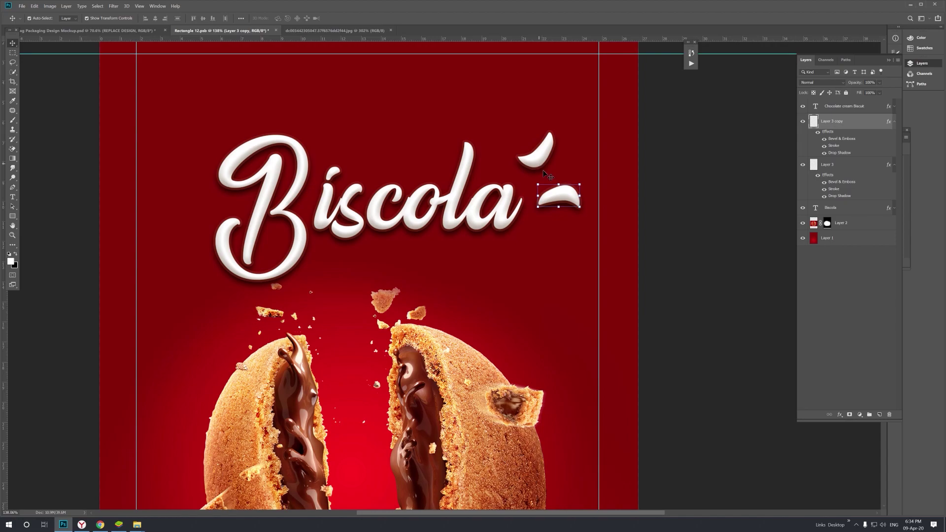
mouse_move(564, 199)
mouse_down()
mouse_move(563, 240)
mouse_move(531, 223)
mouse_move(551, 239)
mouse_up()
key(ctrl+t)
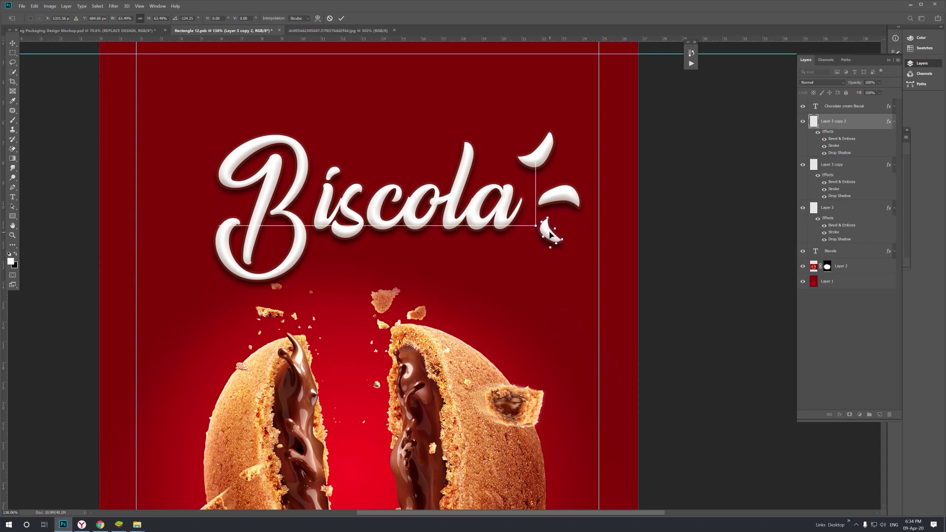
key(Return)
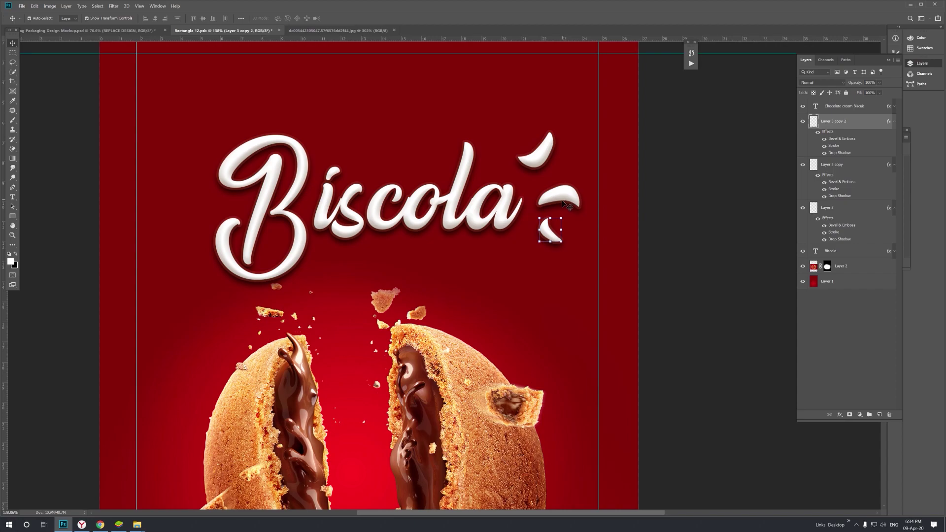
Duplicate three crescent drops to the left side of the Biscola title.
alt+drag(552, 224, 202, 127)
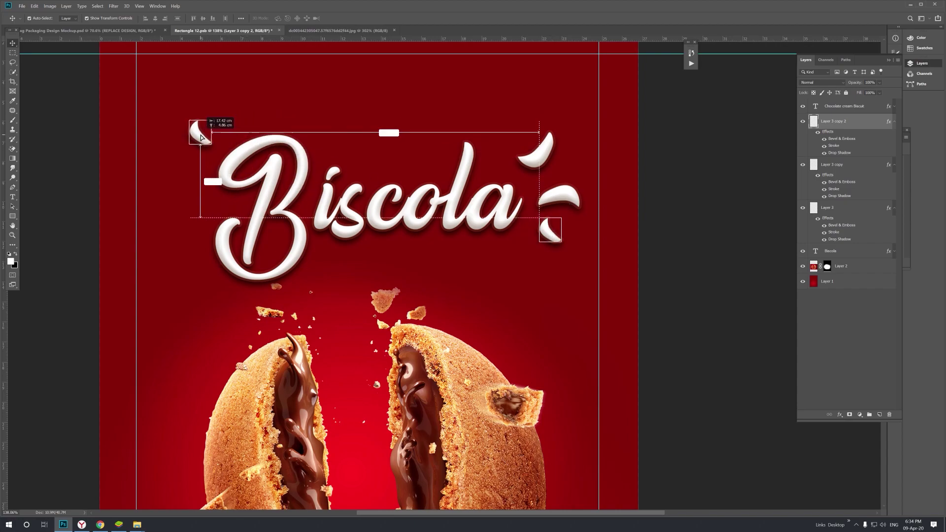
key(ctrl+t)
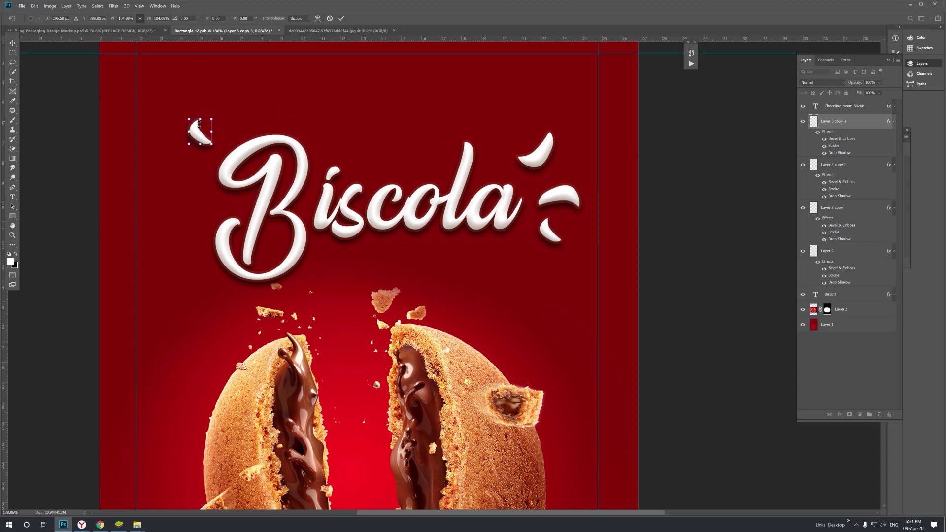
key(Return)
click(569, 206)
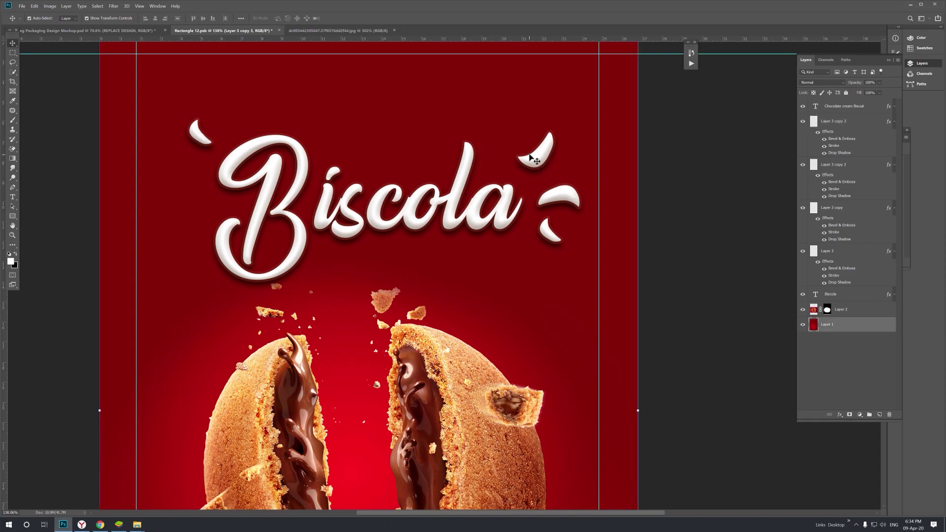
alt+drag(567, 199, 182, 205)
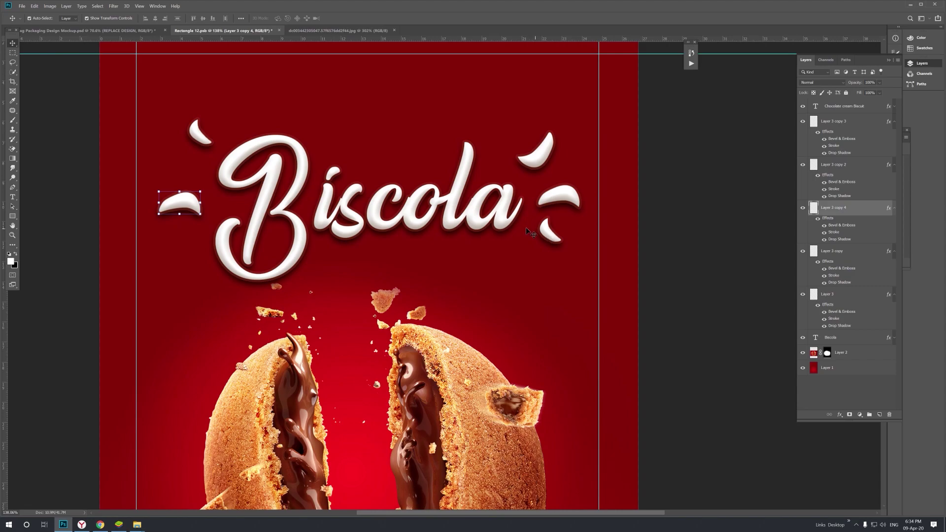
click(542, 158)
alt+drag(541, 158, 185, 278)
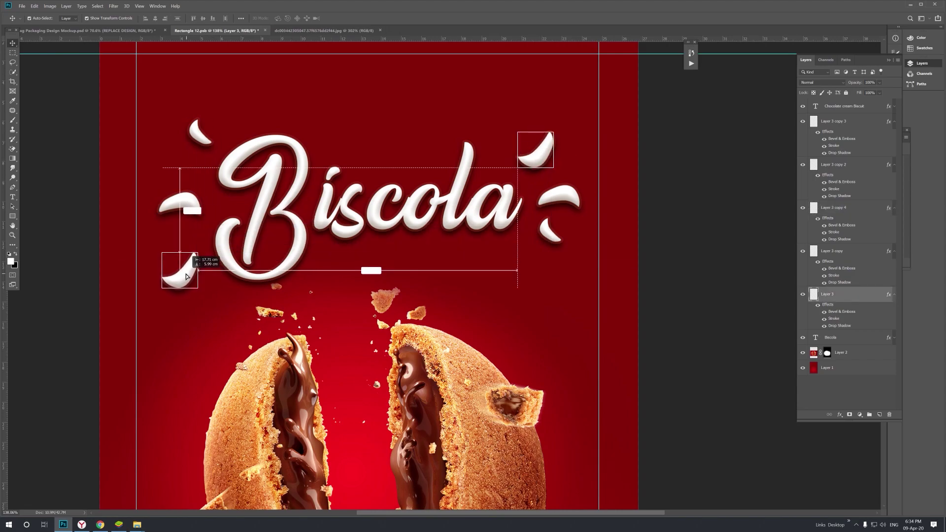
Fit the whole design on screen.
key(z)
right_click(331, 262)
click(344, 264)
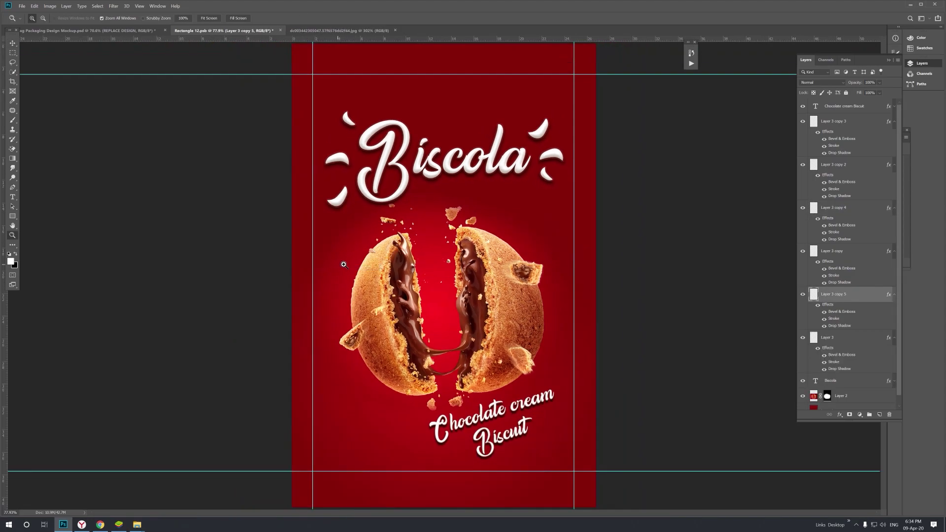
In the pouch mockup, toggle the LIGHT ADJUSTMENT group to compare and expand it.
key(v)
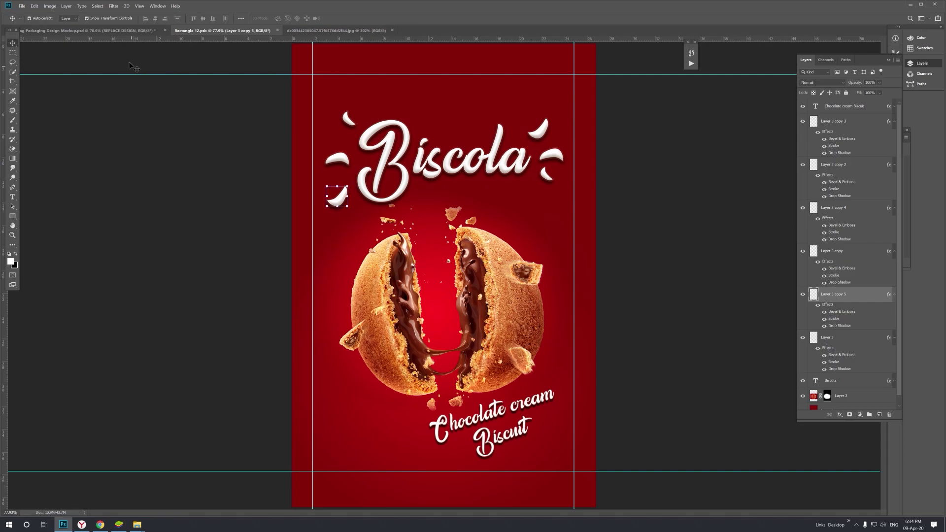
click(118, 32)
key(z)
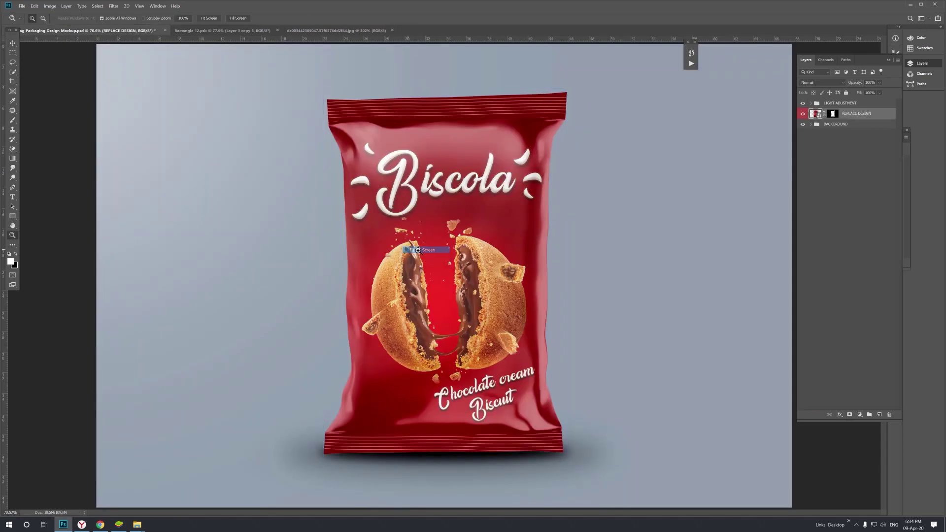
click(803, 104)
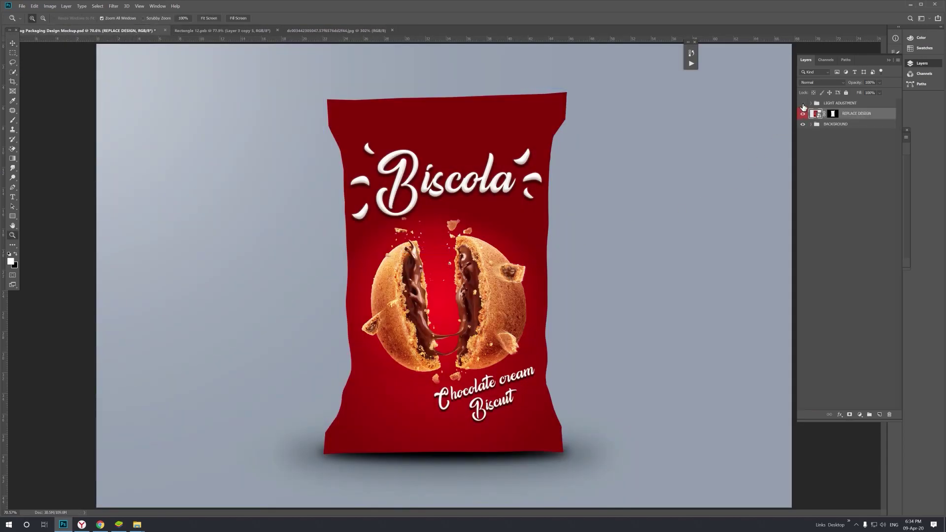
click(803, 104)
click(812, 103)
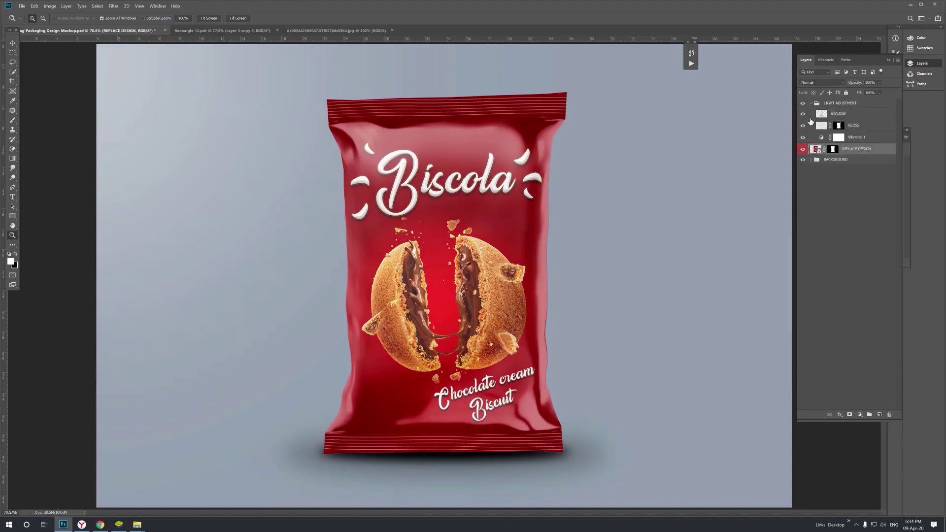
Lower the SHADOW layer opacity and set the GLOSS layer to 27% opacity.
click(823, 115)
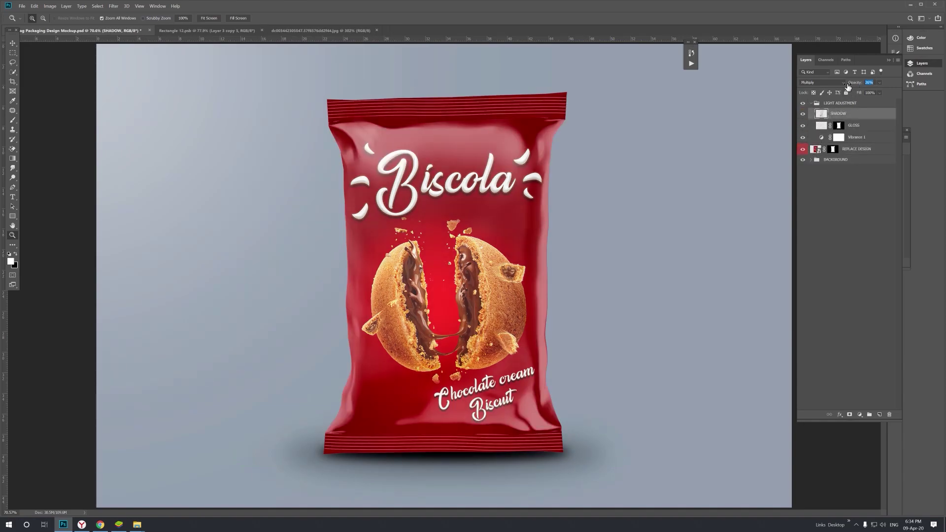
drag(848, 86, 832, 88)
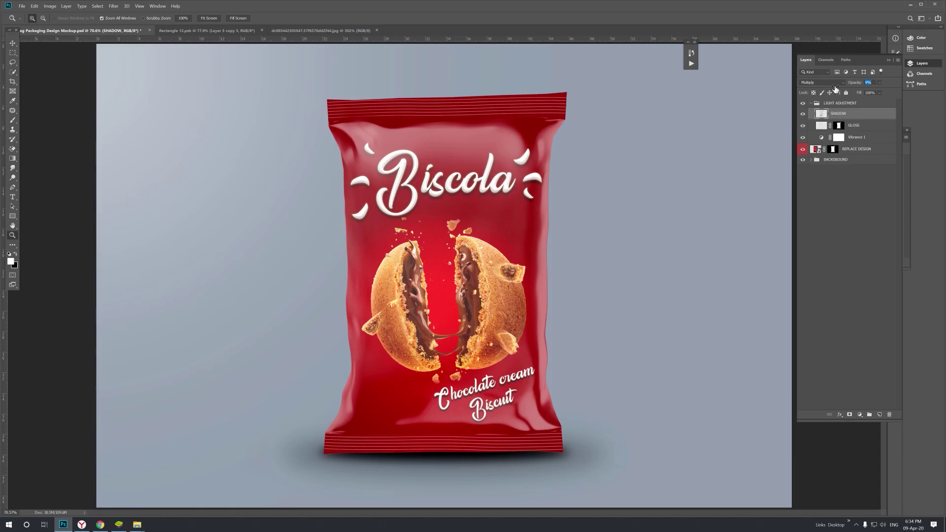
click(857, 126)
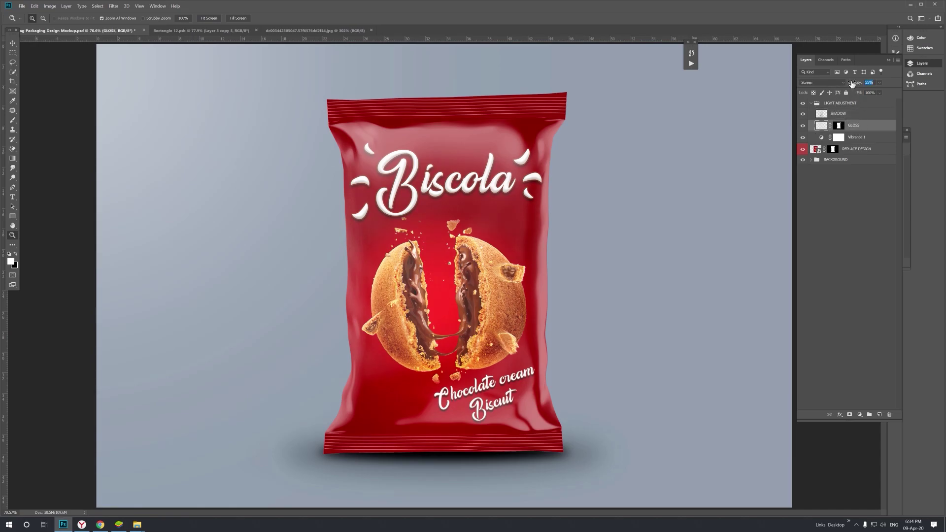
drag(856, 85, 845, 85)
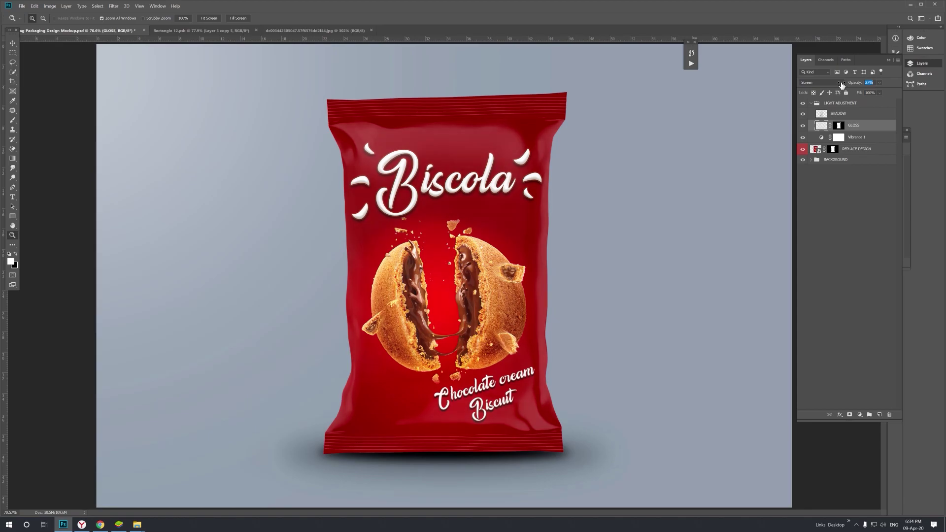
right_click(424, 190)
click(427, 194)
key(v)
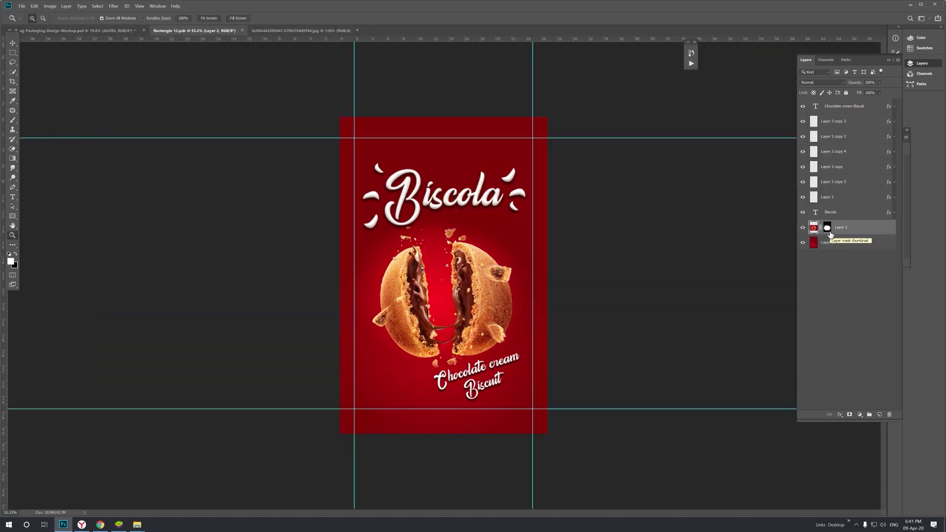
Add a text line reading '24 pcs' in the label's lower left.
click(182, 18)
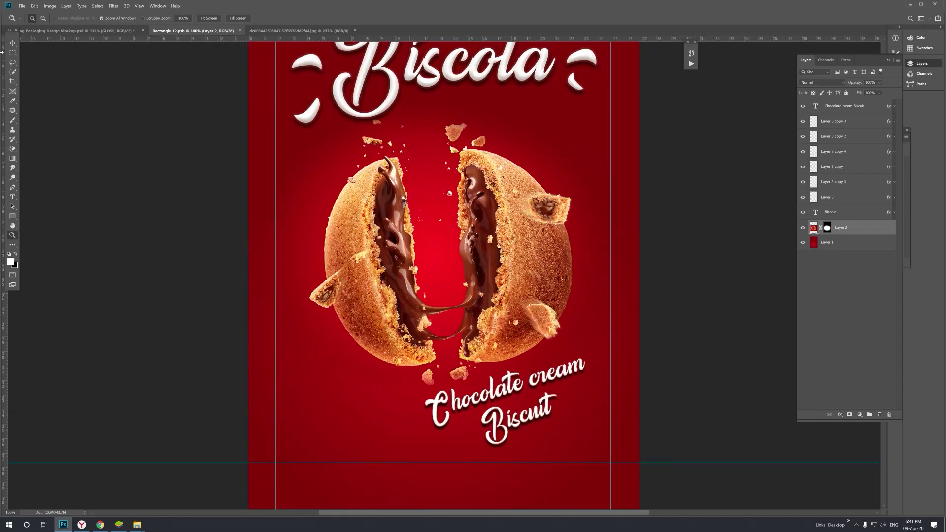
click(8, 44)
scroll(313, 392, up, 3)
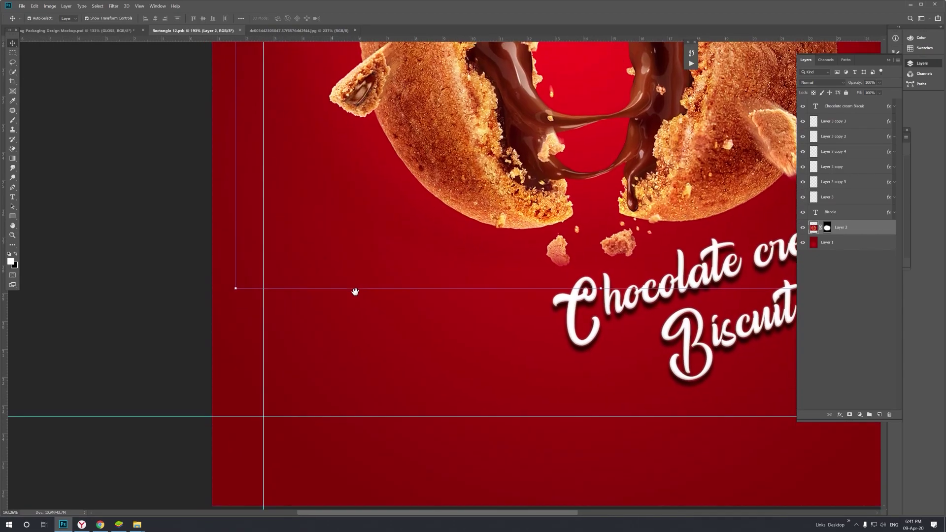
click(13, 197)
click(343, 374)
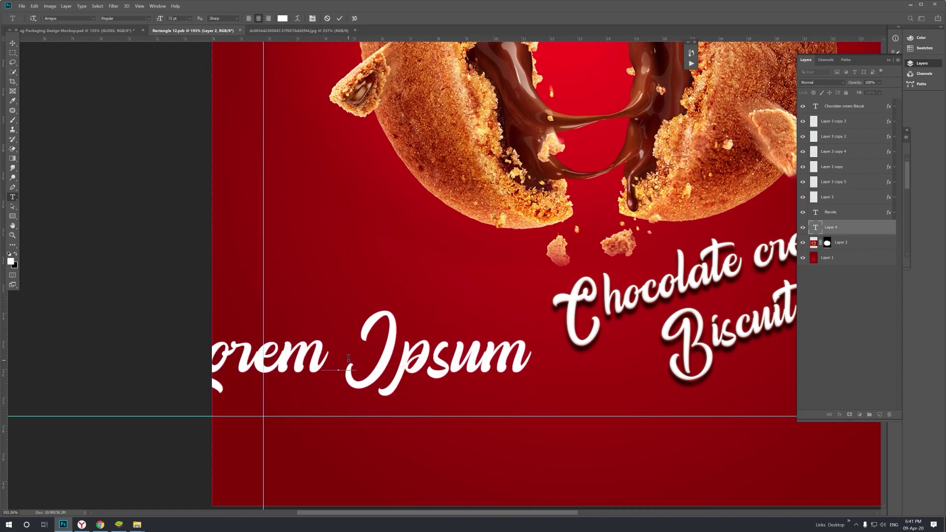
text(24 pc)
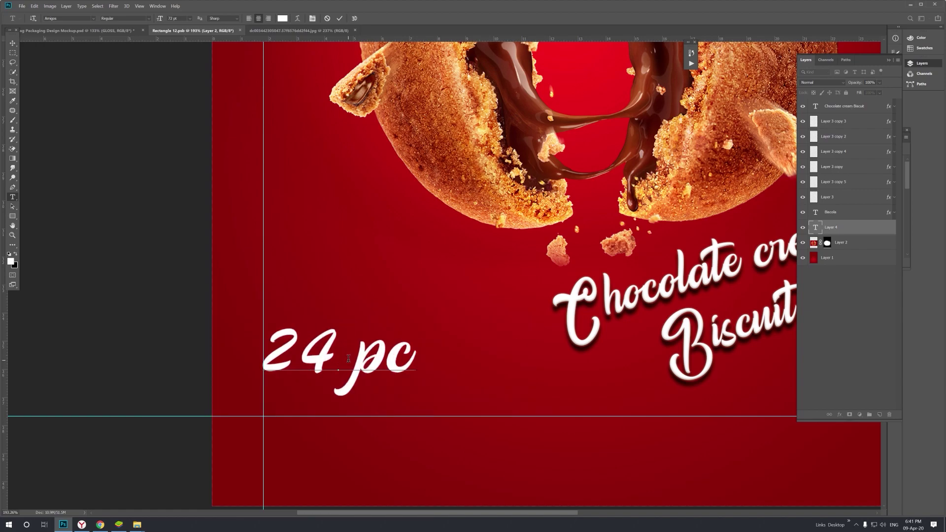
text(s)
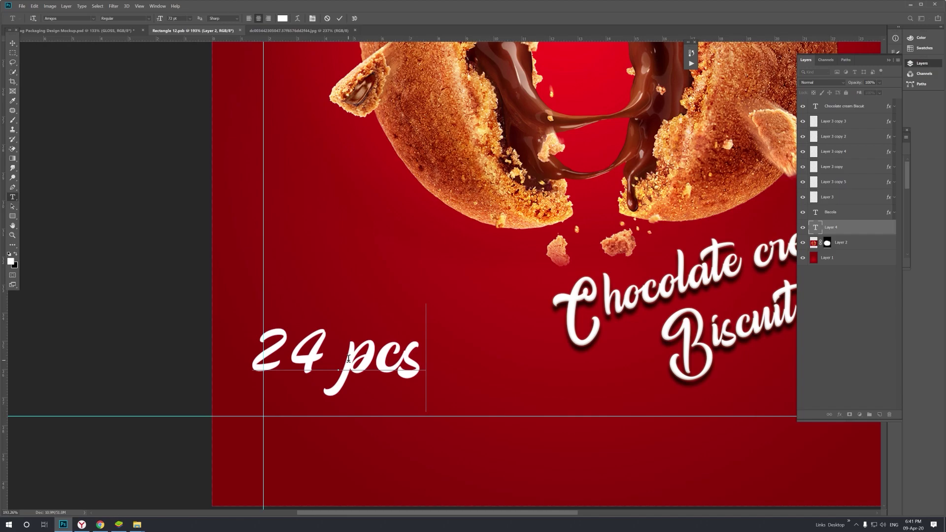
Add a second line reading 'packing' and select all the text.
key(Return)
text(sna)
text(cks)
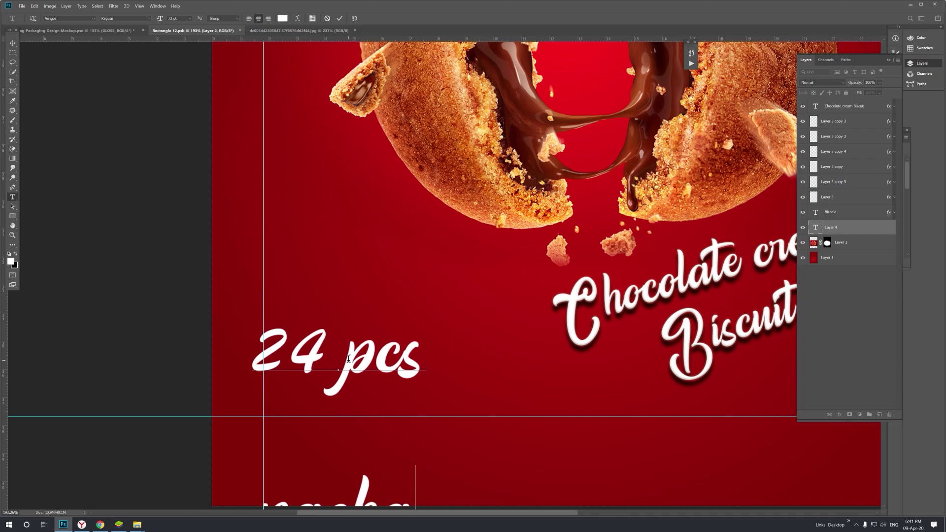
key(BackSpace)
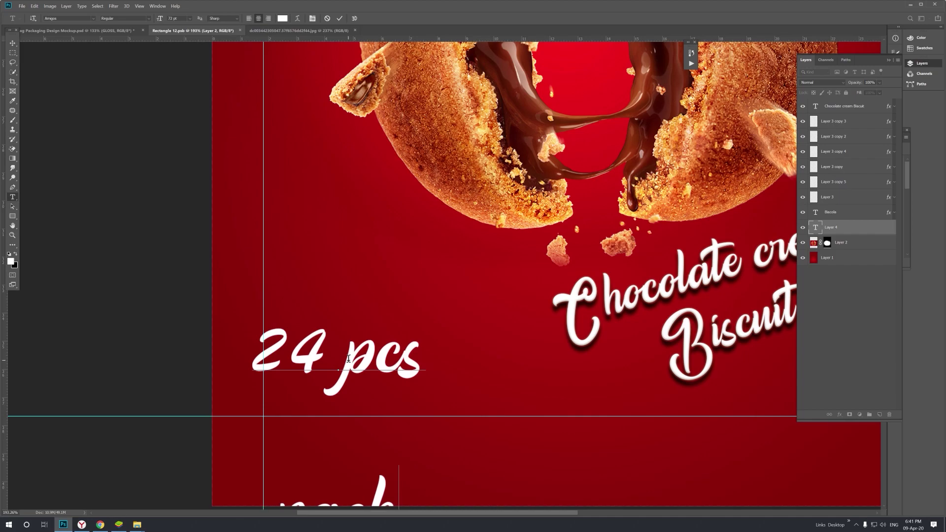
text(ing)
key(ctrl+a)
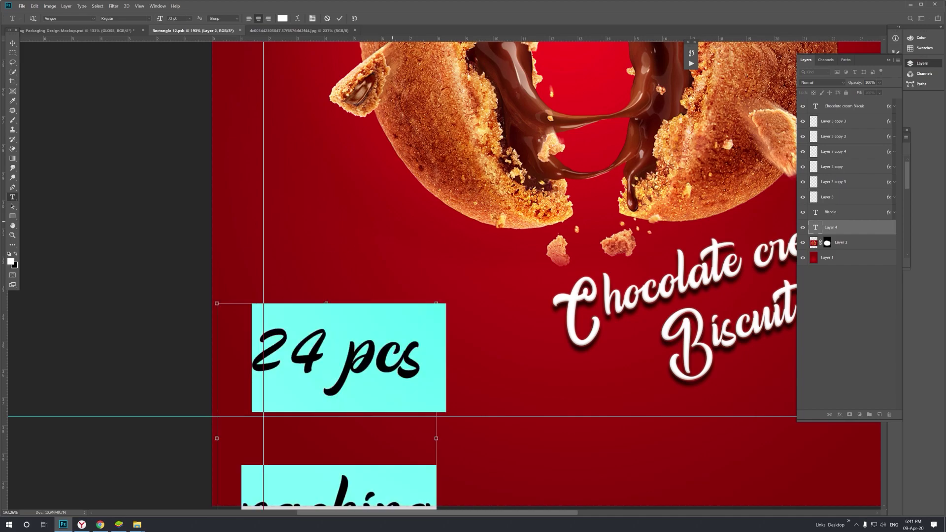
Set the text to Auto leading in Geometr415 Blk BT at 30 pt.
click(312, 18)
click(882, 100)
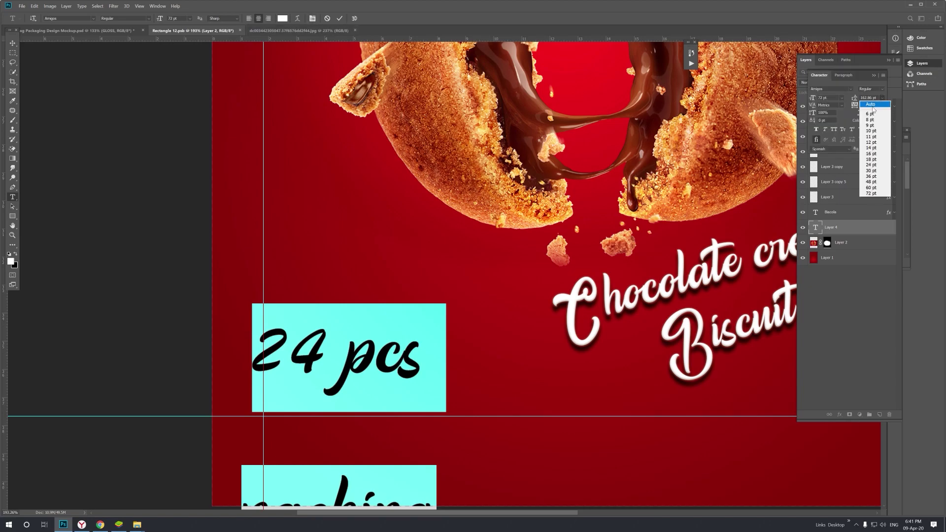
click(868, 106)
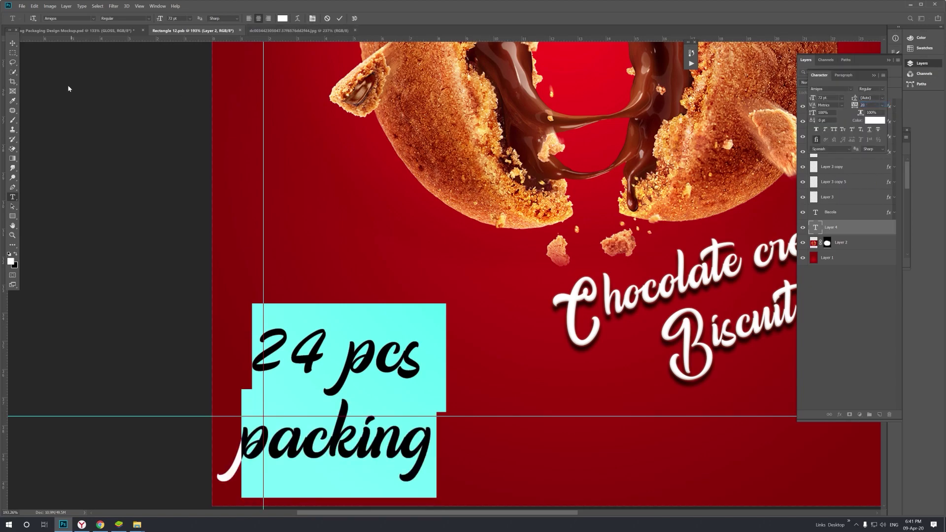
click(94, 18)
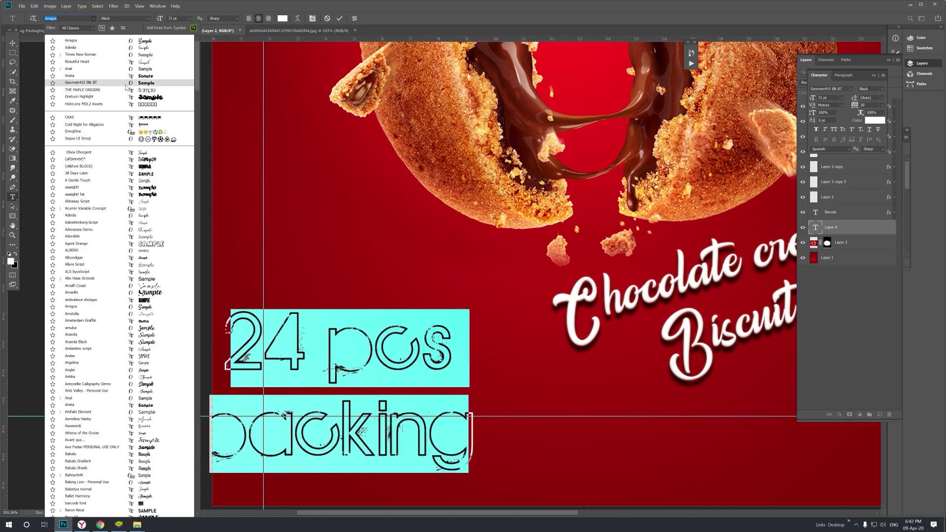
click(99, 82)
drag(162, 24, 148, 25)
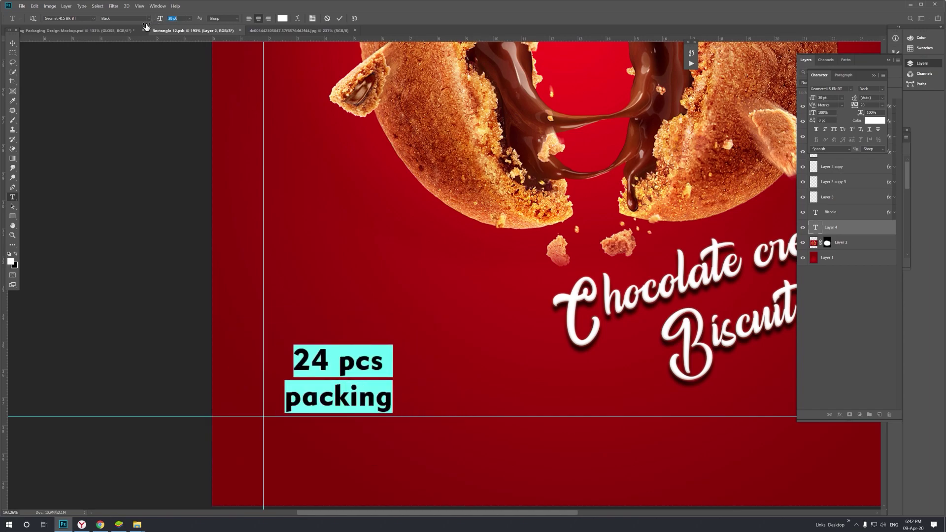
click(293, 397)
Shift the text slightly right and up and delete the word 'packing'.
key(BackSpace)
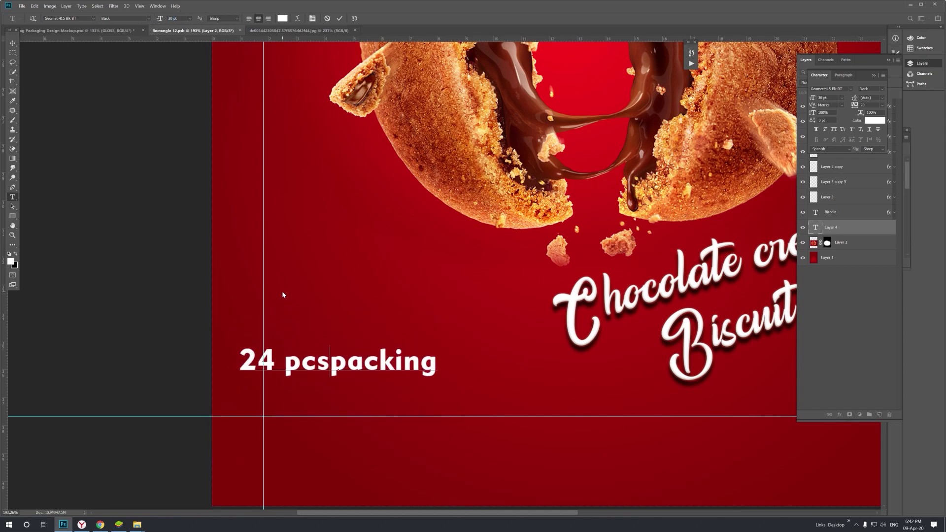
click(13, 43)
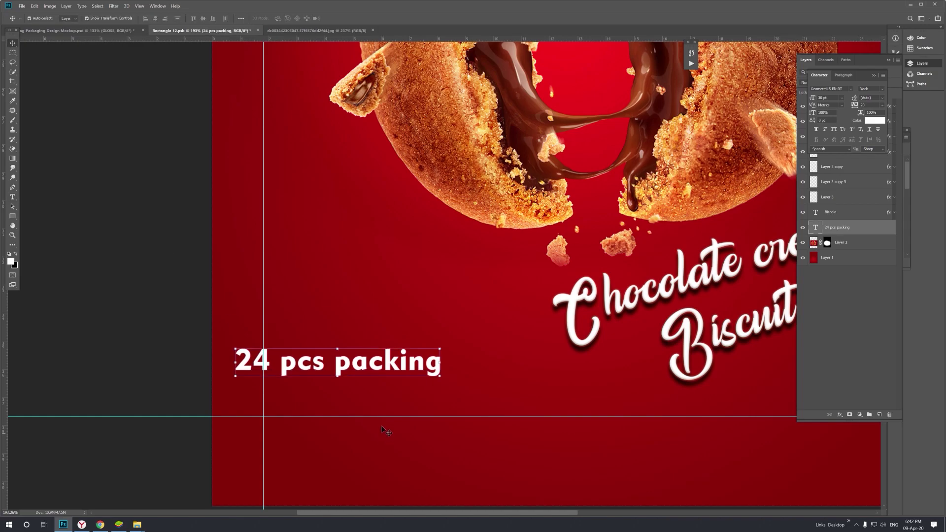
drag(358, 374, 402, 362)
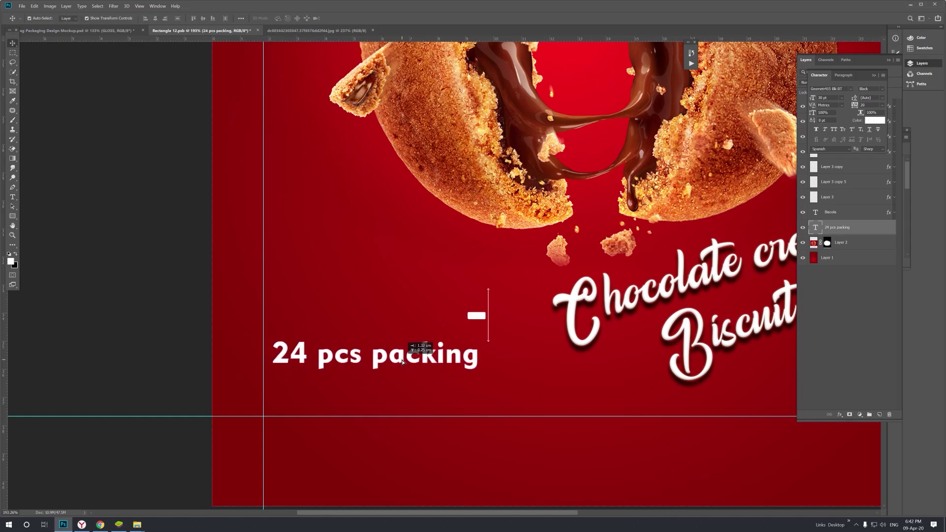
key(t)
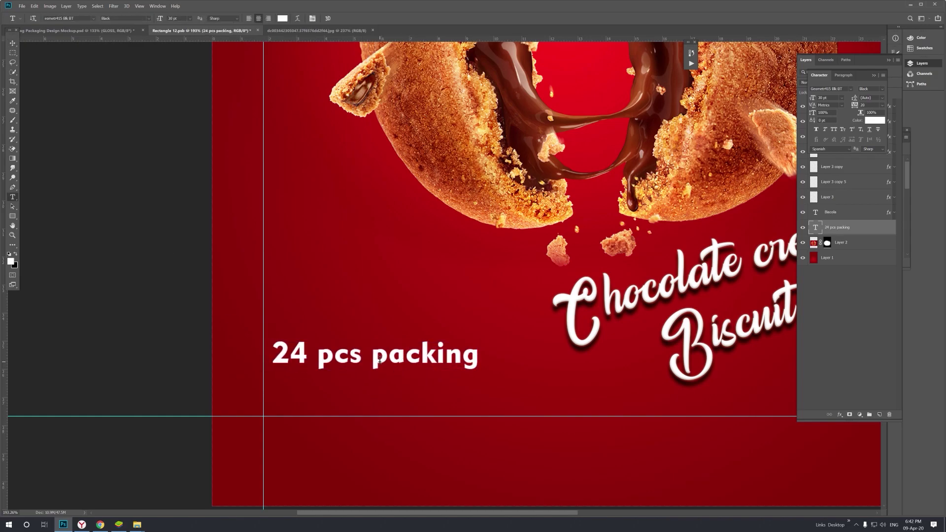
double_click(374, 356)
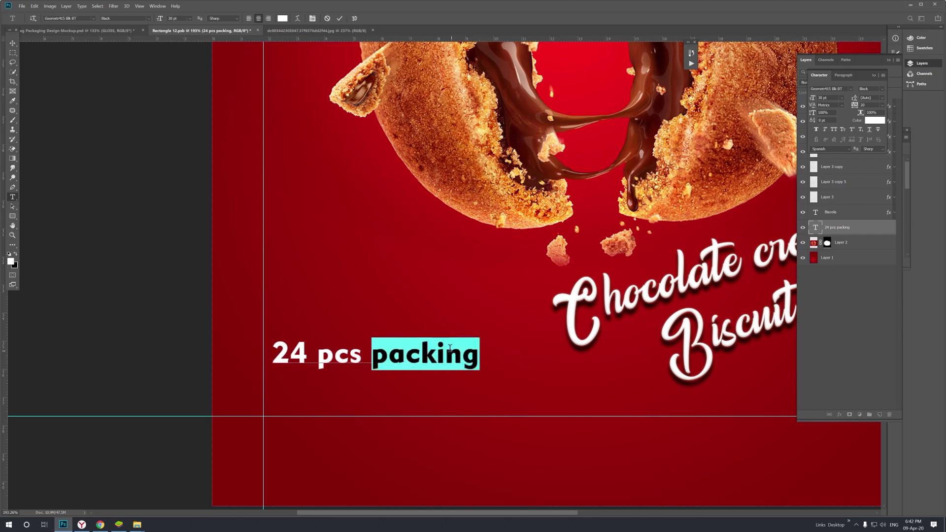
key(BackSpace)
key(BackSpace)
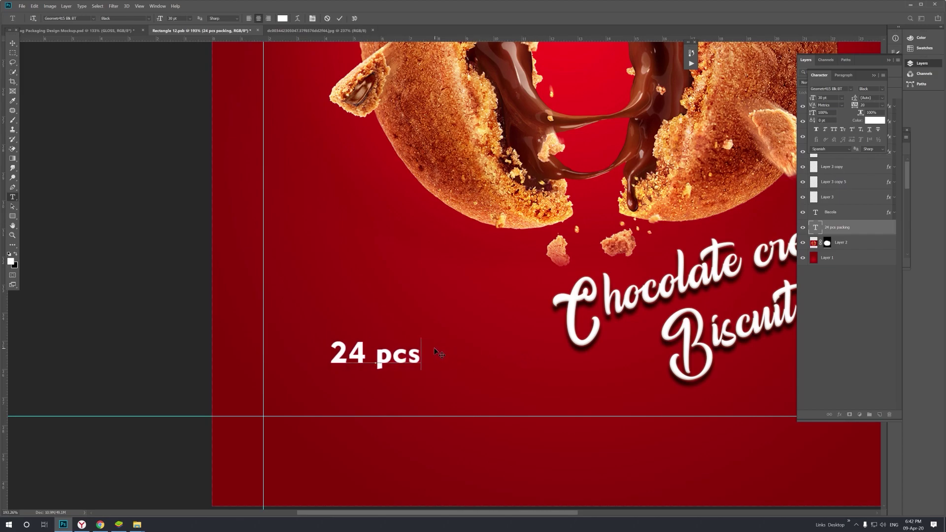
Enlarge the 24 pcs text to about 143% and draw a rectangle across it.
click(12, 43)
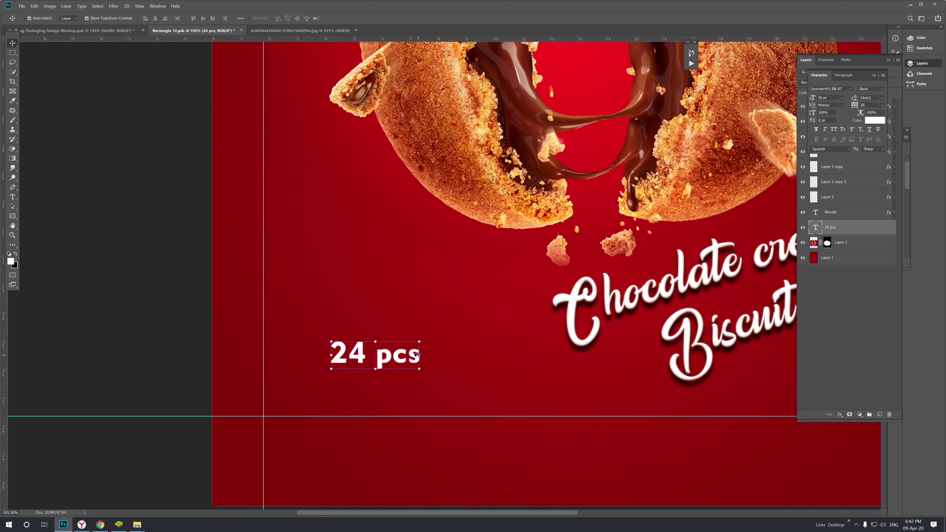
mouse_move(418, 355)
mouse_down()
mouse_move(459, 354)
mouse_move(406, 348)
mouse_up()
key(Return)
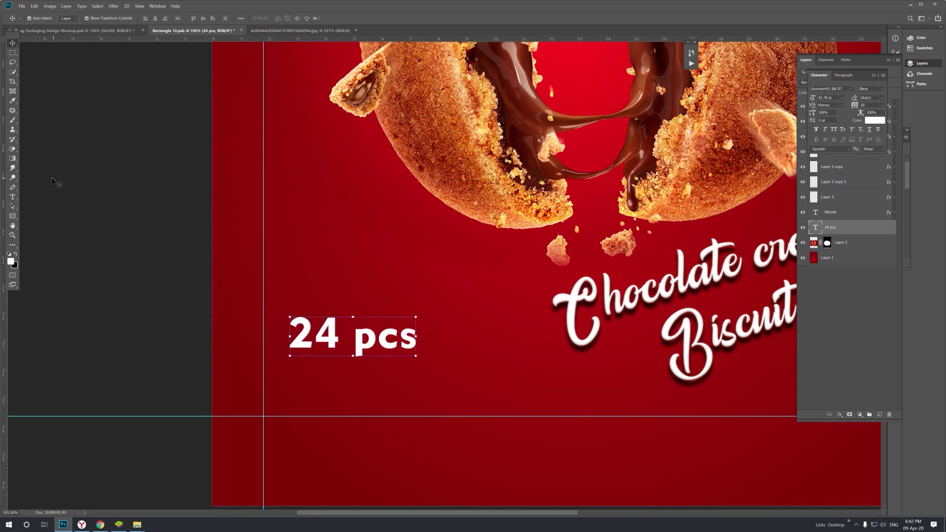
click(12, 217)
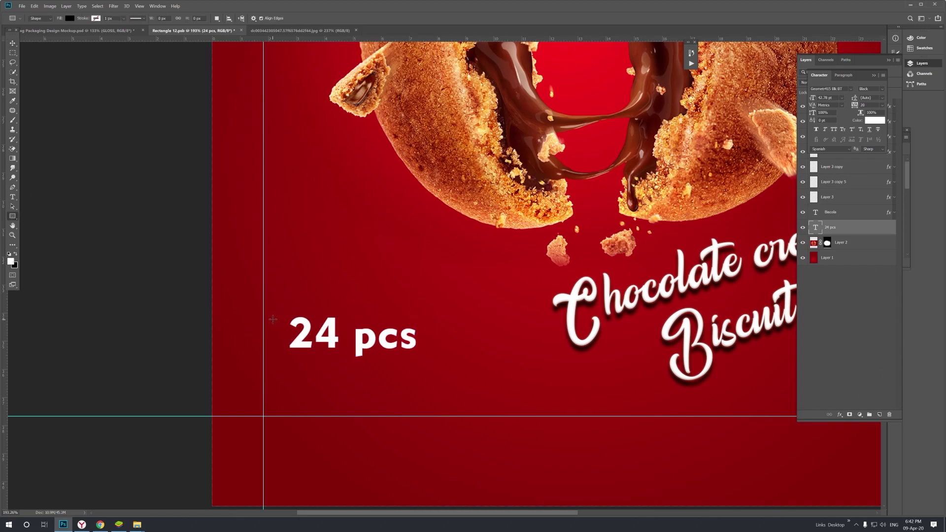
drag(210, 316, 493, 367)
Nudge the bar up, stack the 24 pcs layer above it, and fill the bar white.
click(13, 43)
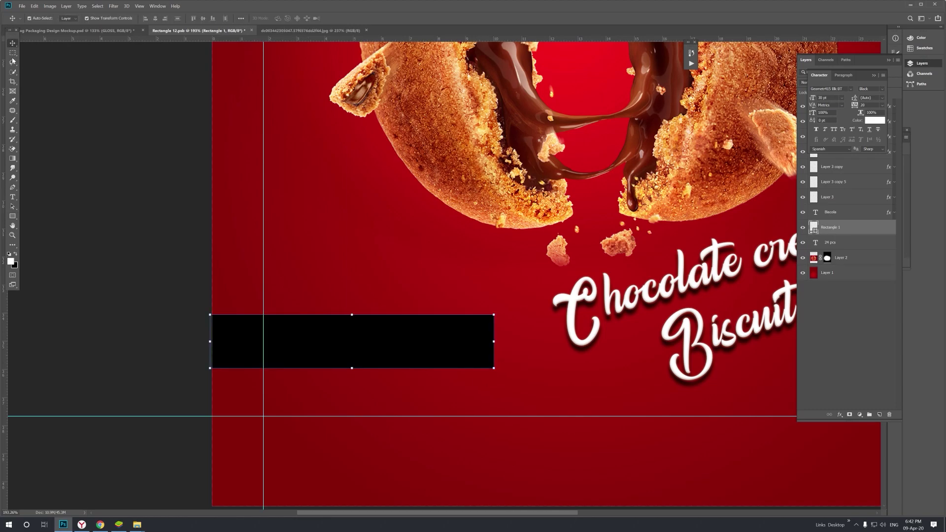
drag(335, 338, 336, 332)
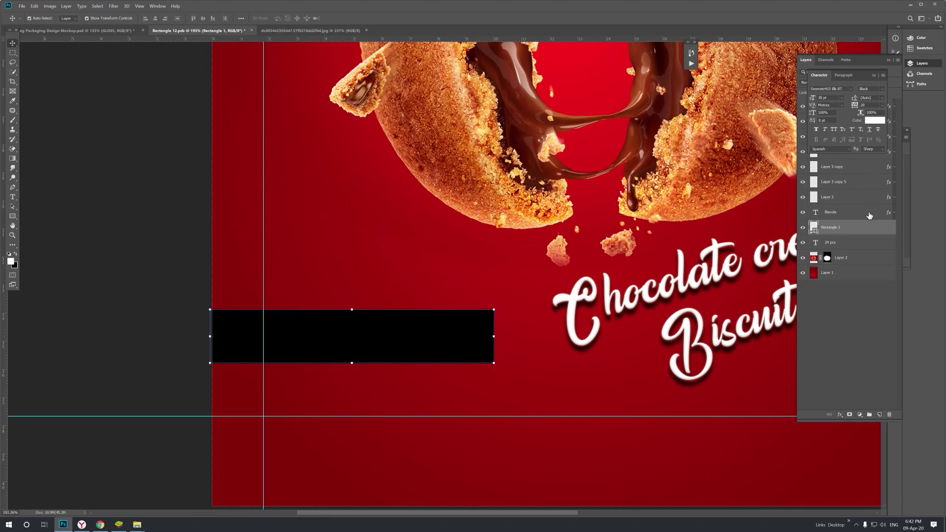
drag(835, 243, 832, 222)
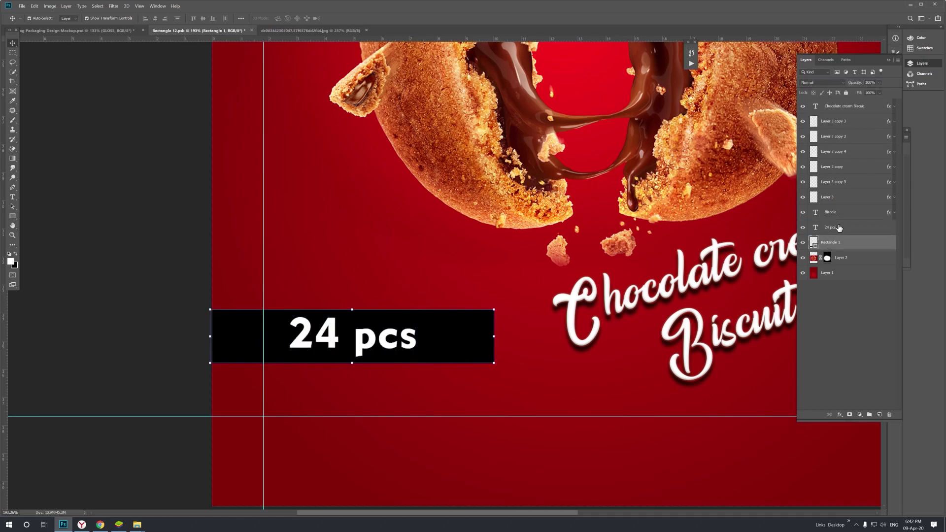
click(13, 216)
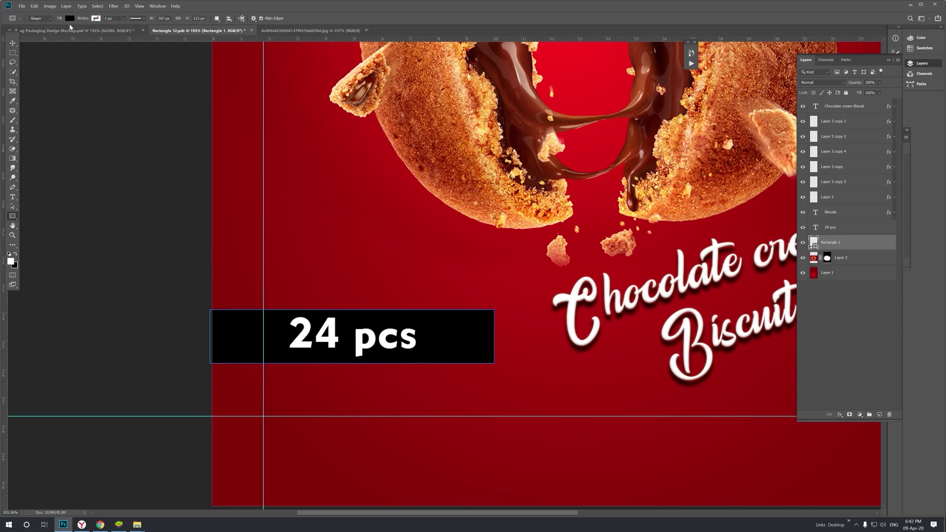
click(70, 19)
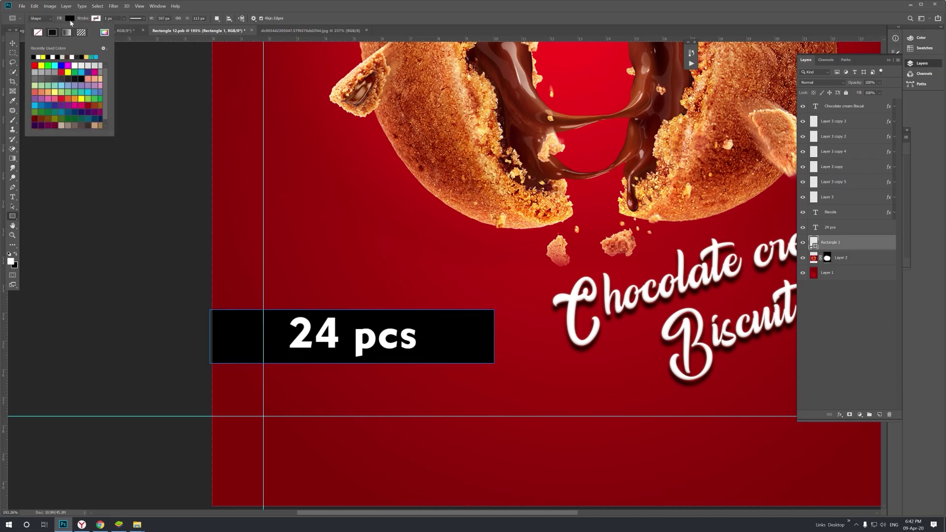
click(42, 57)
click(12, 43)
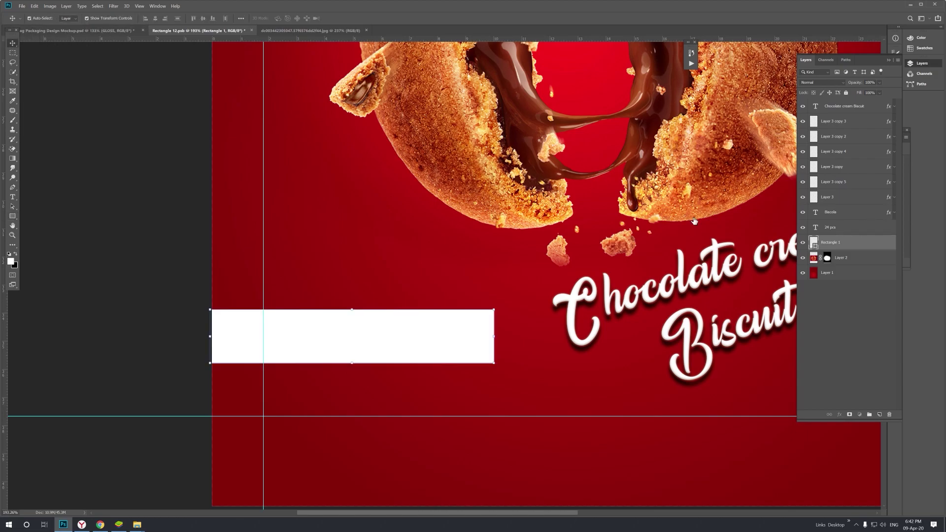
Recolour the 24 pcs text dark red (#7e1013) and shift it right on the bar.
click(838, 227)
click(12, 197)
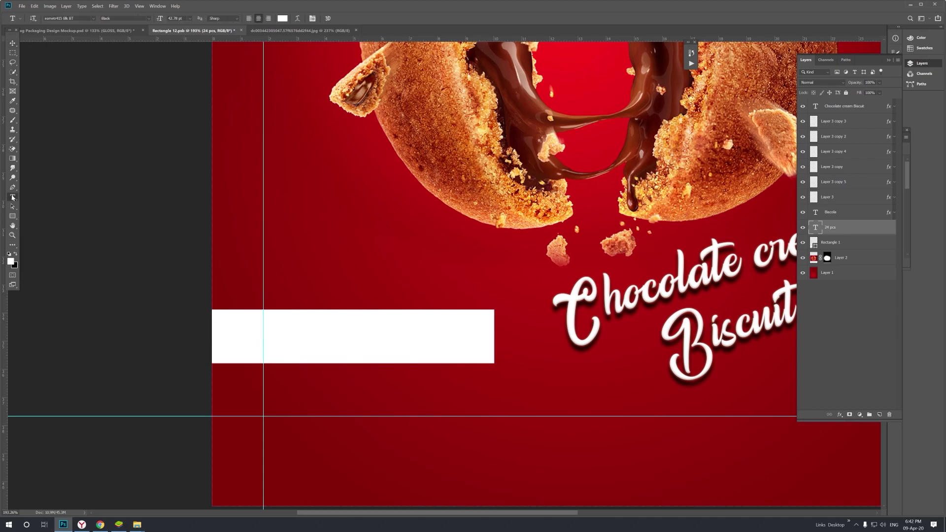
click(282, 19)
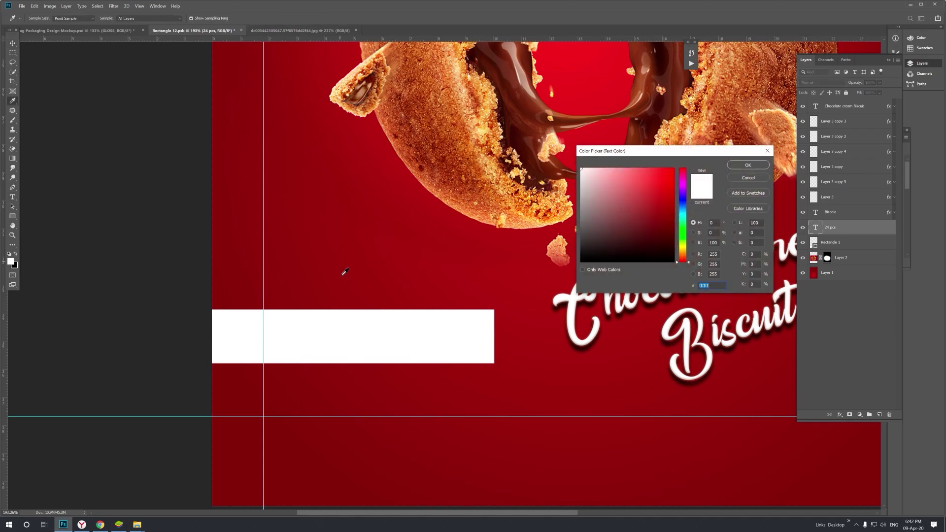
click(301, 299)
click(753, 166)
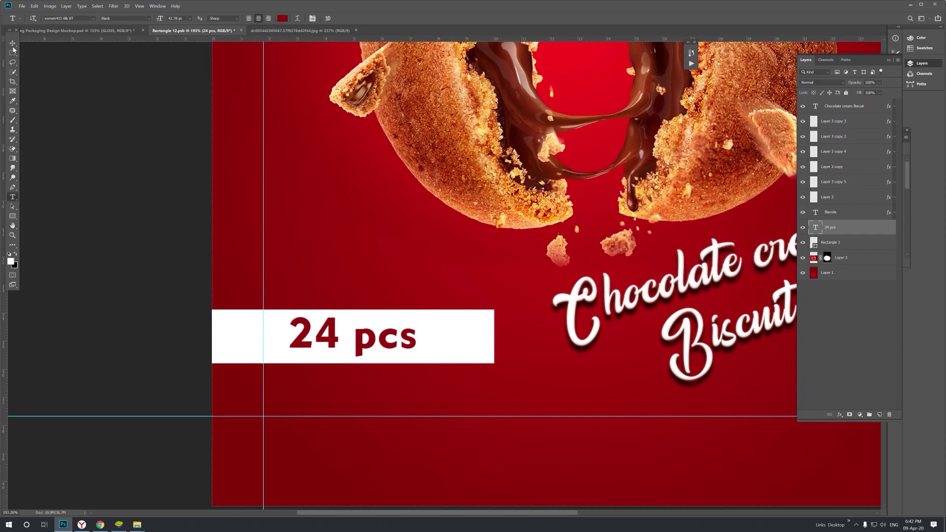
key(v)
drag(365, 349, 378, 351)
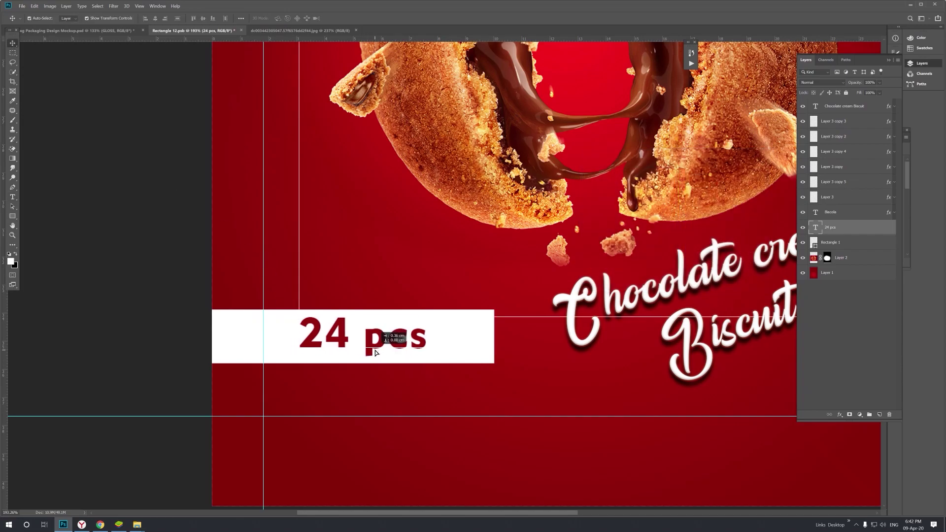
Fade the white bar out to the right with a gradient mask and stretch it wider.
click(471, 354)
key(g)
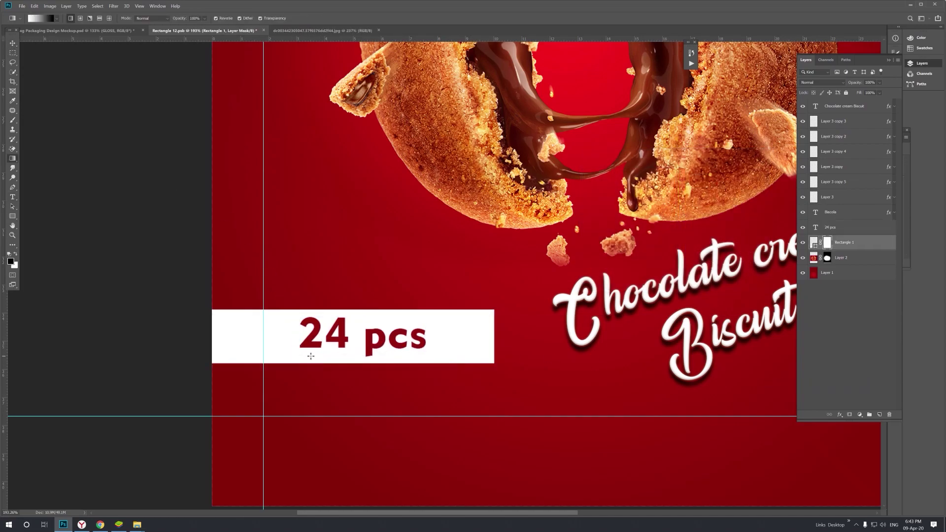
drag(213, 346, 466, 346)
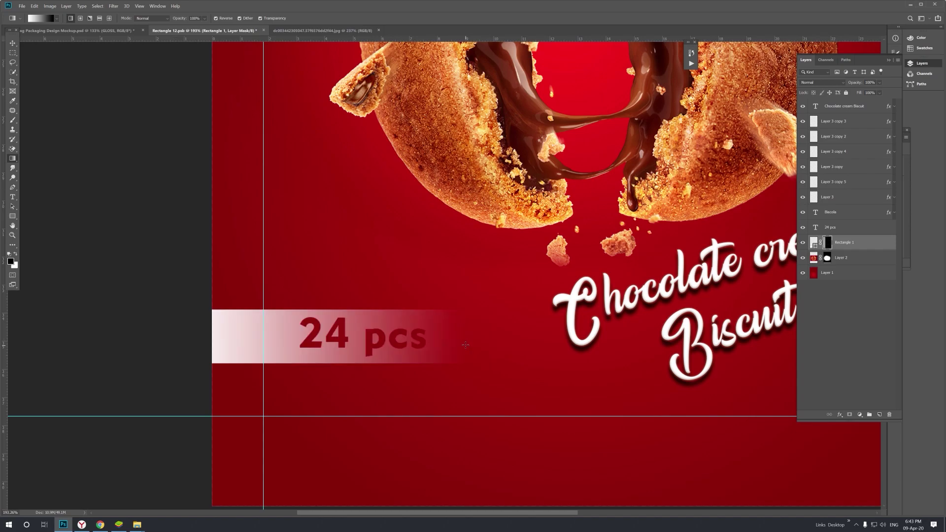
click(12, 43)
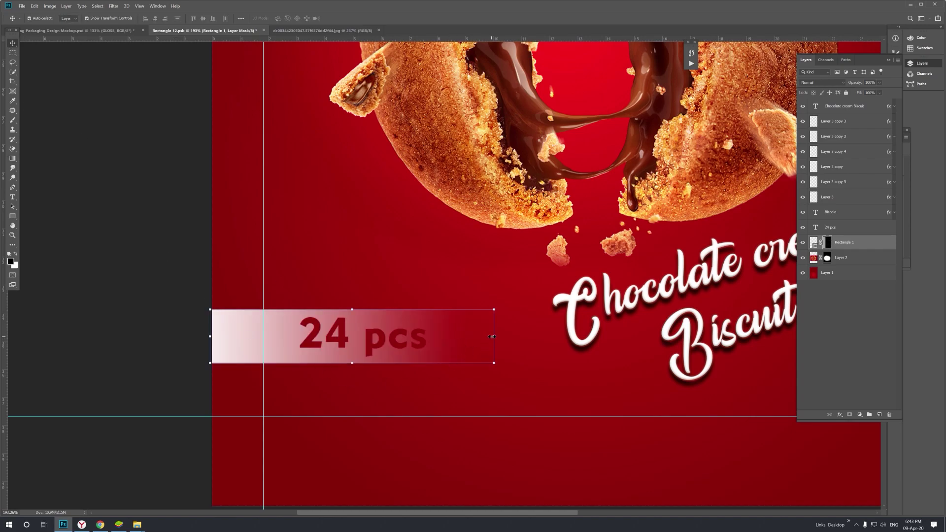
drag(494, 337, 542, 337)
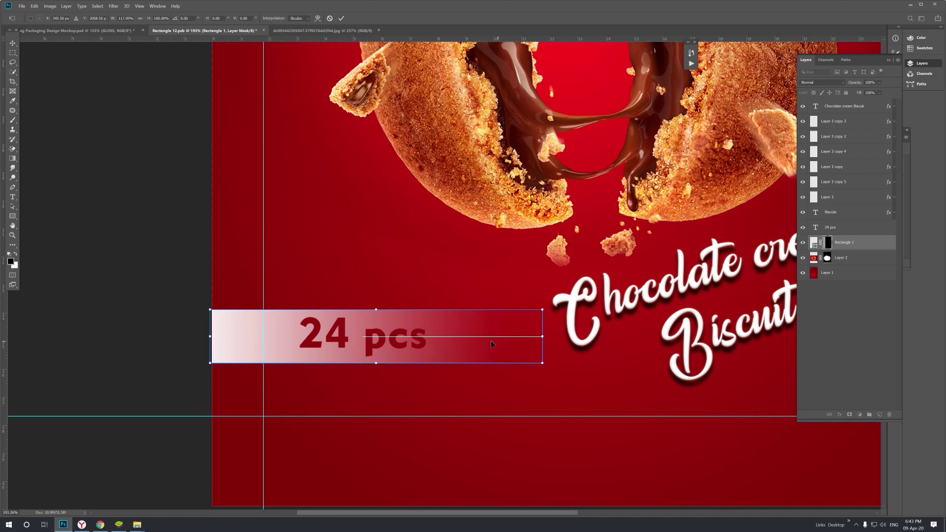
key(Return)
Paste the copied bevel, stroke and shadow layer style onto the 24 pcs text.
click(374, 348)
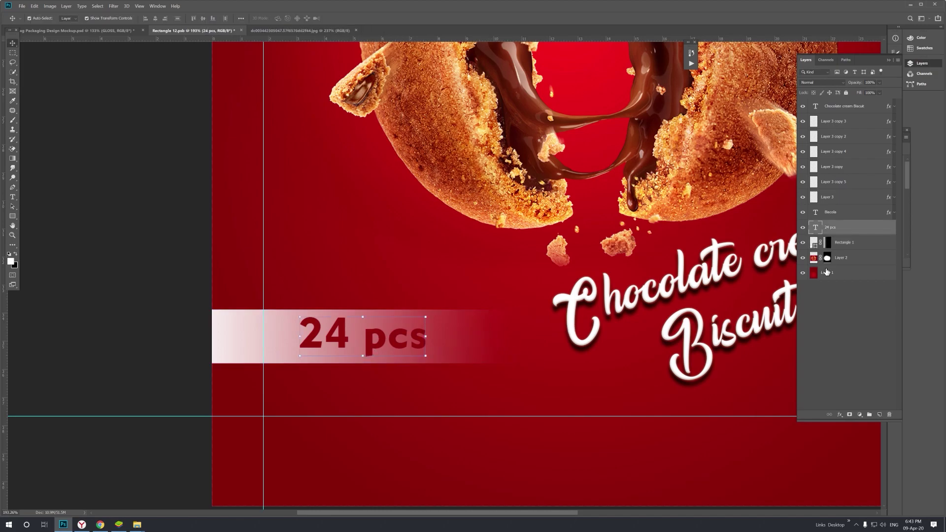
right_click(860, 233)
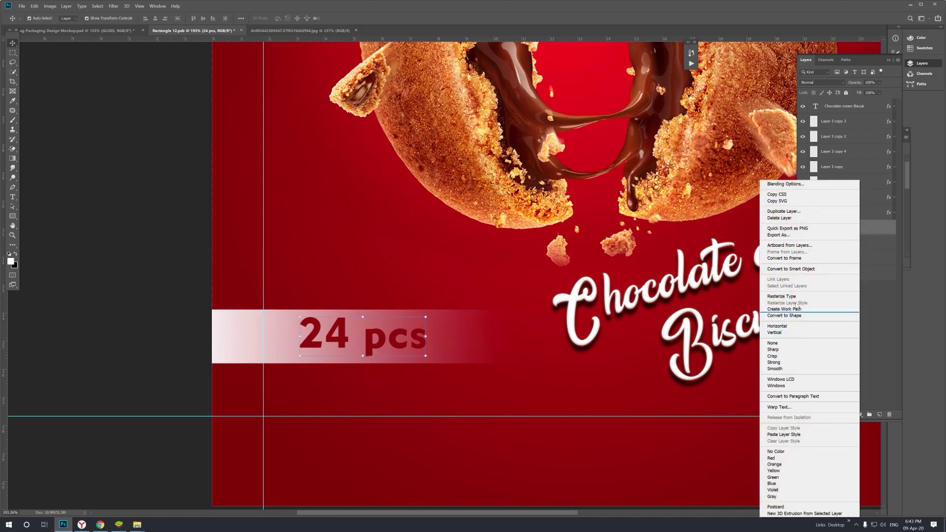
click(795, 435)
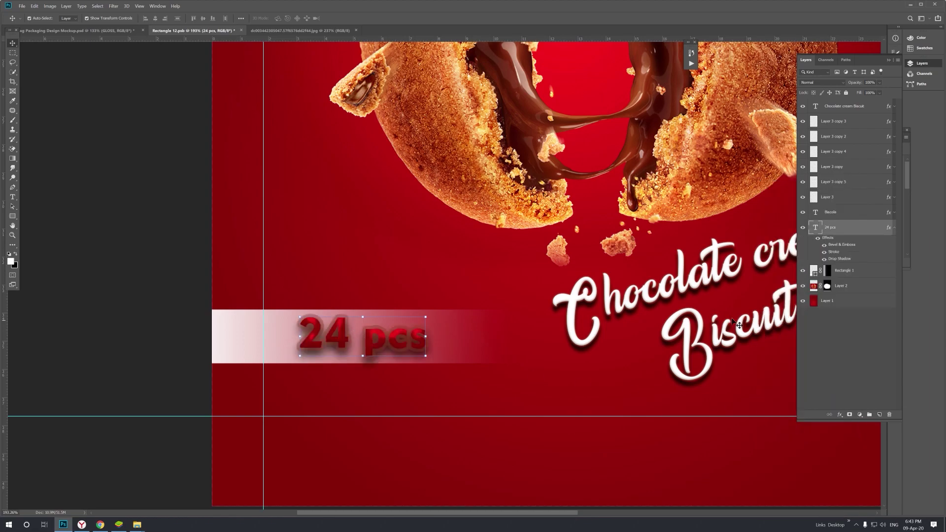
click(893, 228)
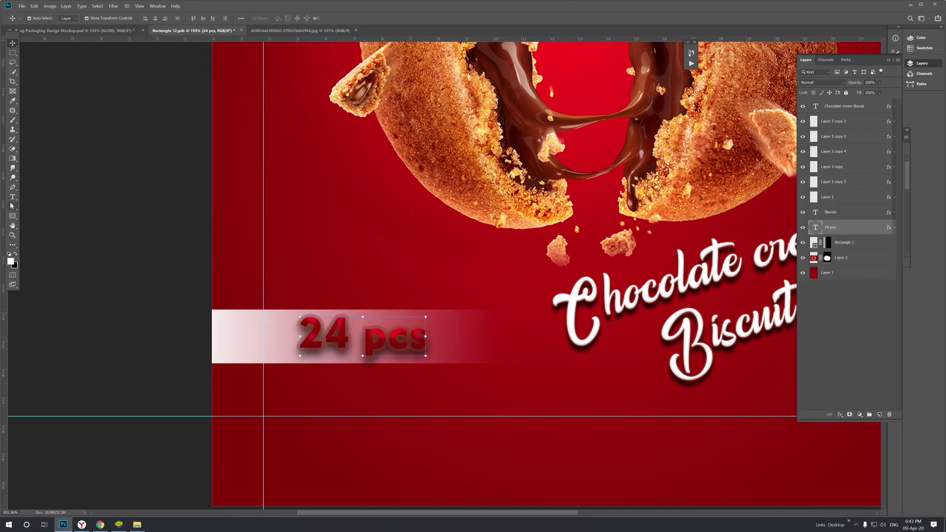
Make the 24 pcs text white and fit the whole design on screen.
click(13, 198)
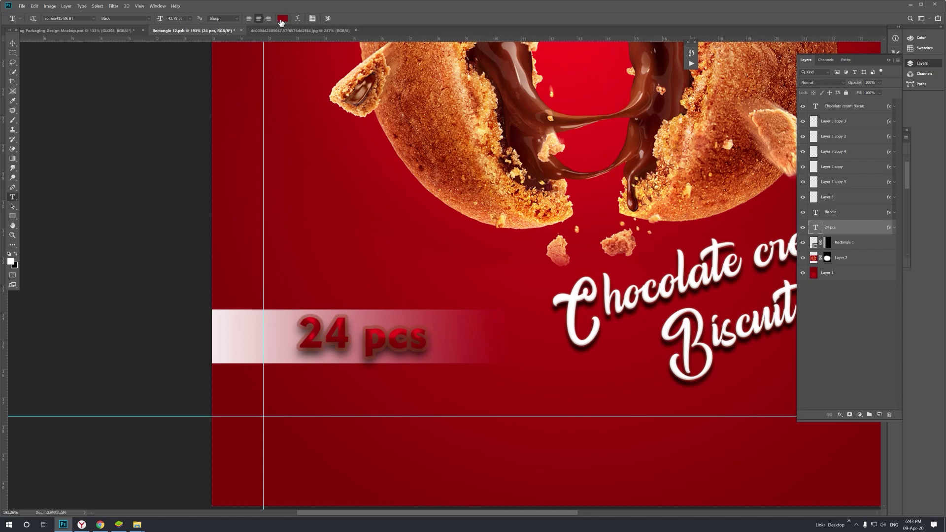
click(281, 20)
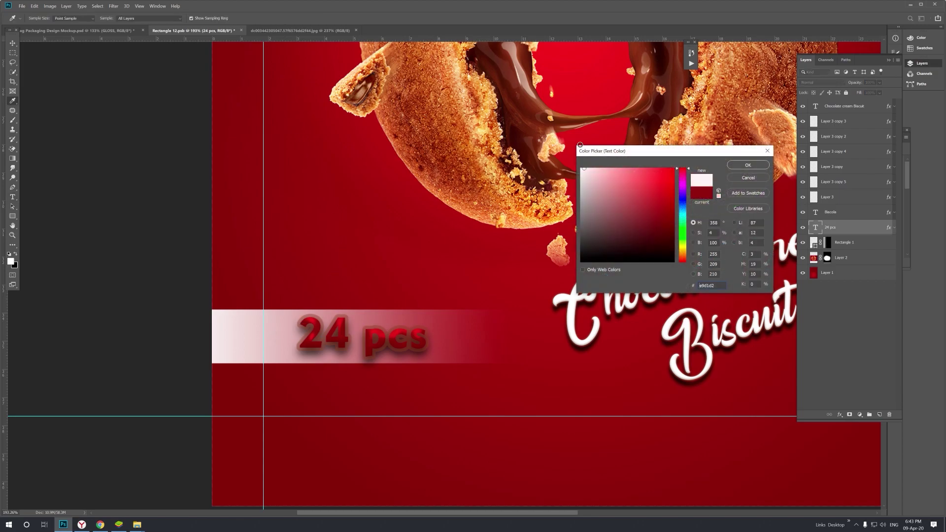
drag(580, 145, 583, 140)
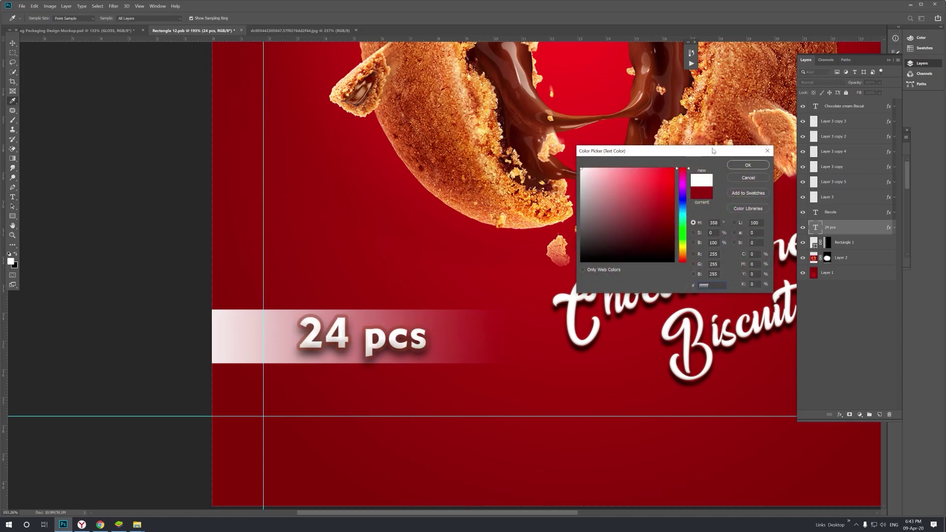
click(737, 165)
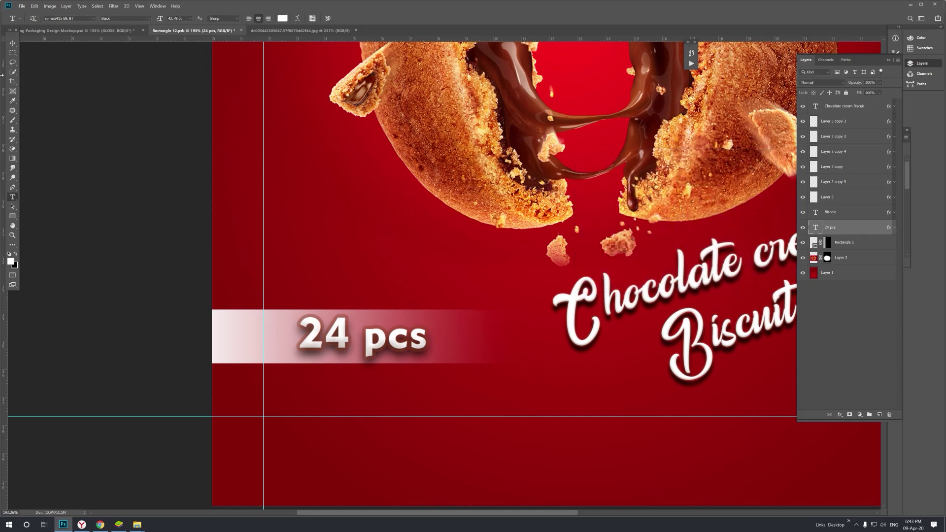
click(12, 236)
right_click(443, 340)
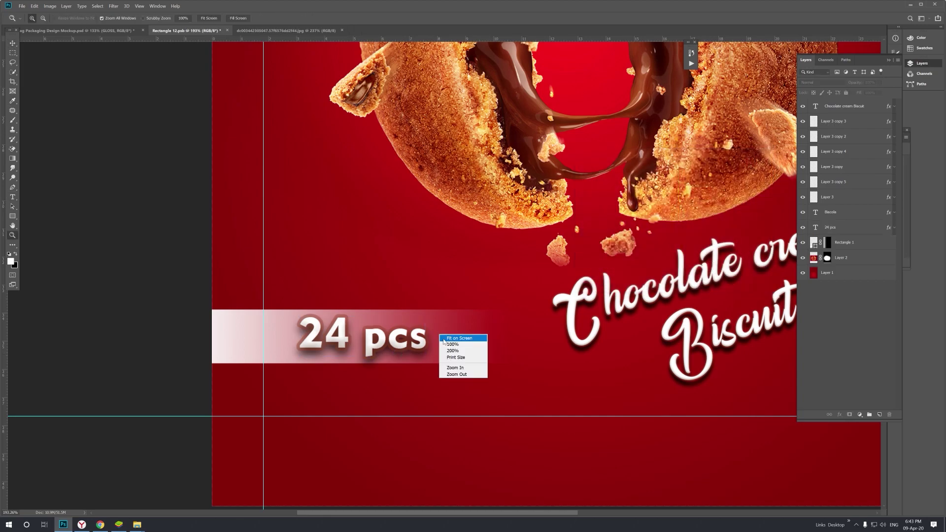
click(459, 338)
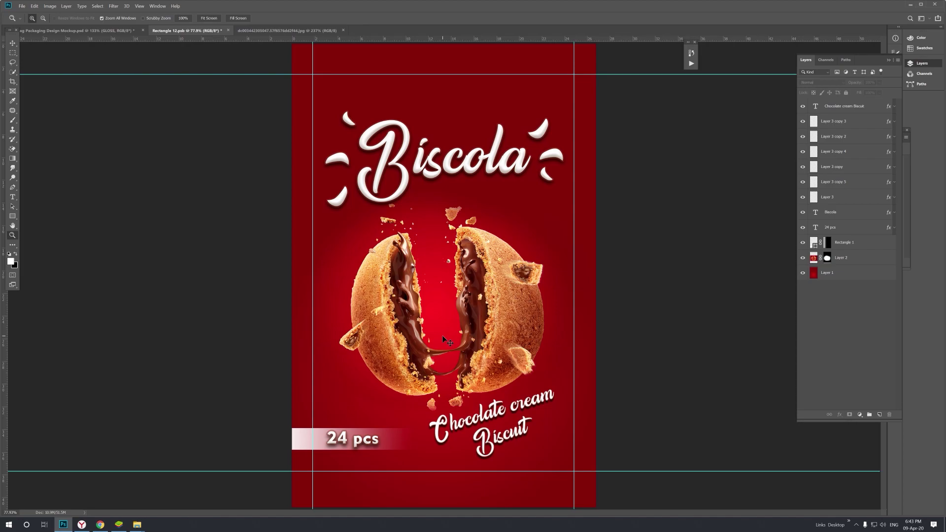
Save, then draw a large white ellipse arcing across the top of the pouch.
key(ctrl+s)
click(12, 215)
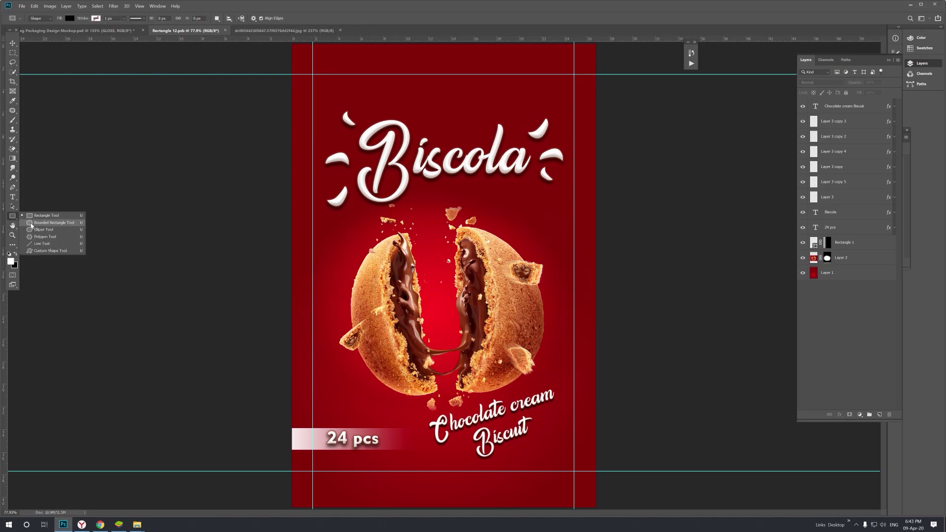
click(35, 231)
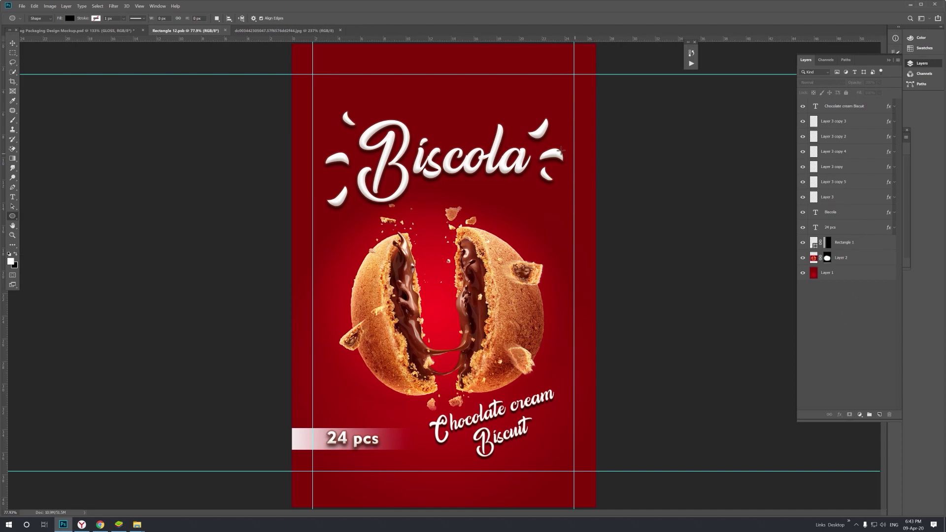
click(841, 107)
scroll(404, 269, up, 1)
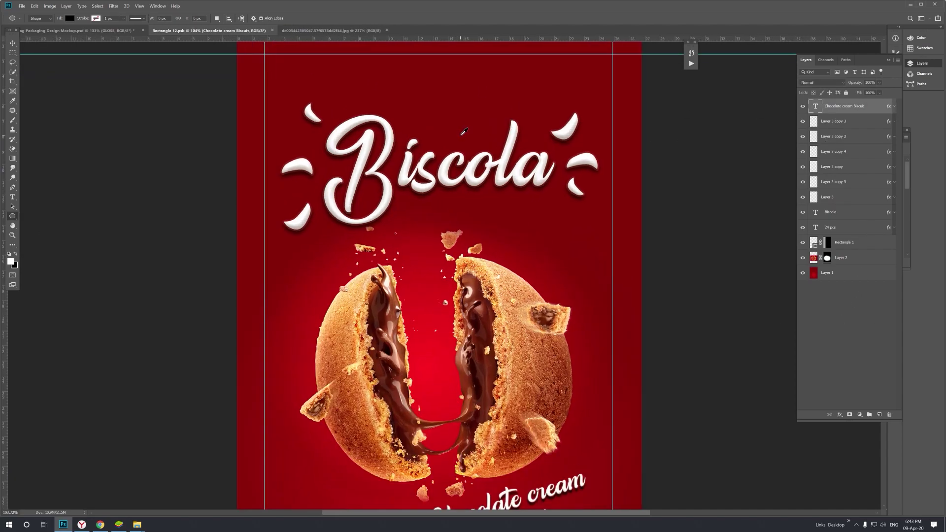
scroll(403, 269, up, 1)
scroll(404, 268, up, 1)
drag(403, 269, 400, 296)
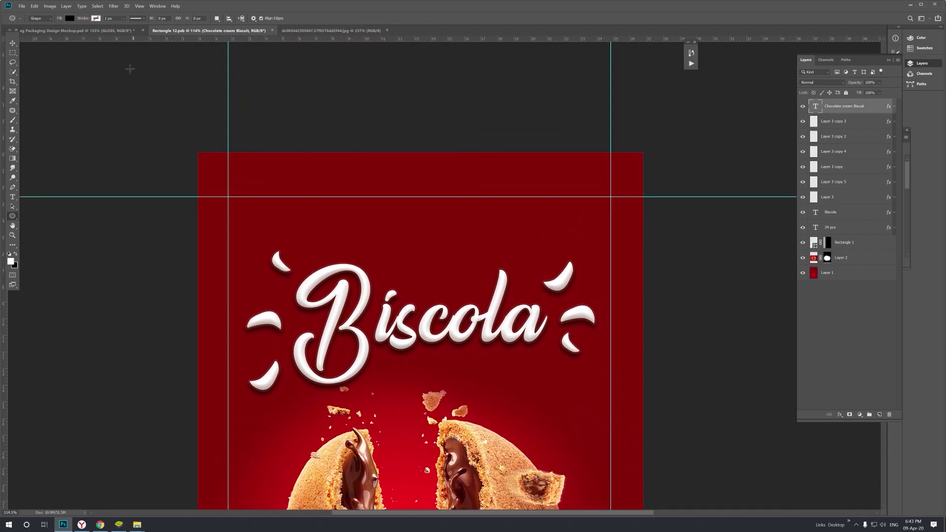
drag(130, 69, 705, 241)
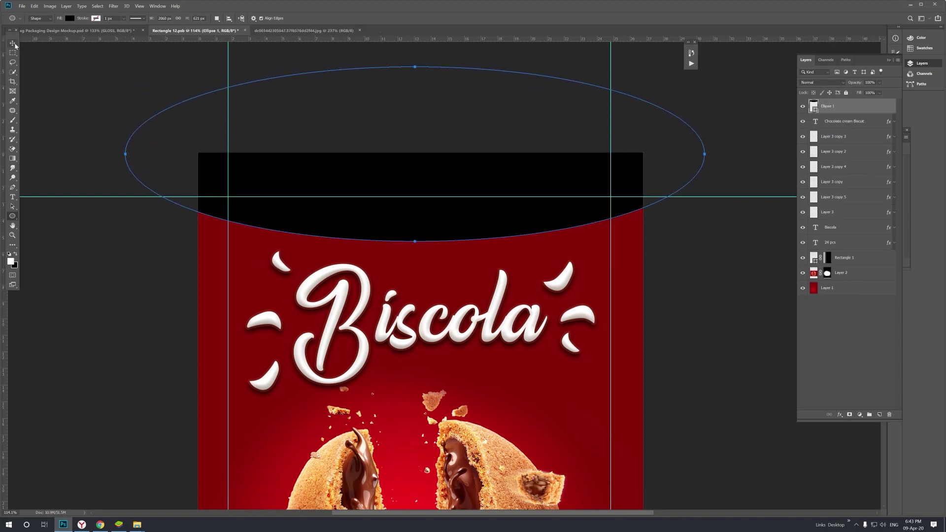
click(69, 20)
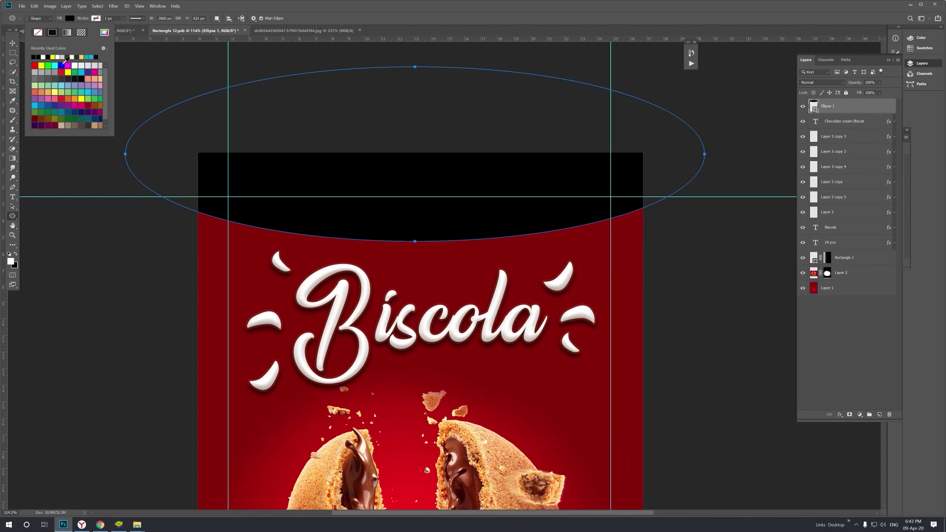
click(47, 56)
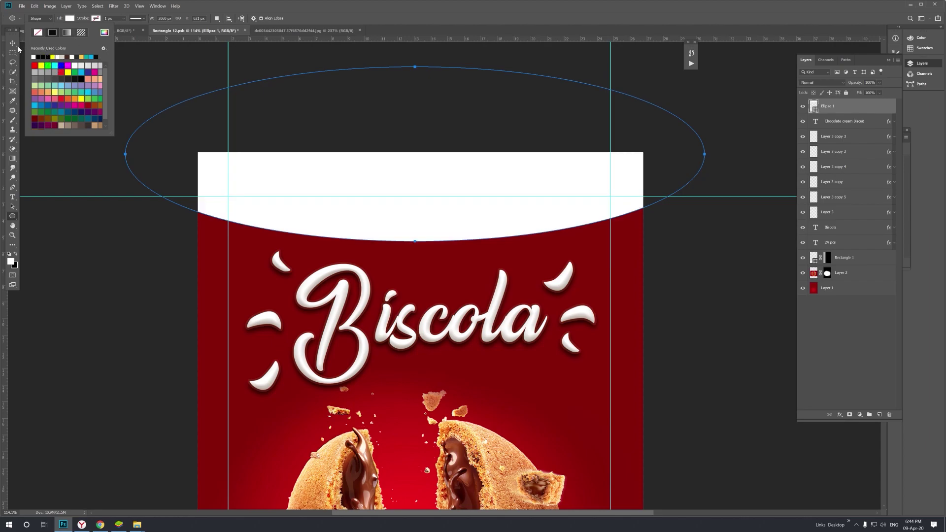
click(13, 43)
drag(422, 236, 423, 241)
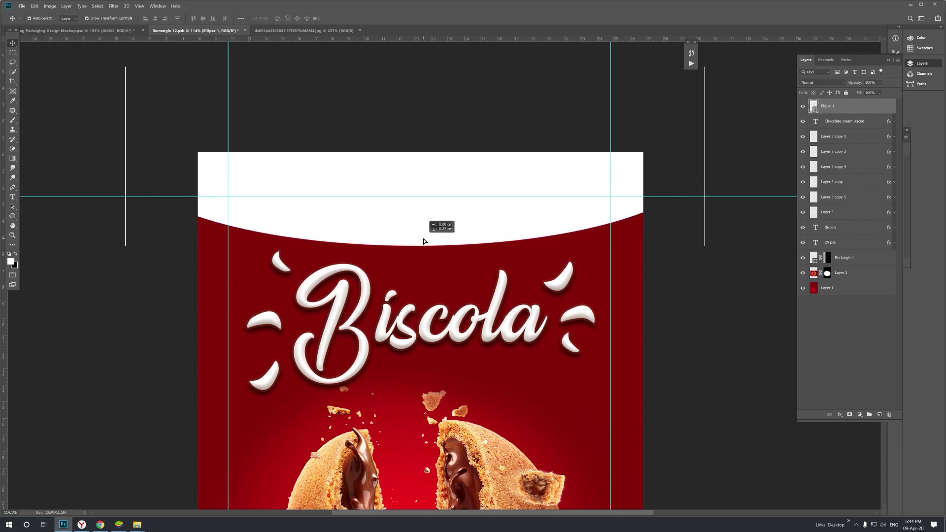
Duplicate the ellipse to the bottom right corner, tilt it, and save.
scroll(463, 222, down, 4)
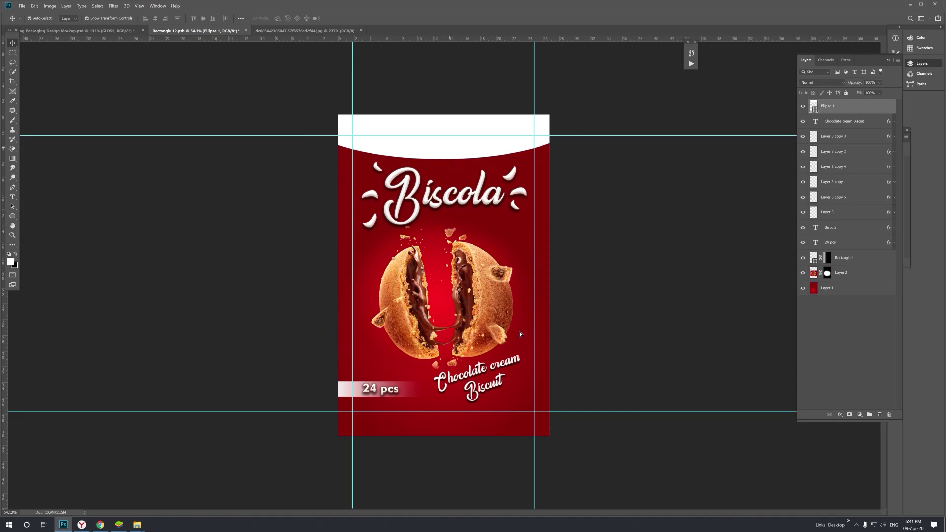
mouse_move(455, 151)
alt+mouse_down()
mouse_move(539, 458)
mouse_move(613, 446)
alt+mouse_up()
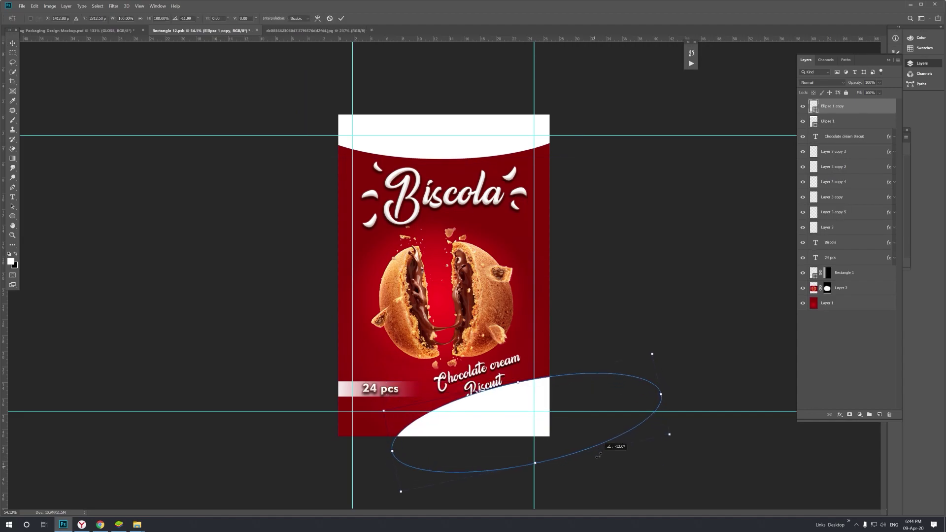
drag(524, 412, 523, 400)
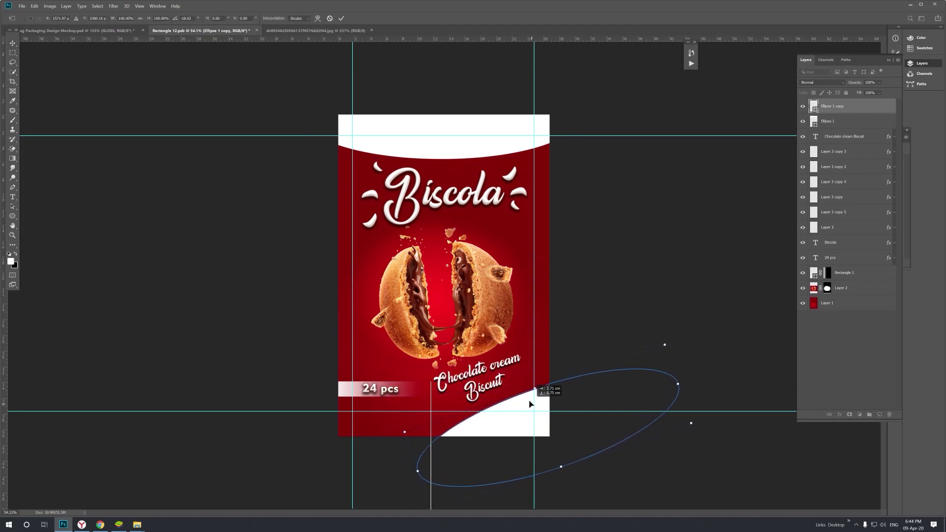
key(Return)
key(z)
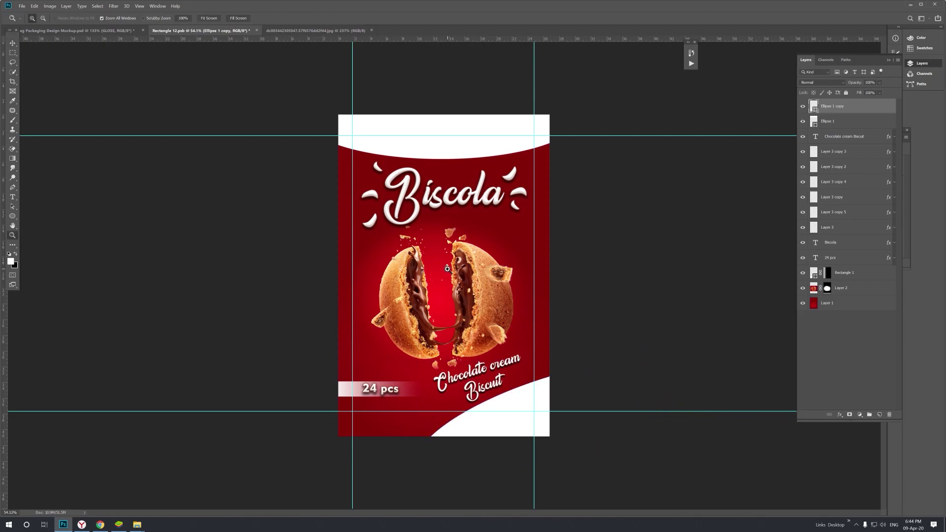
scroll(446, 271, up, 2)
key(ctrl+s)
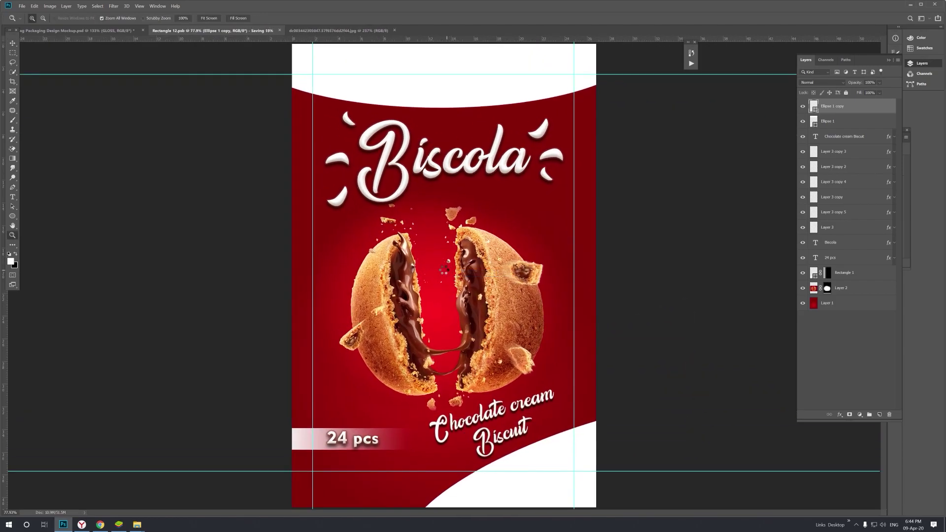
click(98, 30)
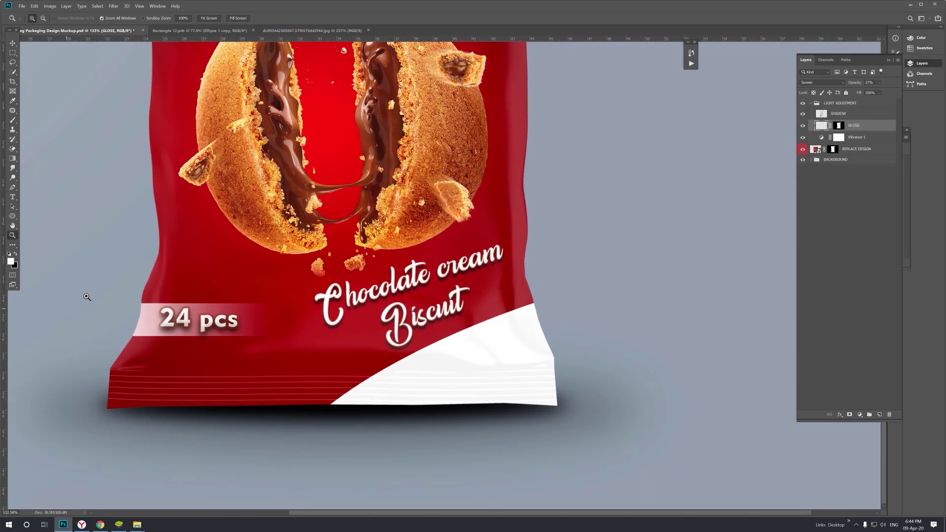
right_click(256, 224)
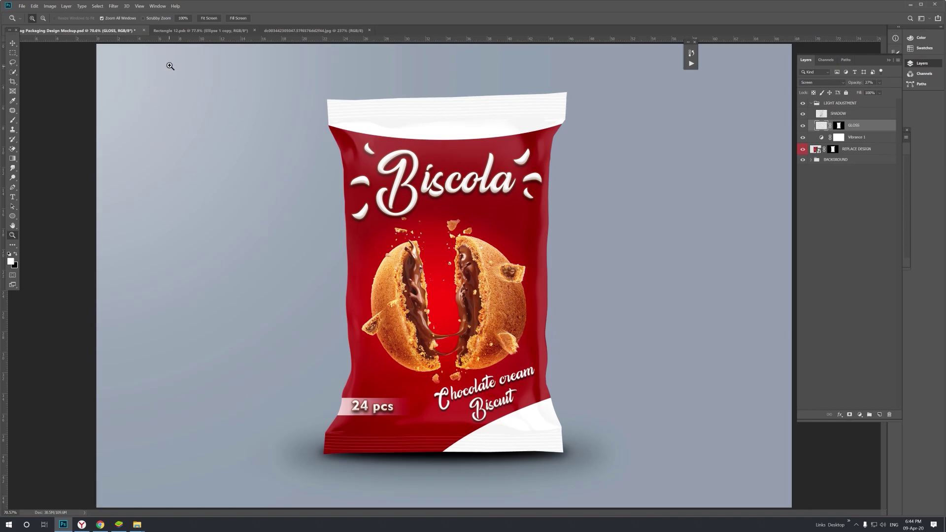
click(200, 31)
Give Ellipse 1 a 13 px drop shadow and bevel and emboss.
click(13, 43)
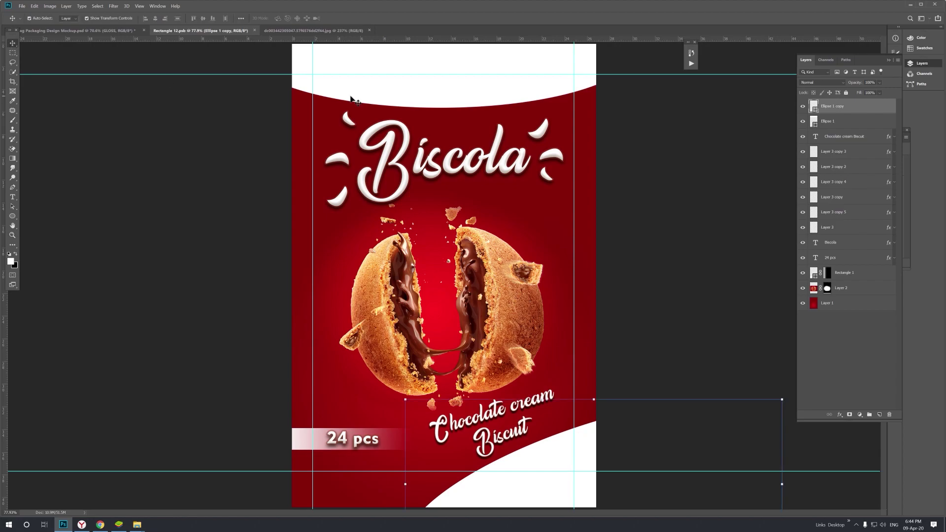
click(423, 93)
double_click(889, 125)
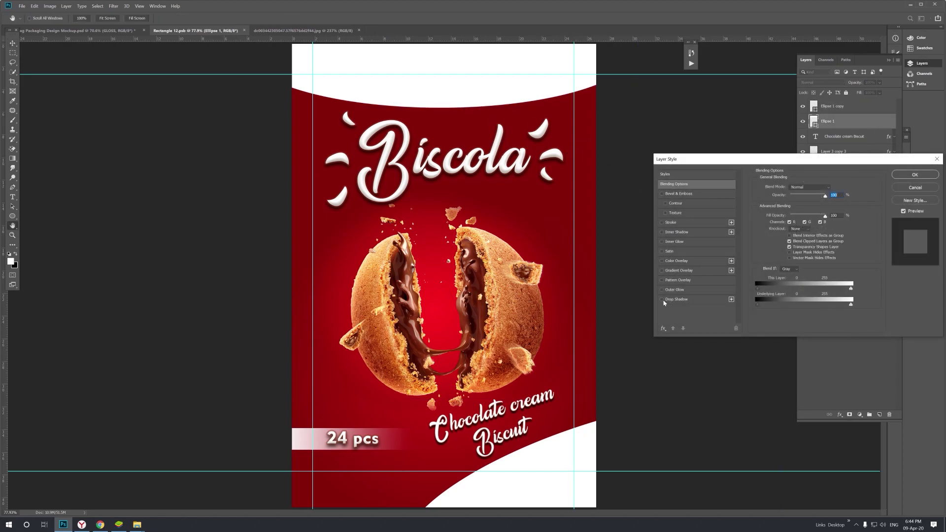
click(664, 300)
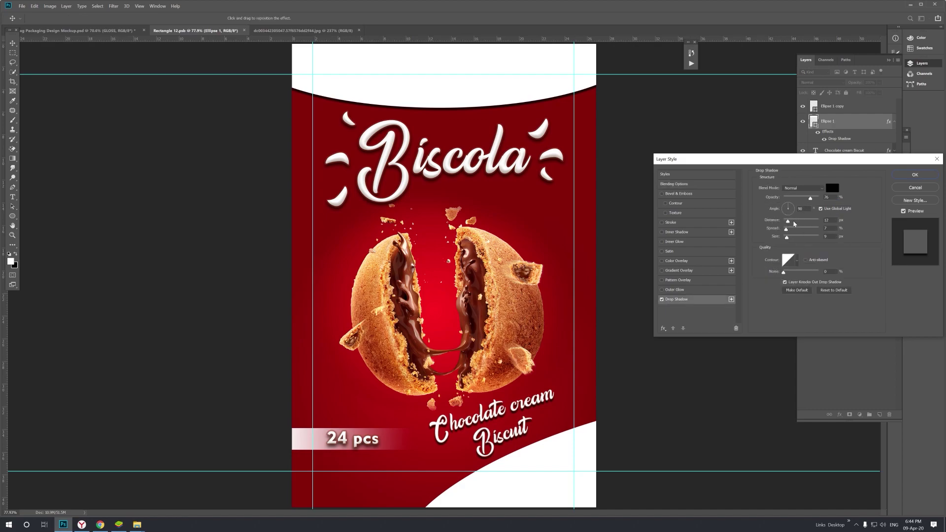
mouse_move(789, 222)
mouse_down()
mouse_move(786, 239)
mouse_move(792, 232)
mouse_up()
drag(791, 223, 797, 202)
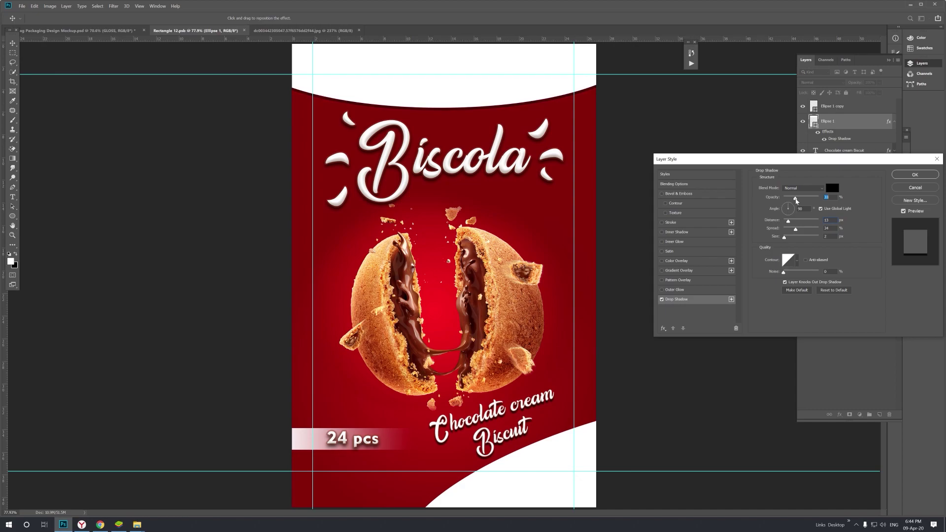
click(662, 194)
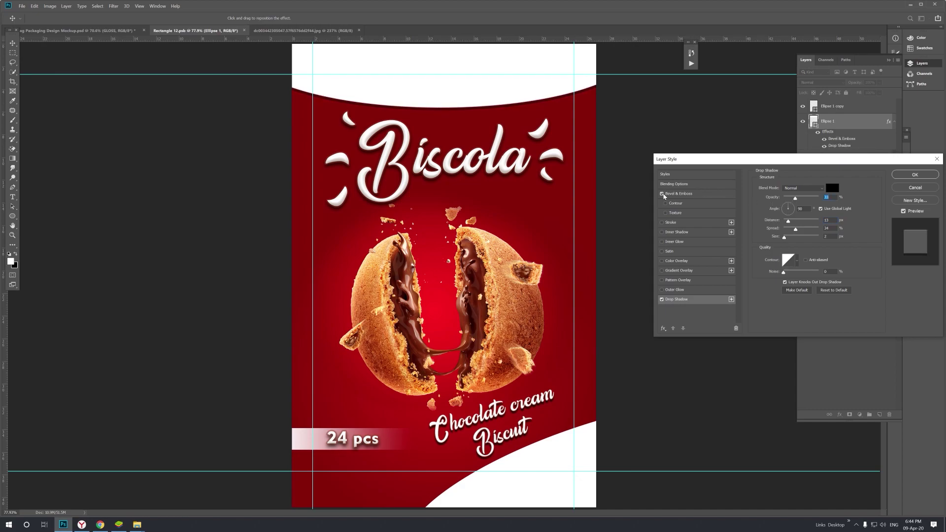
click(676, 195)
click(915, 174)
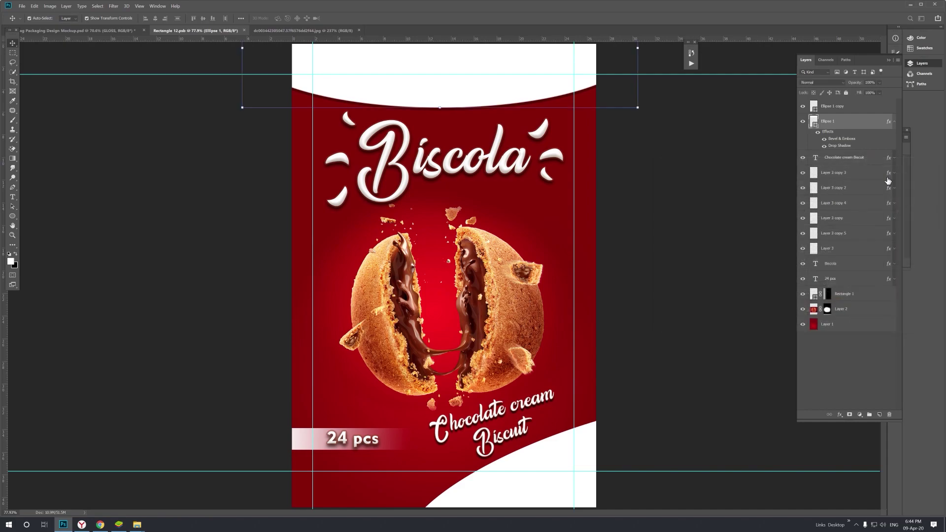
Save the package design and zoom in on the top white ellipse.
key(z)
right_click(522, 198)
key(Escape)
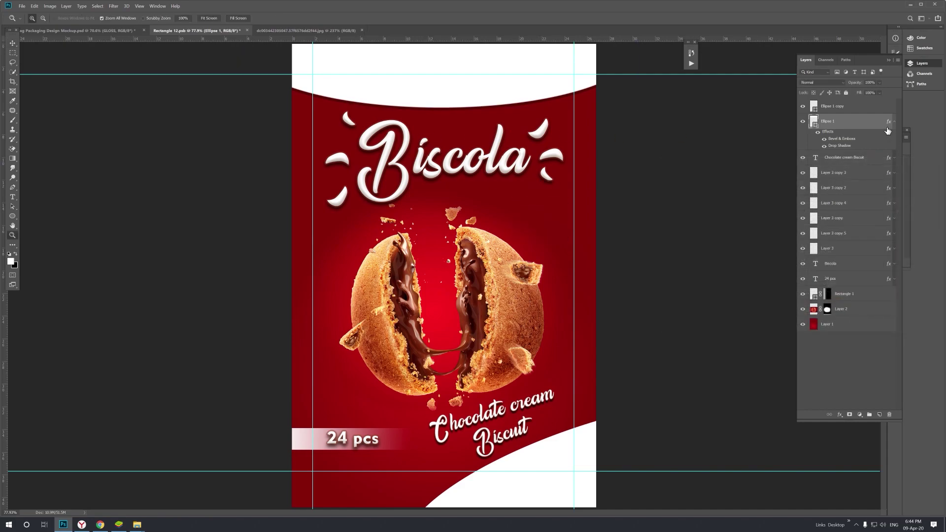
click(896, 122)
click(896, 107)
right_click(471, 227)
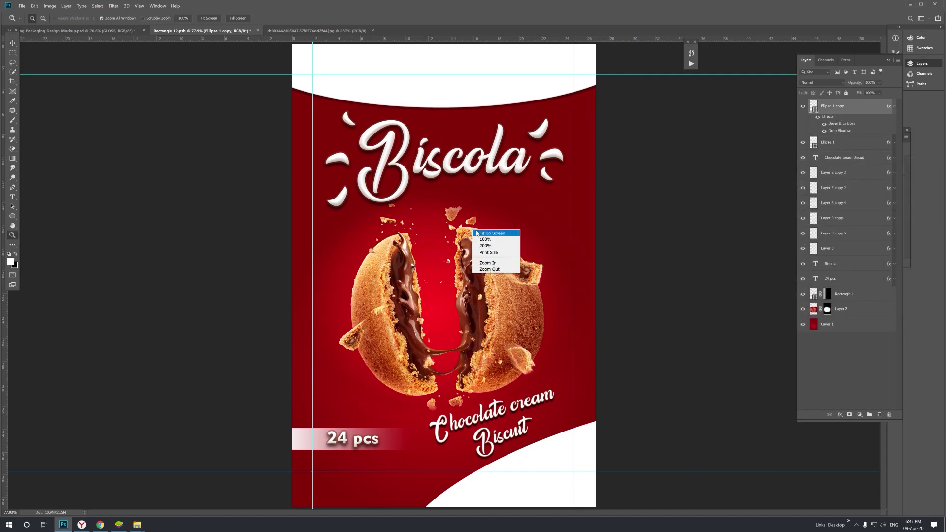
key(Escape)
key(ctrl+s)
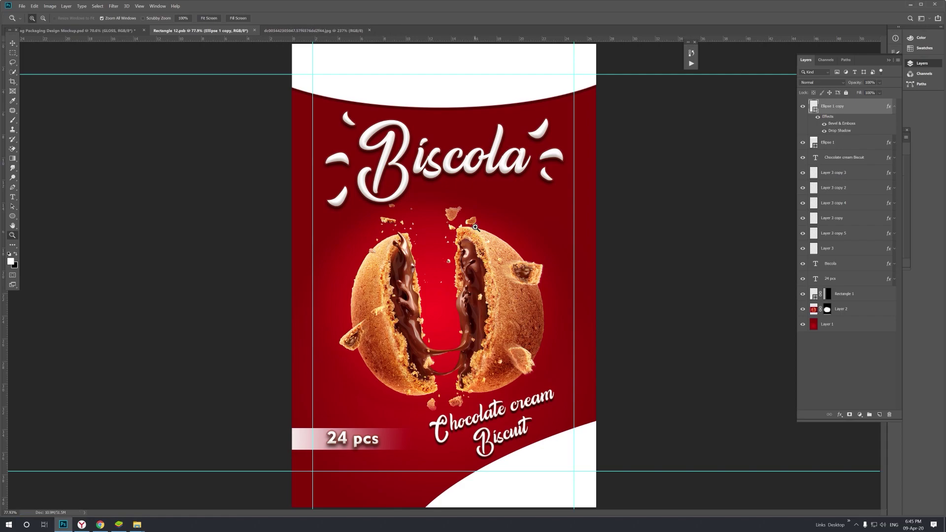
key(v)
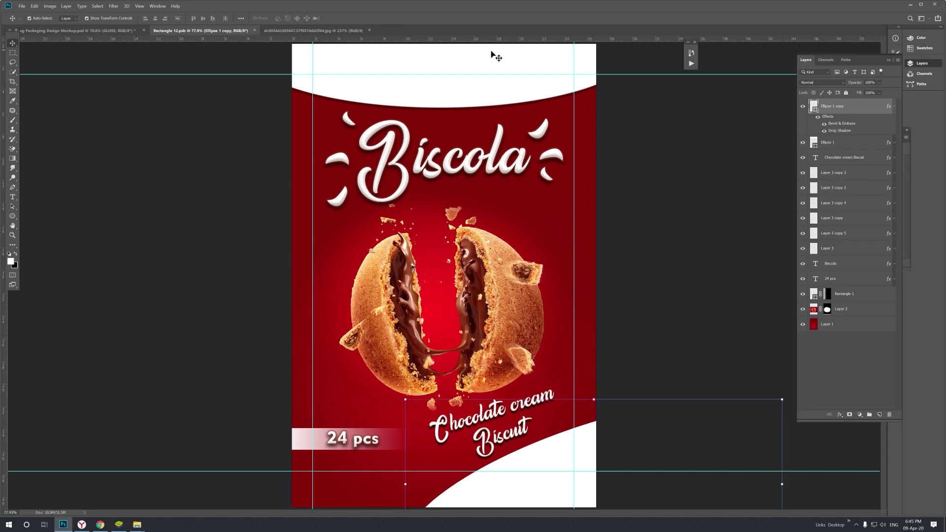
alt+scroll(493, 102, up, 2)
alt+scroll(493, 102, up, 2)
Add a dot Pattern Overlay at 74% opacity to Ellipse 1, then fit the view.
click(607, 245)
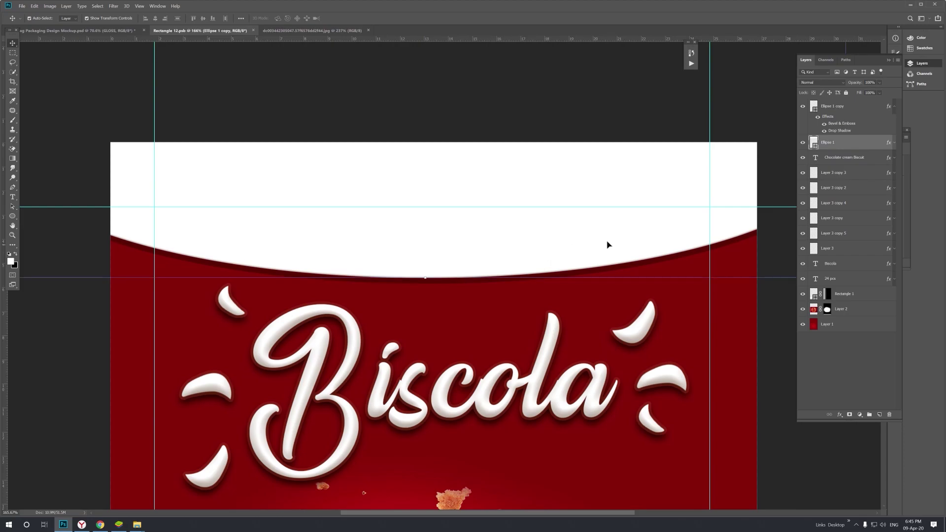
double_click(884, 147)
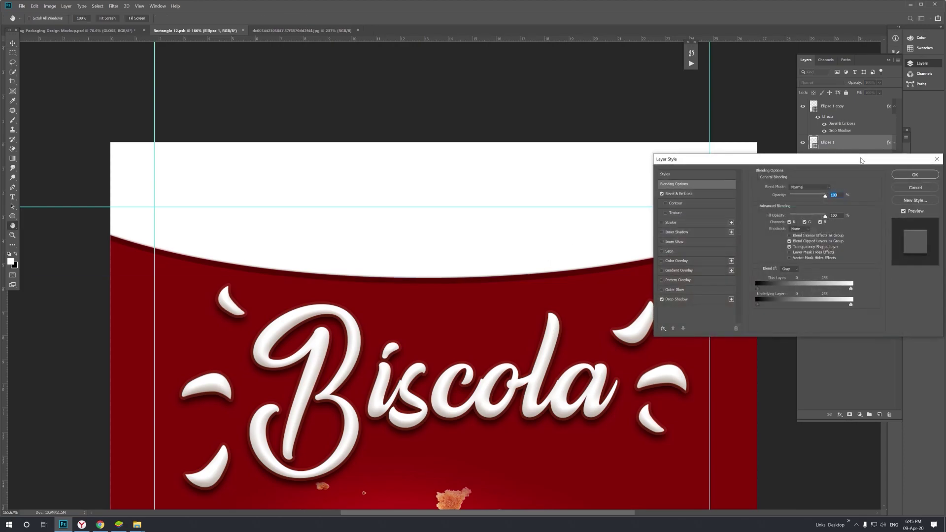
click(678, 280)
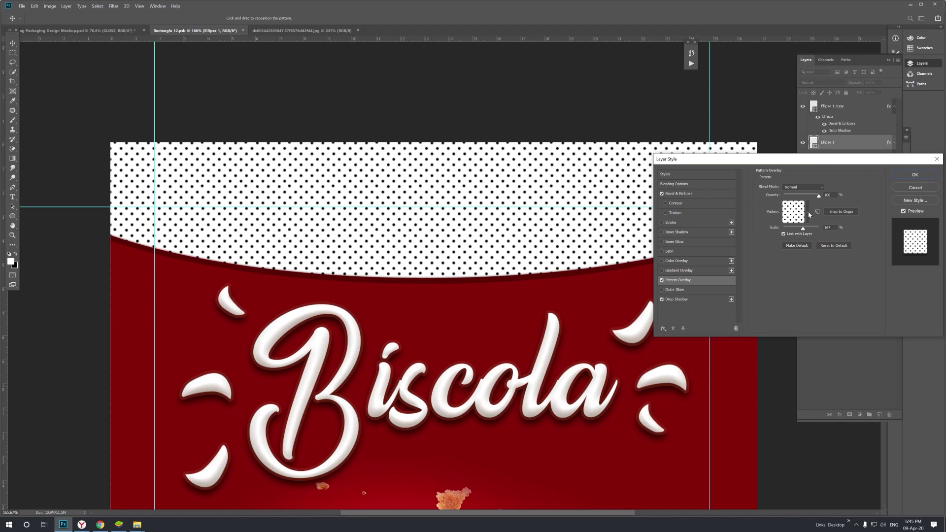
click(813, 192)
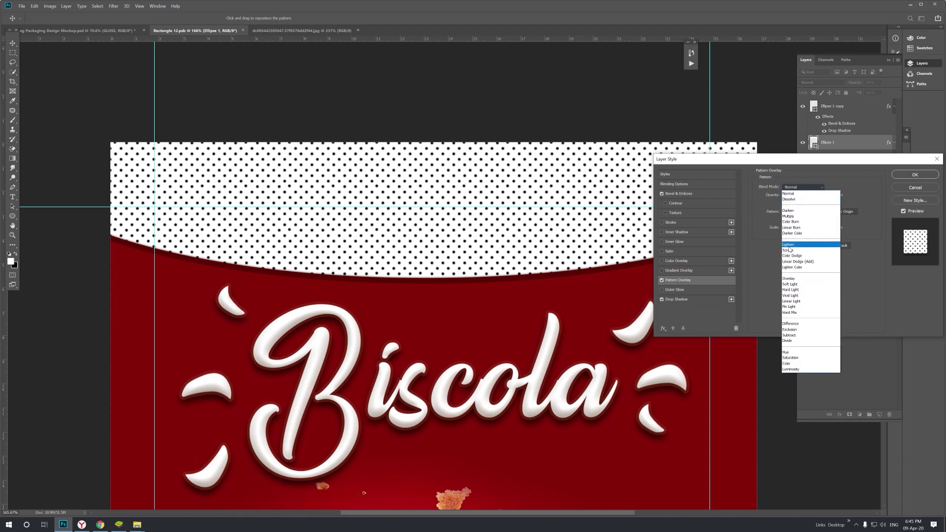
click(794, 284)
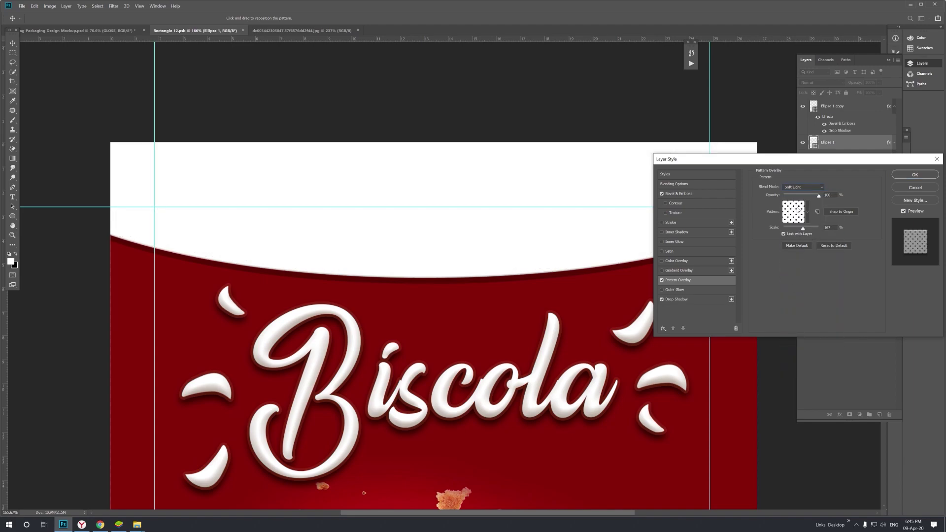
scroll(807, 188, up, 2)
scroll(807, 190, up, 1)
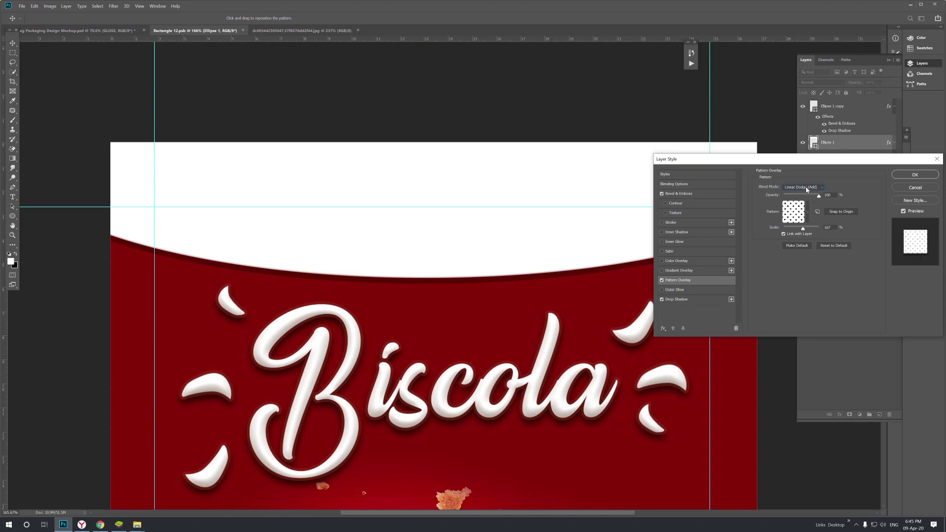
scroll(807, 189, up, 1)
scroll(808, 190, up, 2)
drag(818, 196, 793, 203)
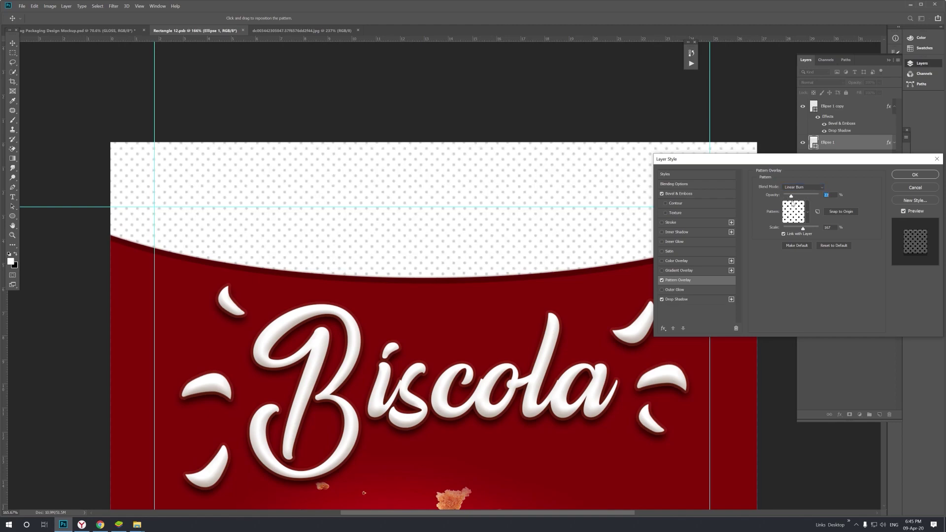
click(915, 175)
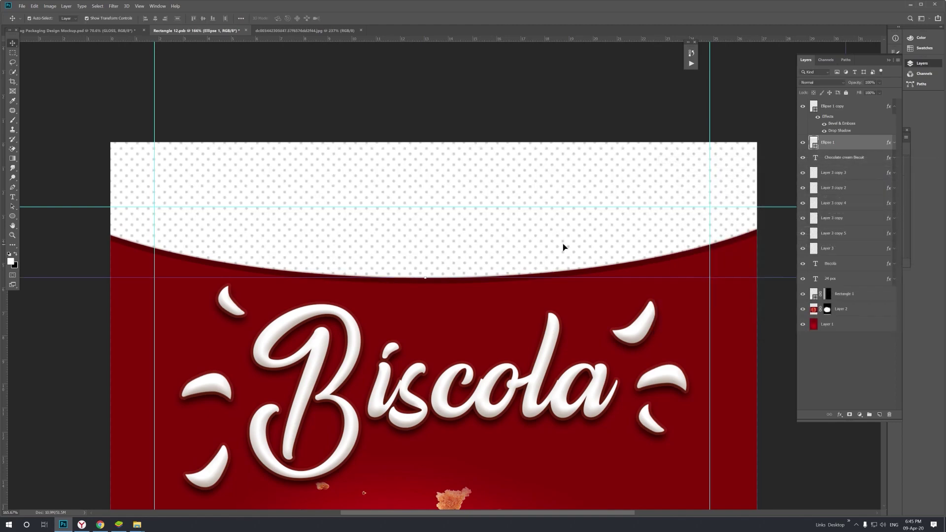
key(z)
key(ctrl+0)
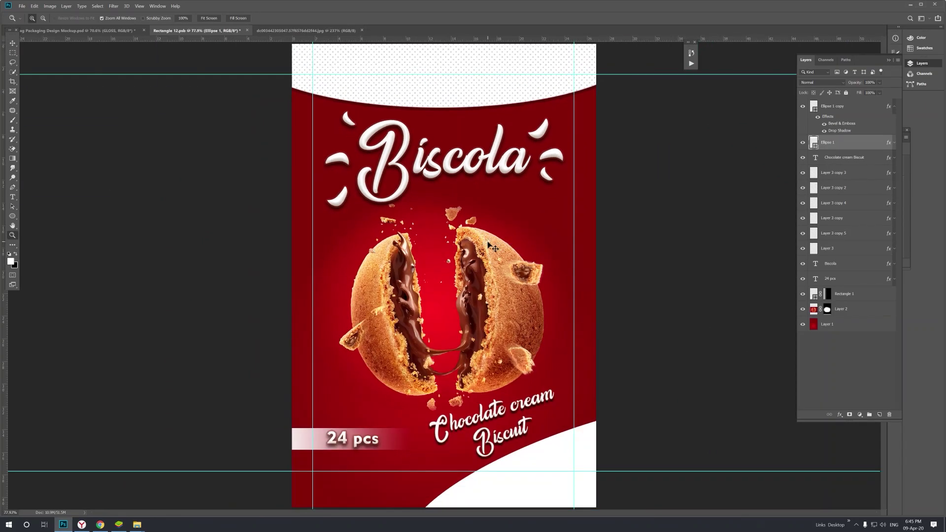
Copy Ellipse 1's layer style onto Ellipse 1 copy and save the design.
click(13, 43)
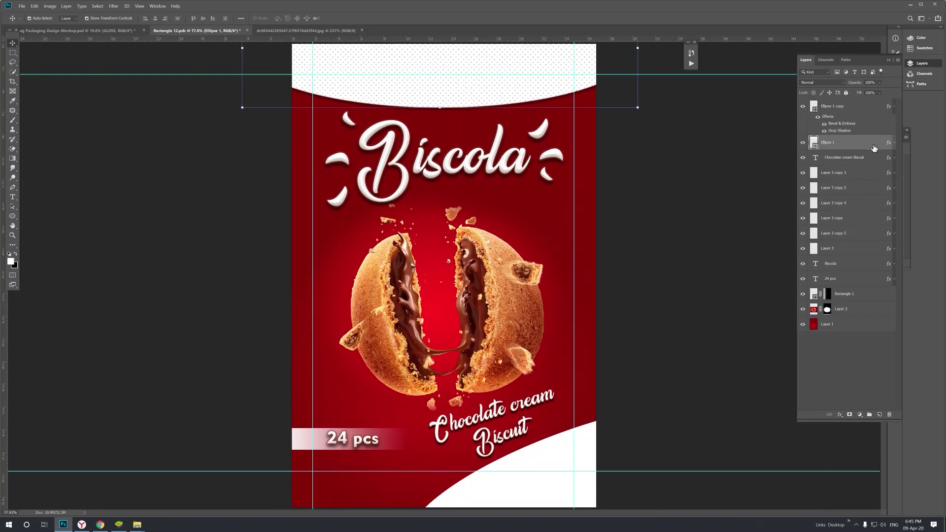
right_click(870, 145)
click(867, 310)
click(873, 111)
right_click(873, 108)
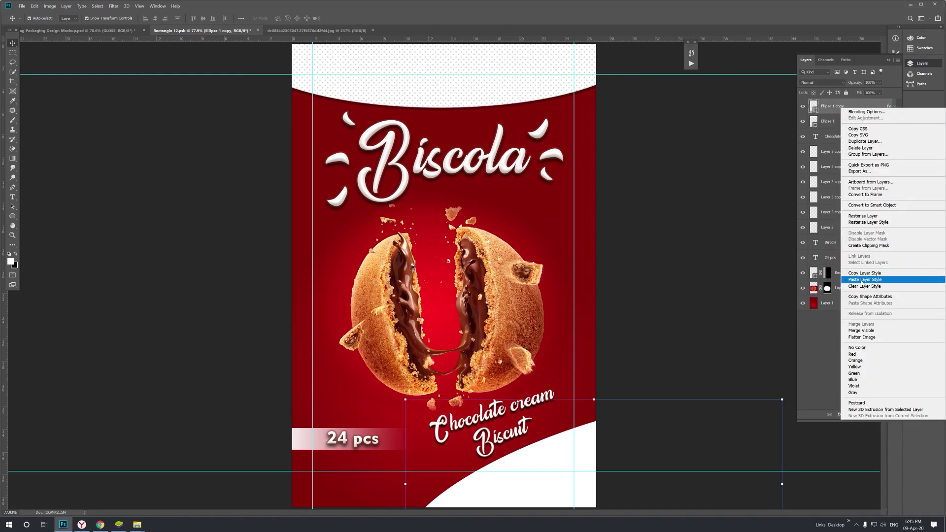
click(863, 281)
click(720, 326)
key(ctrl+s)
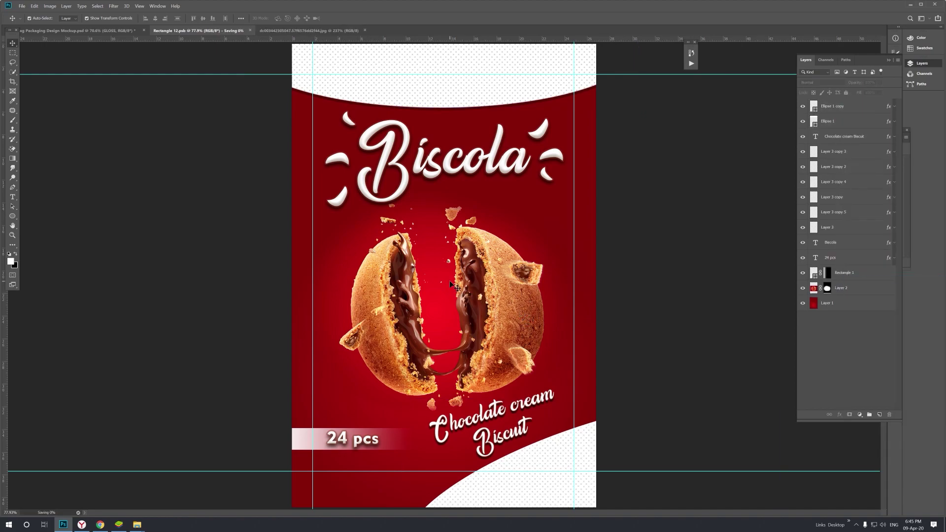
Fit the Packaging Design Mockup on screen and select BACKGROUND COLOR inside the BACKGROUND group.
click(112, 32)
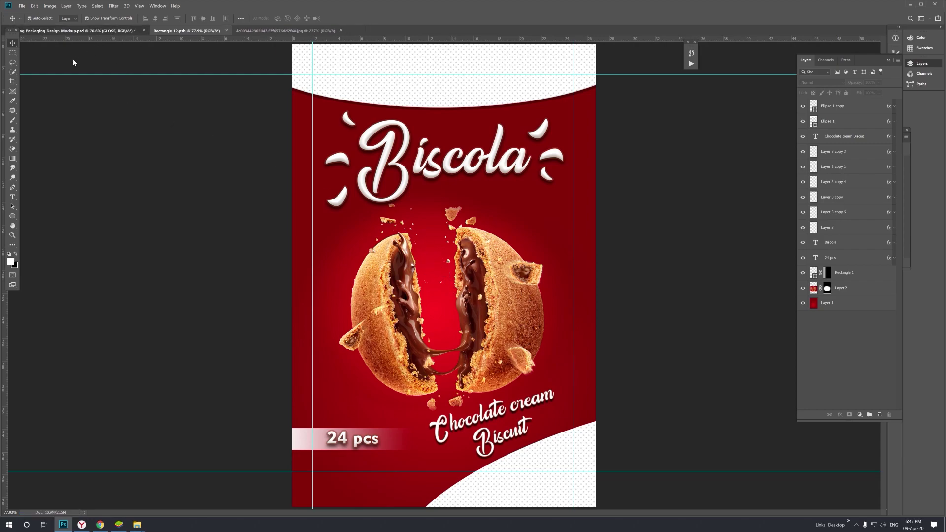
key(z)
right_click(428, 274)
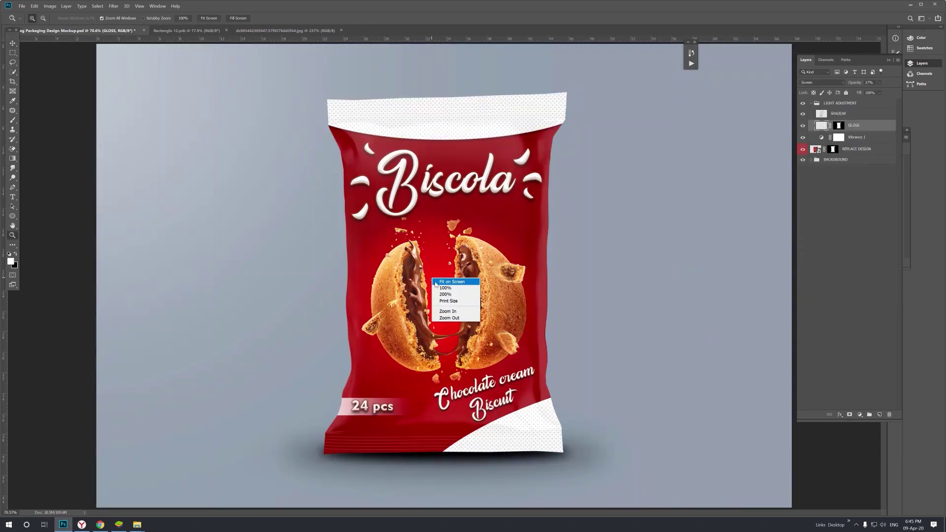
click(436, 282)
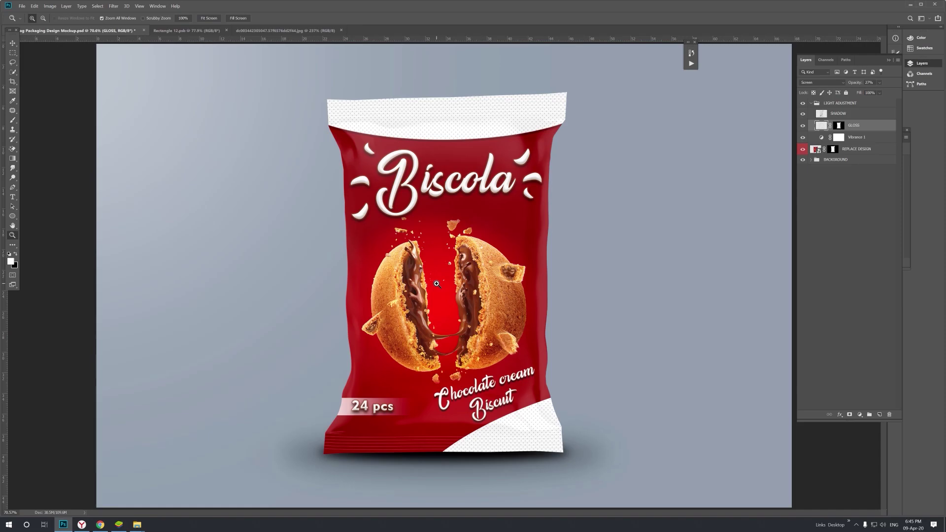
click(811, 160)
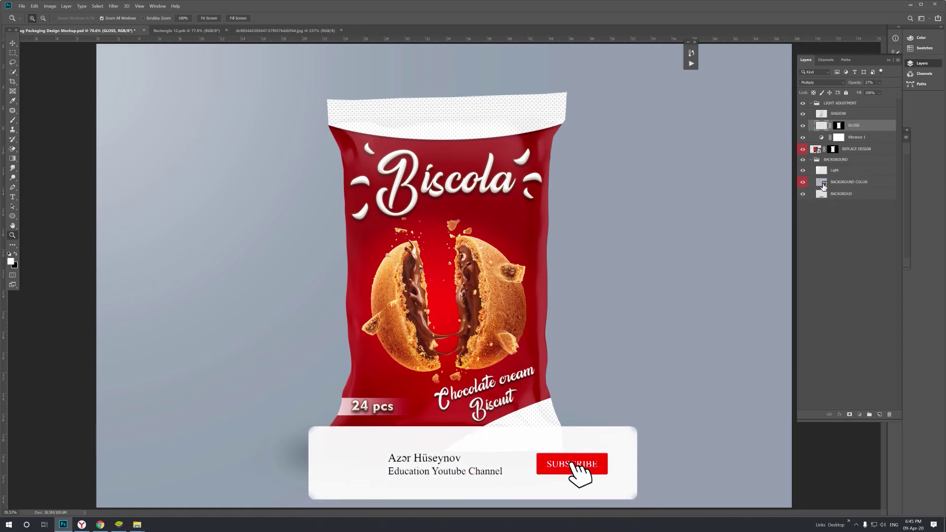
click(820, 183)
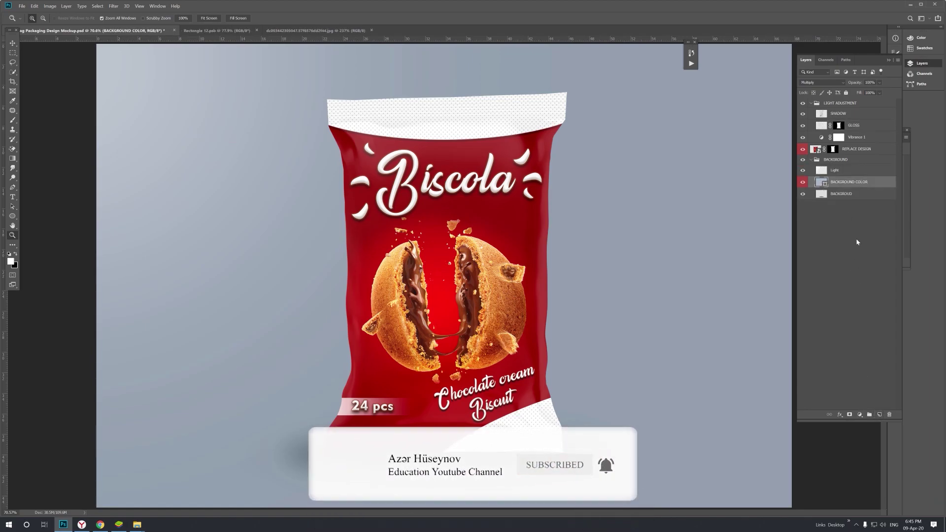
click(13, 216)
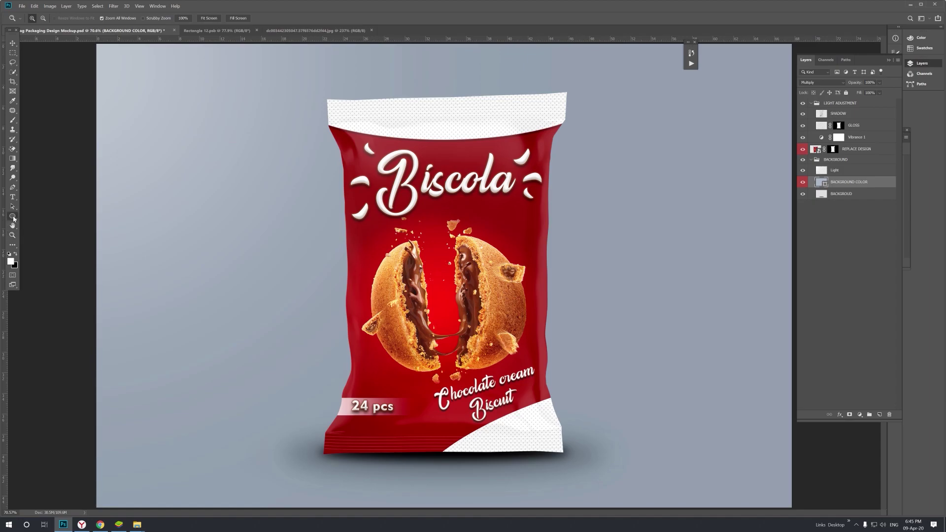
Fill the BACKGROUND COLOR shape with a red gradient preset in Radial style.
click(70, 19)
click(104, 33)
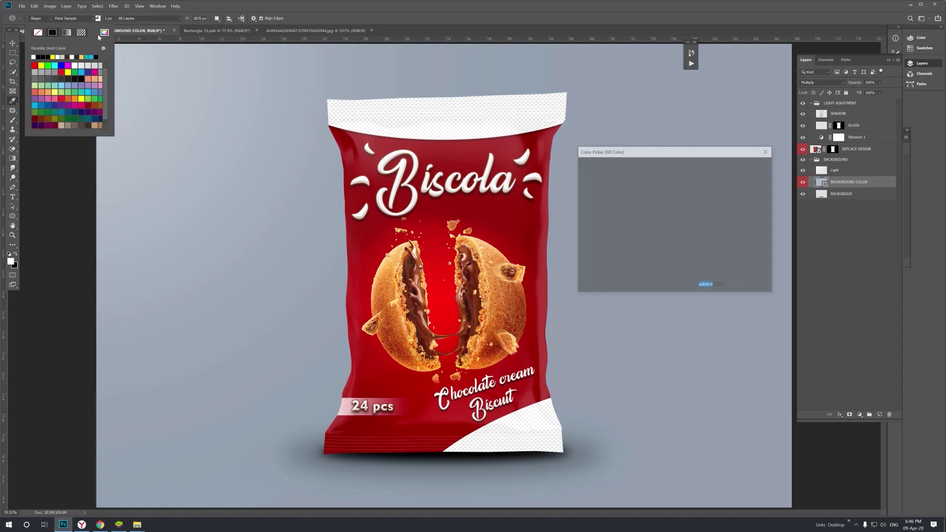
click(744, 181)
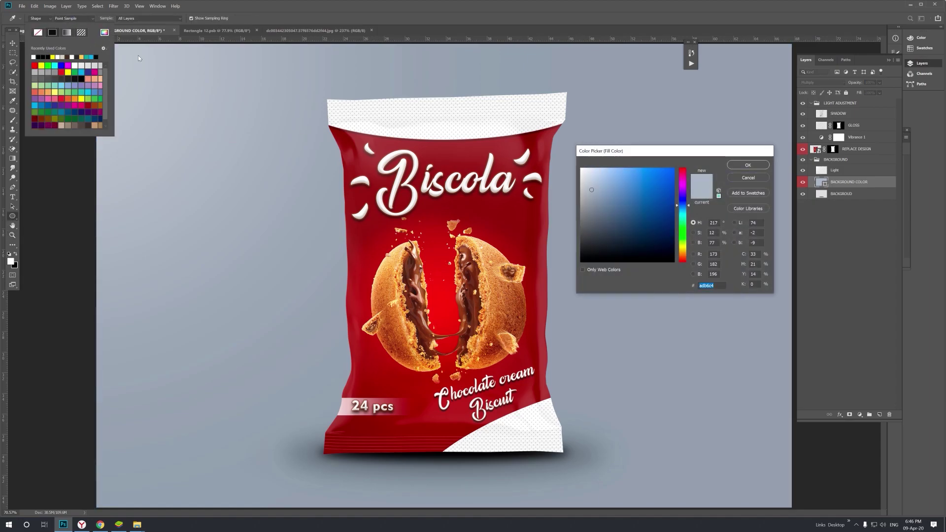
click(68, 33)
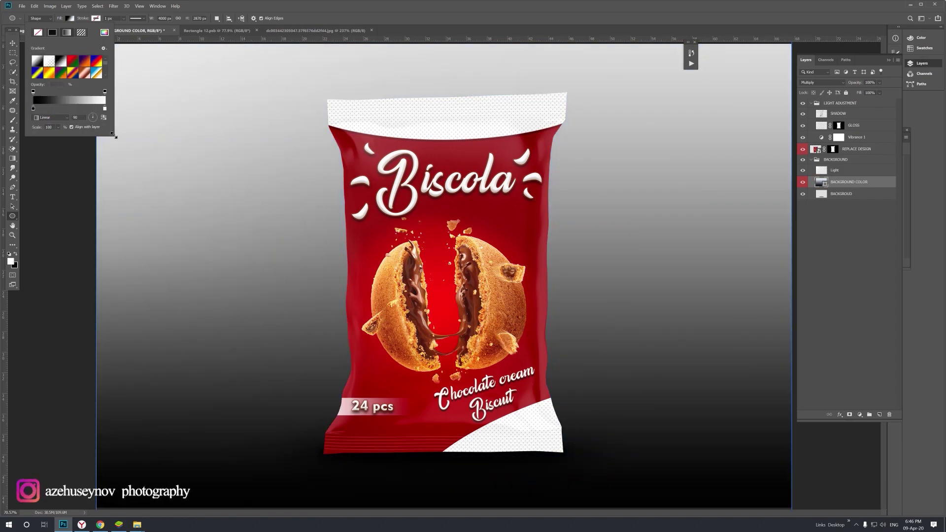
drag(114, 136, 243, 326)
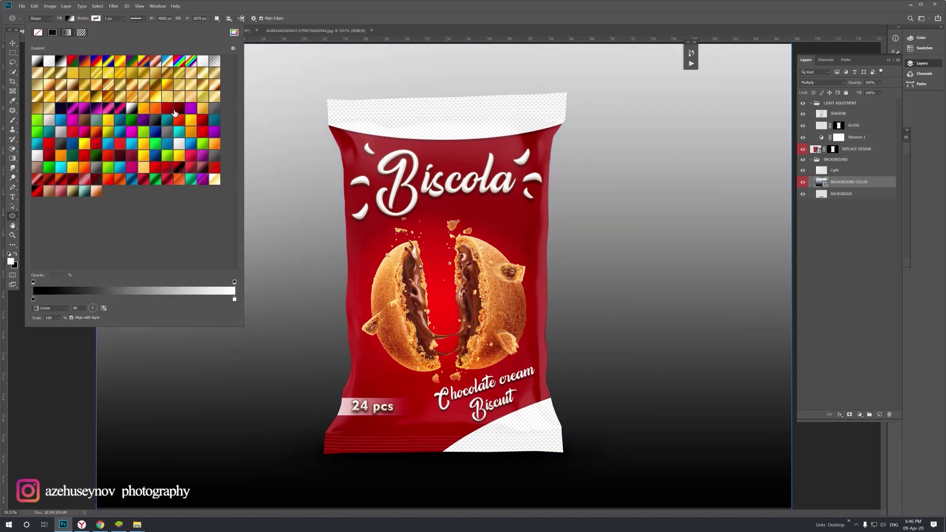
click(168, 110)
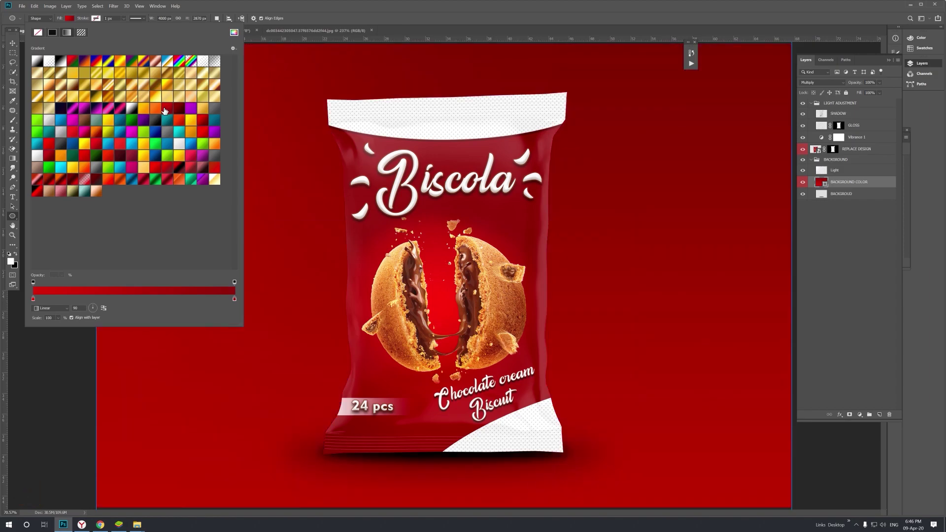
click(52, 309)
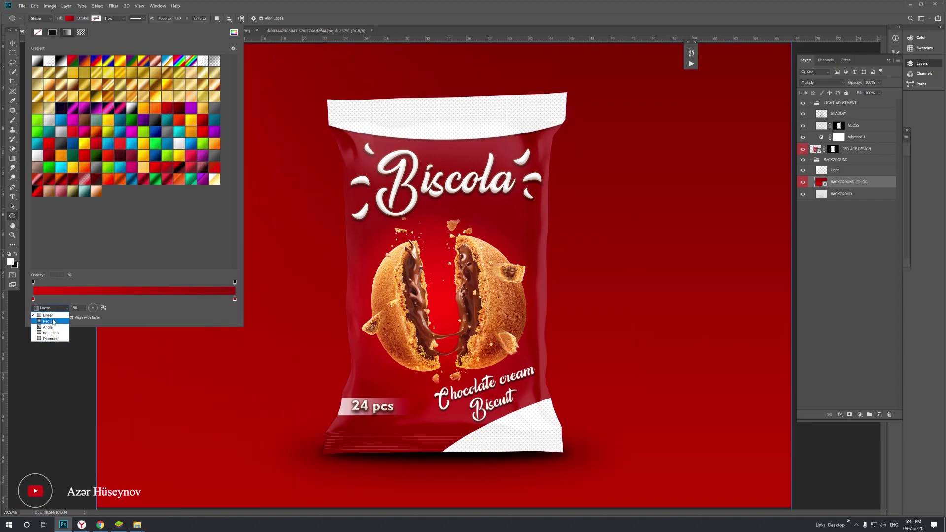
click(49, 316)
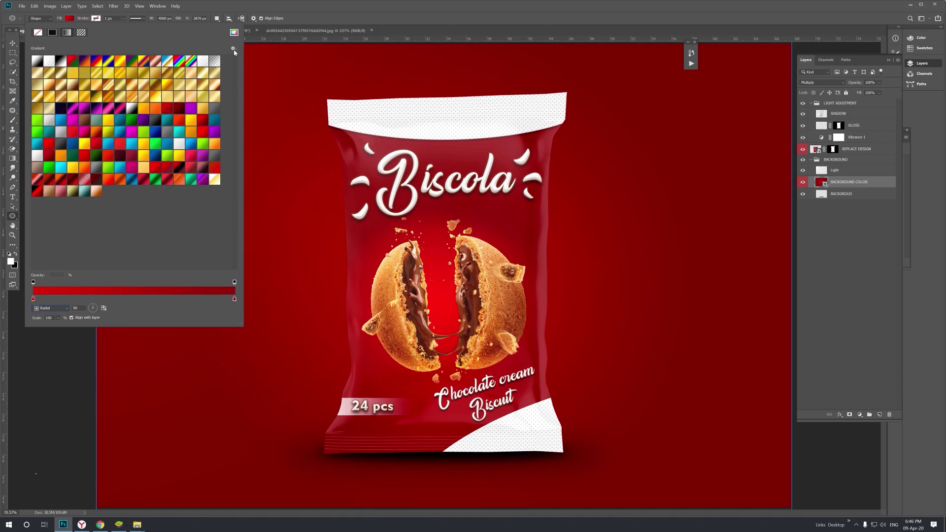
key(v)
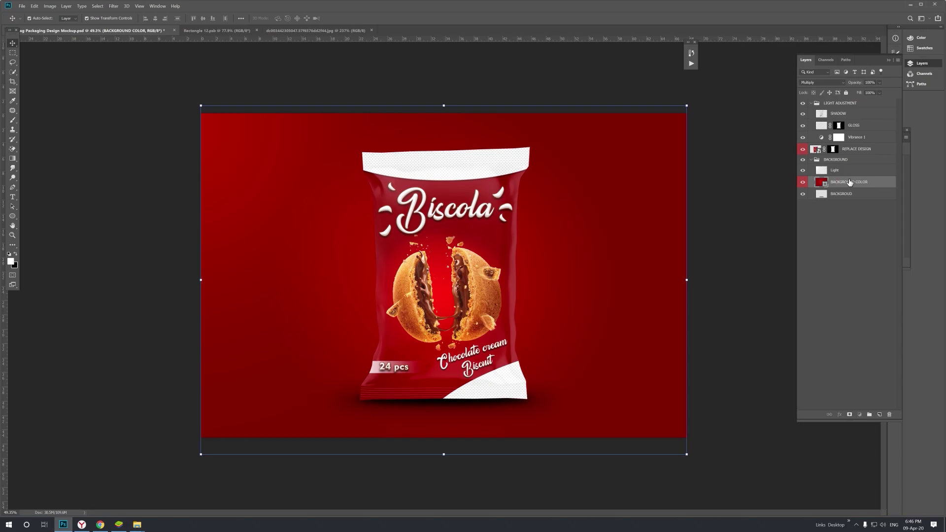
Lower the BACKGROUND COLOR layer to 94% opacity, zoom in, and save the mockup.
drag(860, 86, 856, 87)
key(z)
click(497, 295)
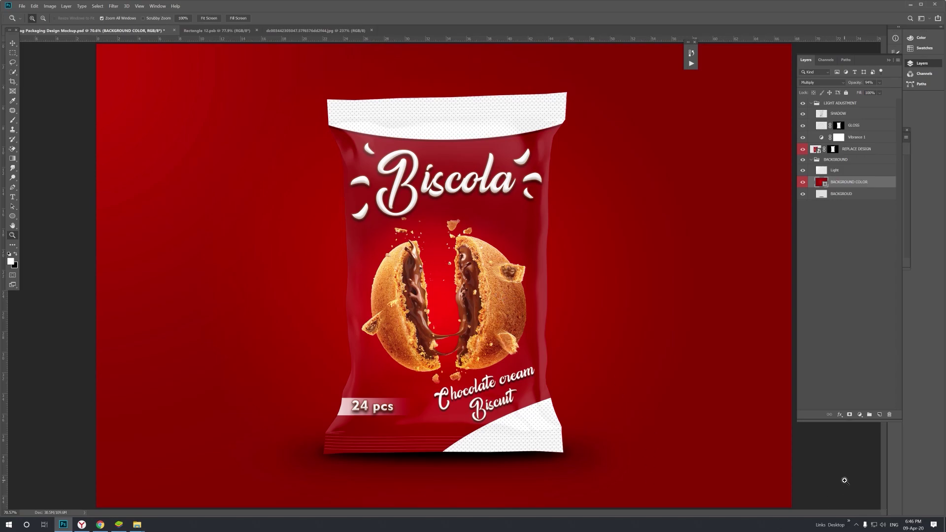
key(ctrl+s)
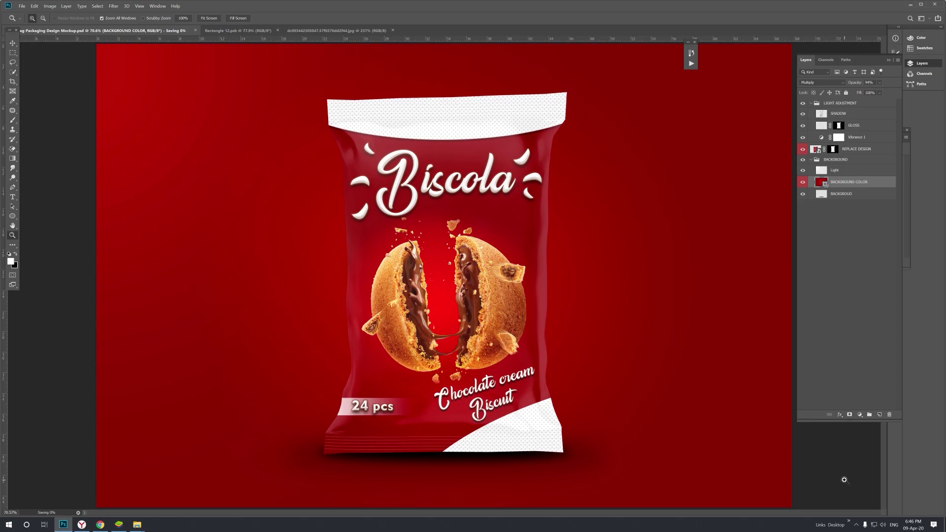